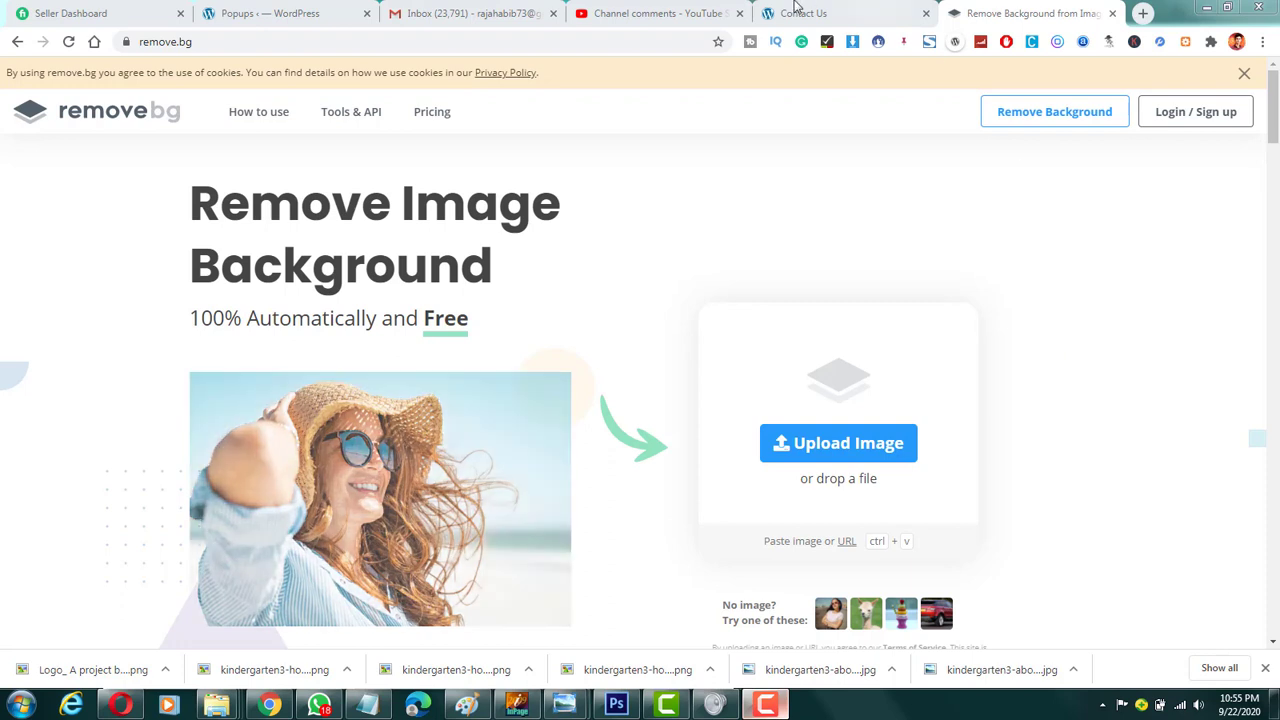
# Step: Switch to YouTube Studio and read through the channel's comments and replies on the Fiverr background removal video
pyautogui.click(672, 12)
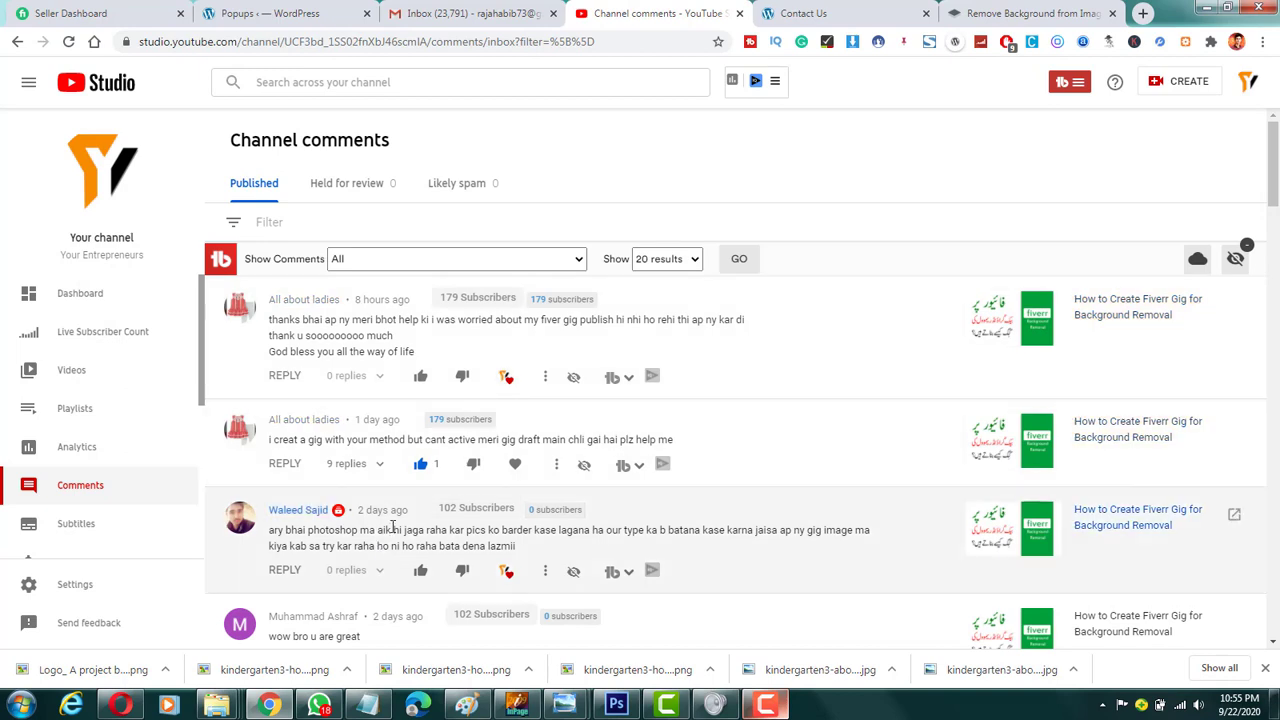
pyautogui.scroll(-2, 395, 526)
pyautogui.scroll(2, 395, 526)
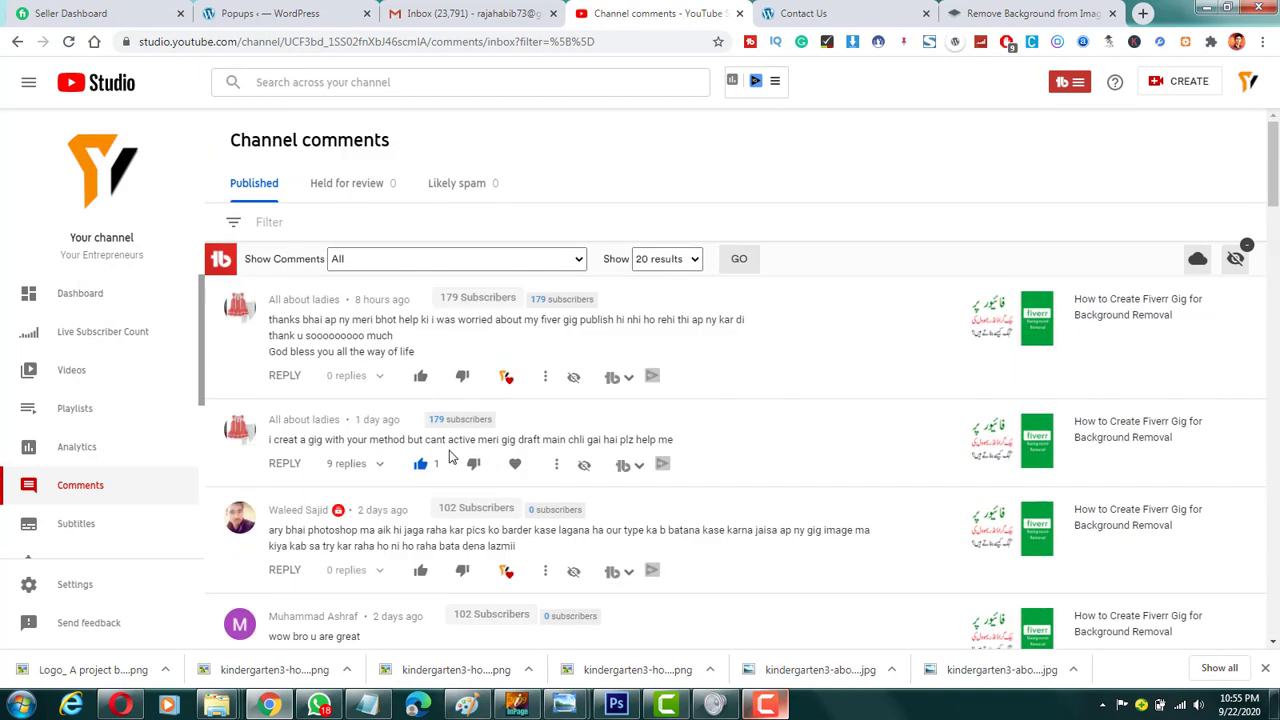
pyautogui.scroll(-3, 477, 462)
pyautogui.scroll(-1, 477, 462)
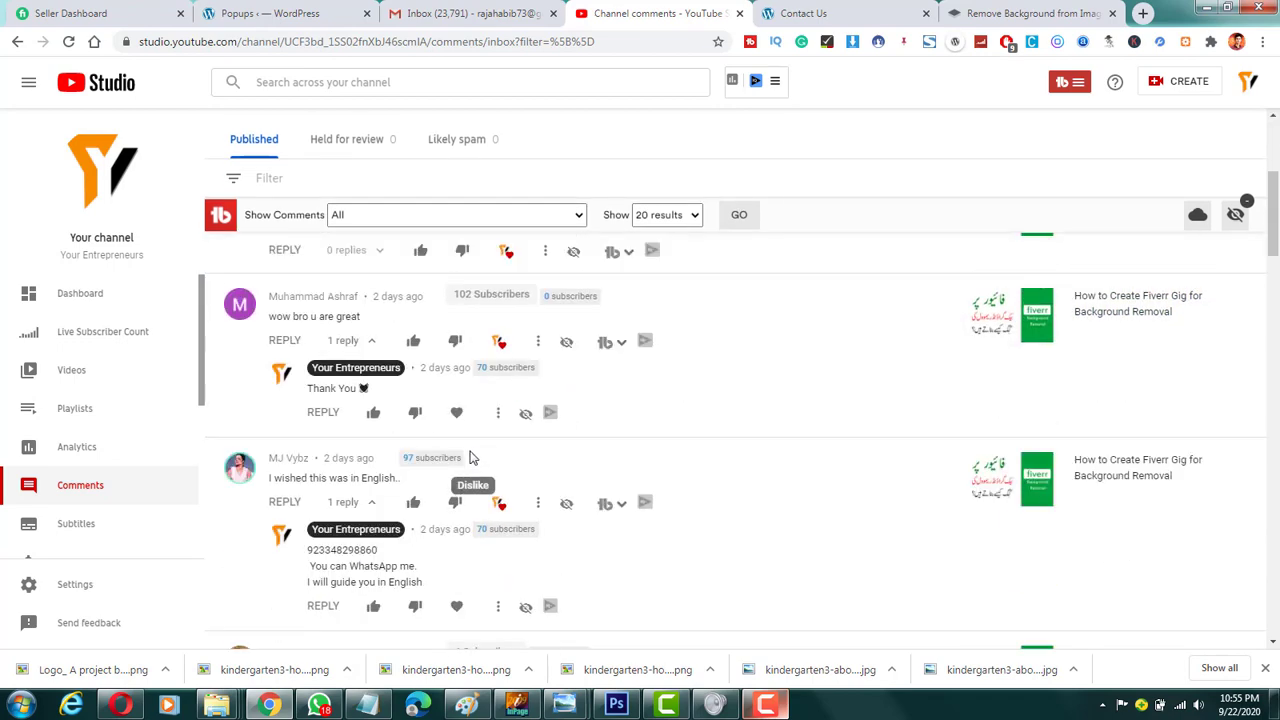
pyautogui.scroll(-1, 472, 456)
pyautogui.scroll(-4, 472, 456)
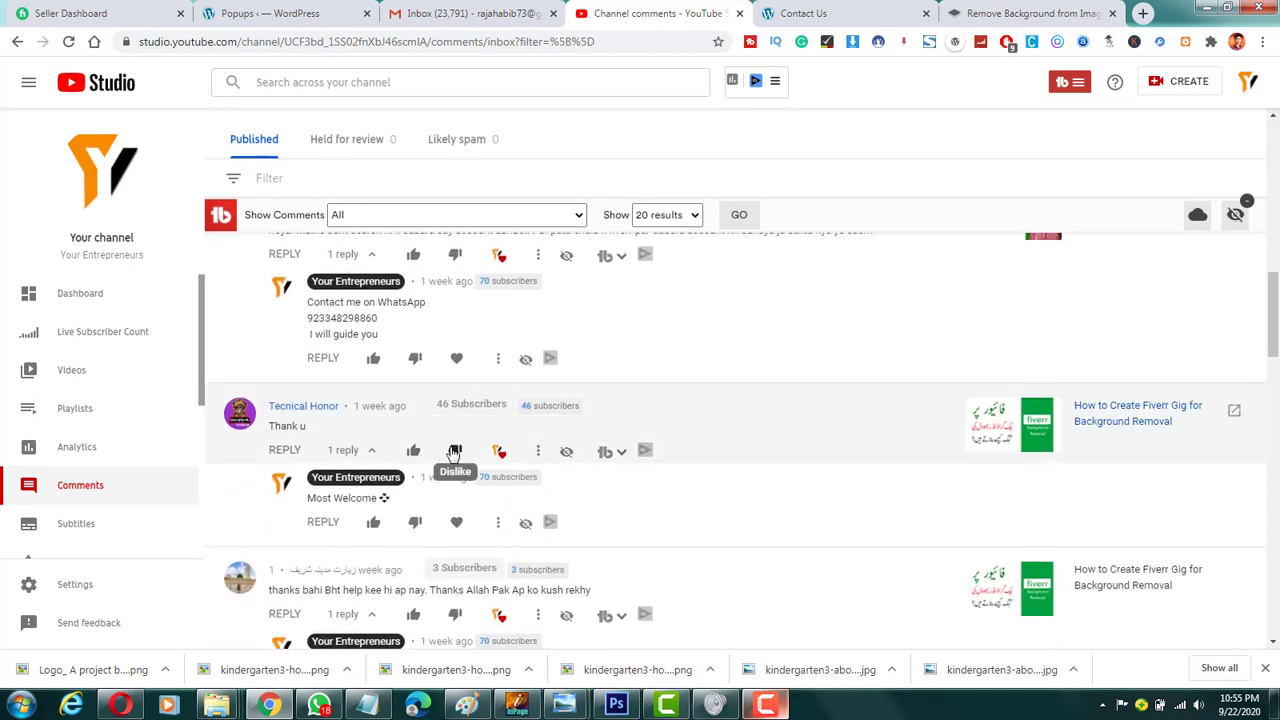
pyautogui.scroll(3, 470, 440)
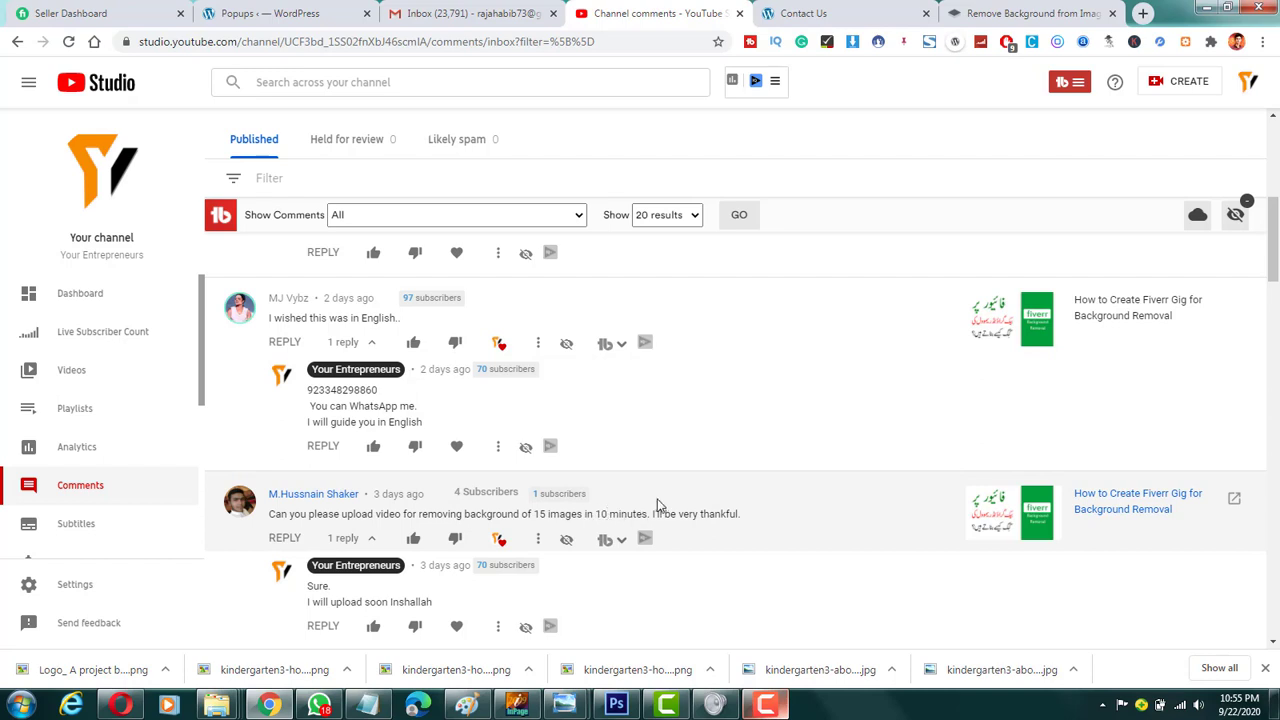
pyautogui.scroll(10, 657, 505)
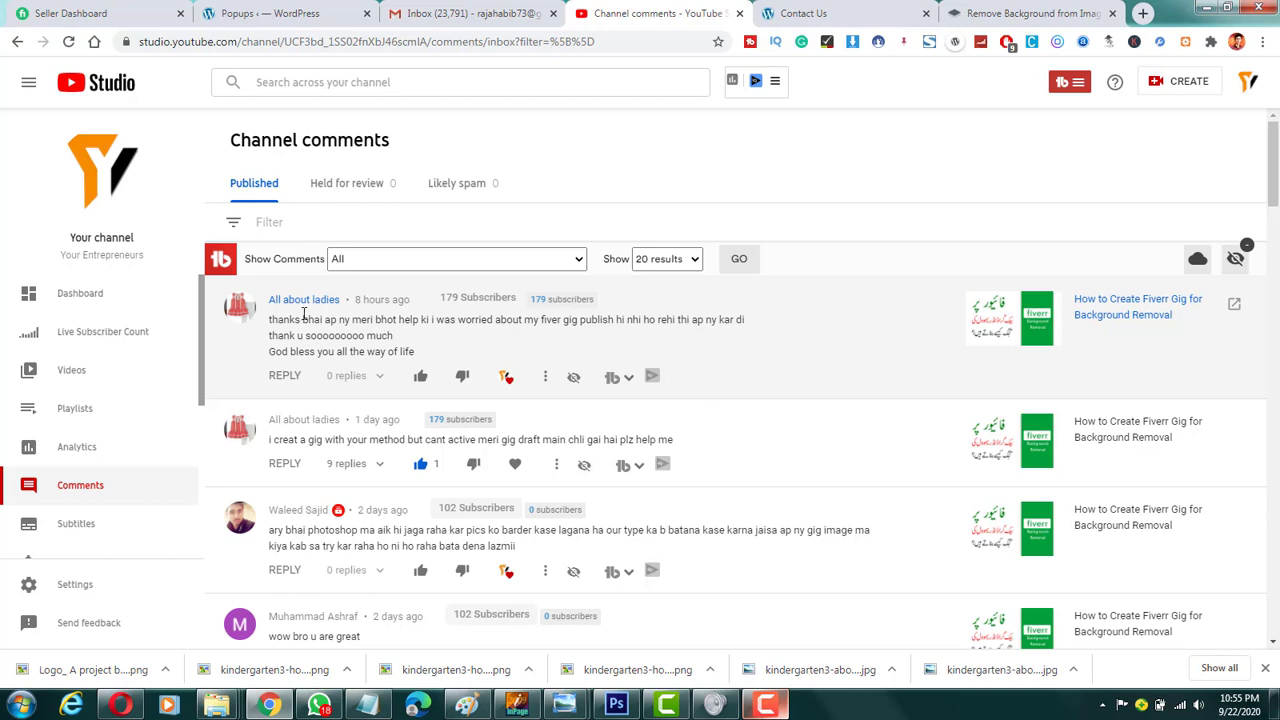
pyautogui.scroll(-2, 360, 440)
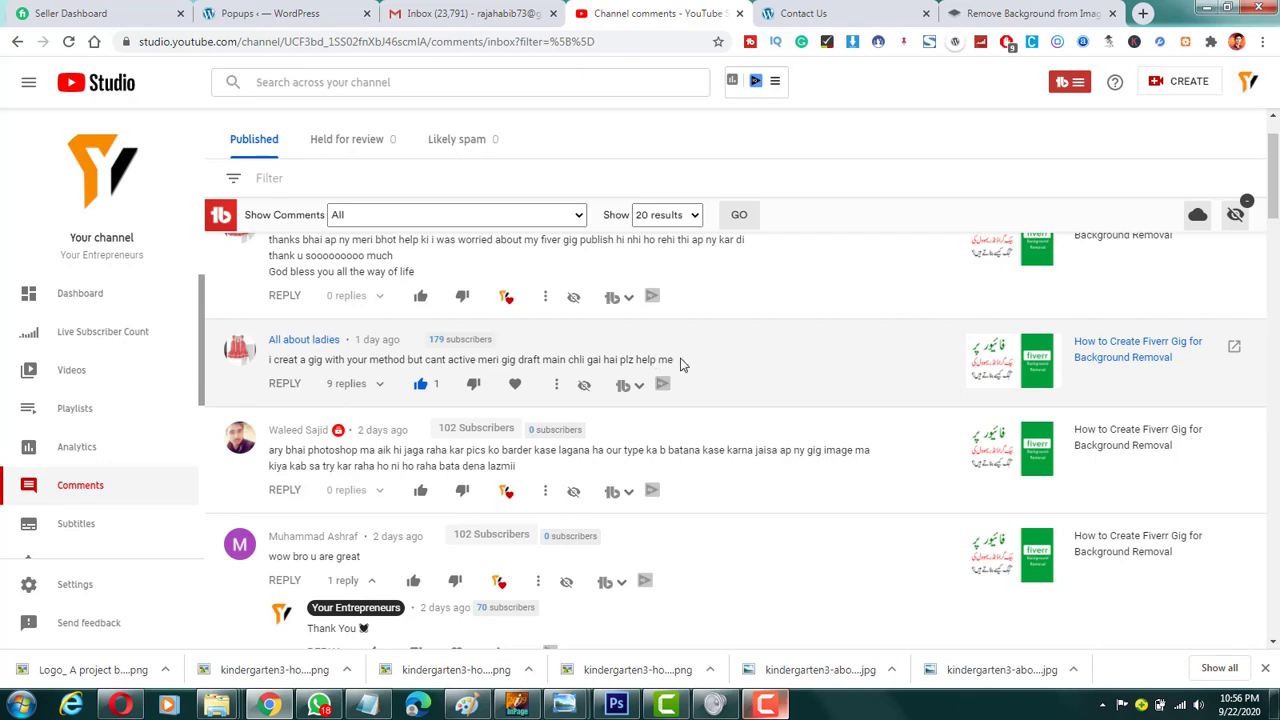
pyautogui.scroll(2, 575, 355)
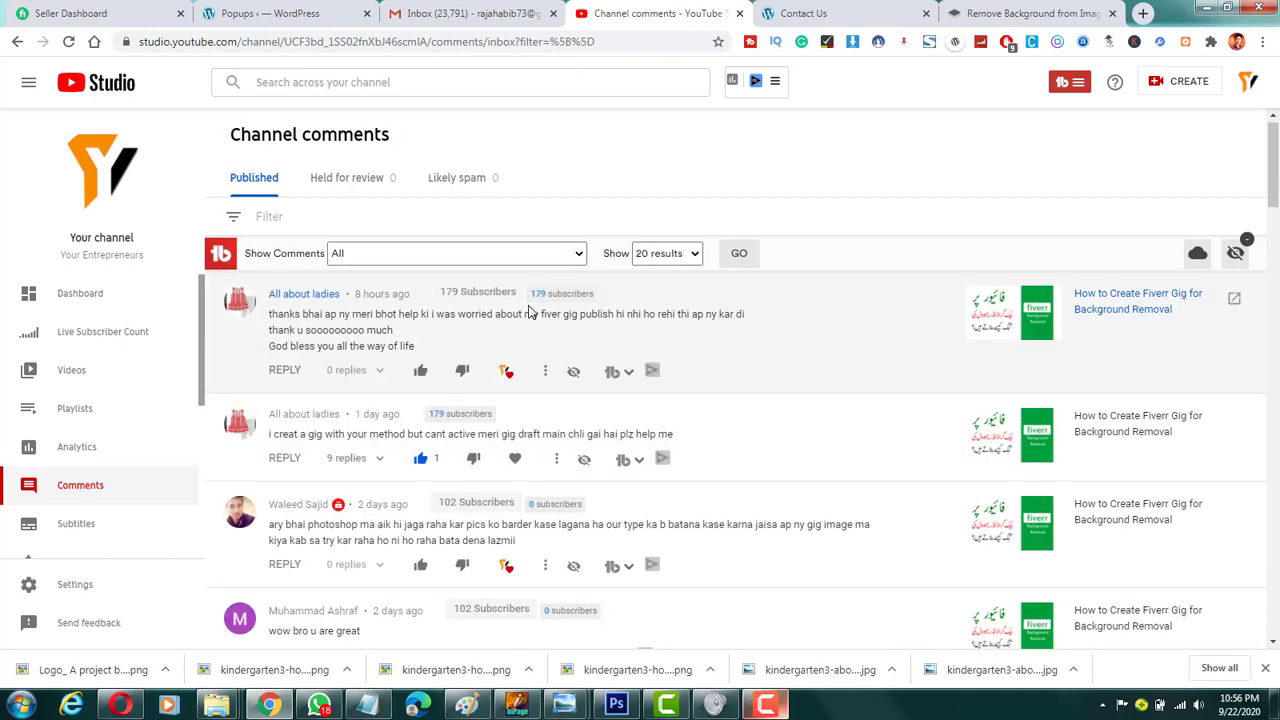
pyautogui.scroll(1, 530, 315)
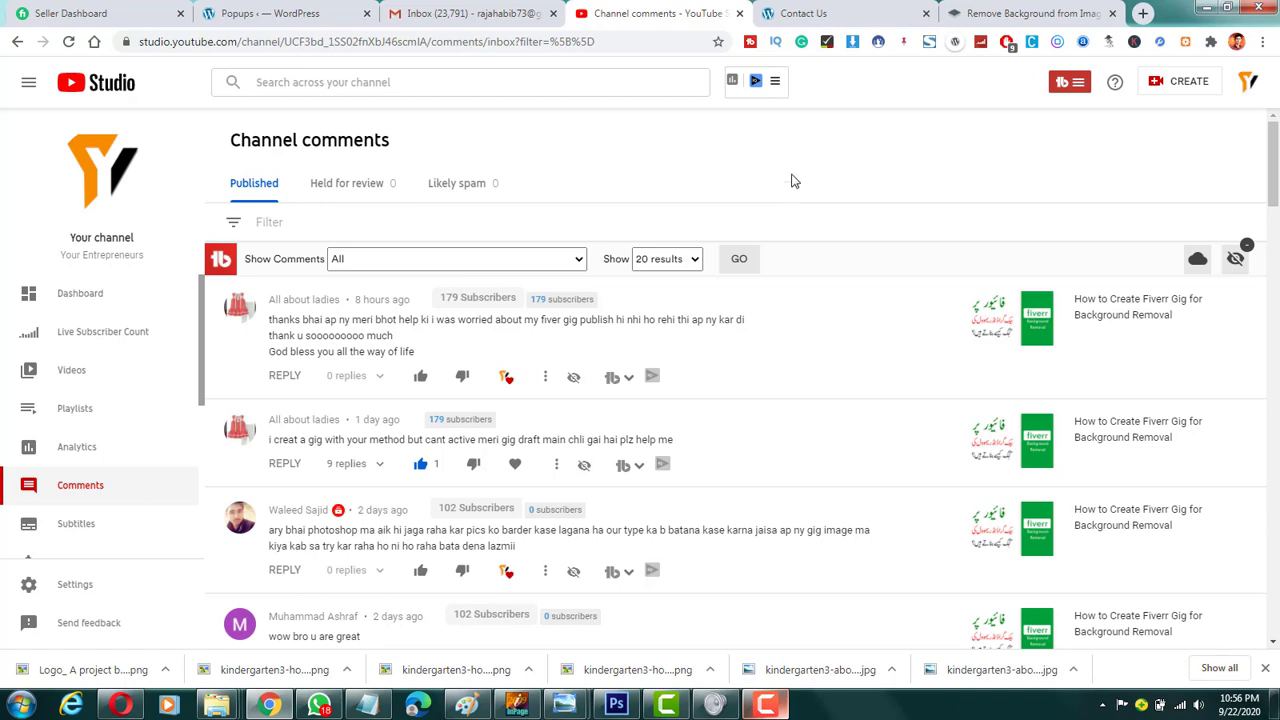
# Step: Return to the background removal site and load remove.bg
pyautogui.click(988, 18)
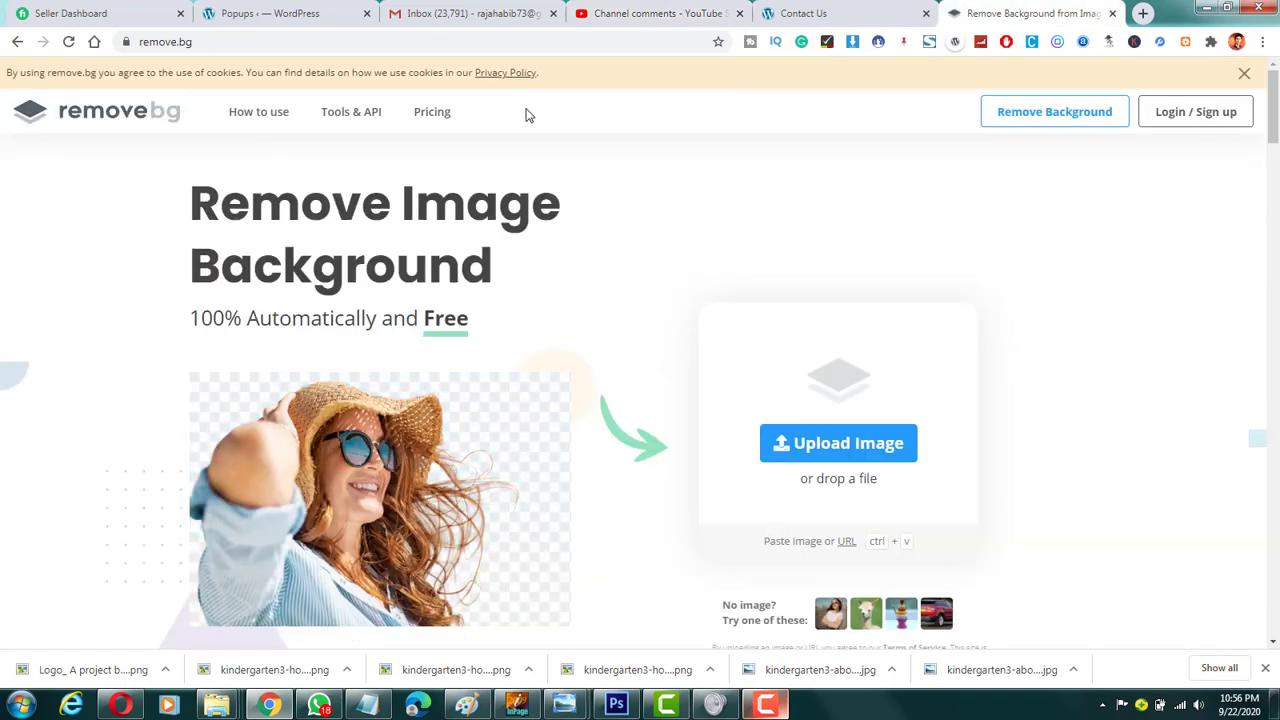
pyautogui.click(389, 43)
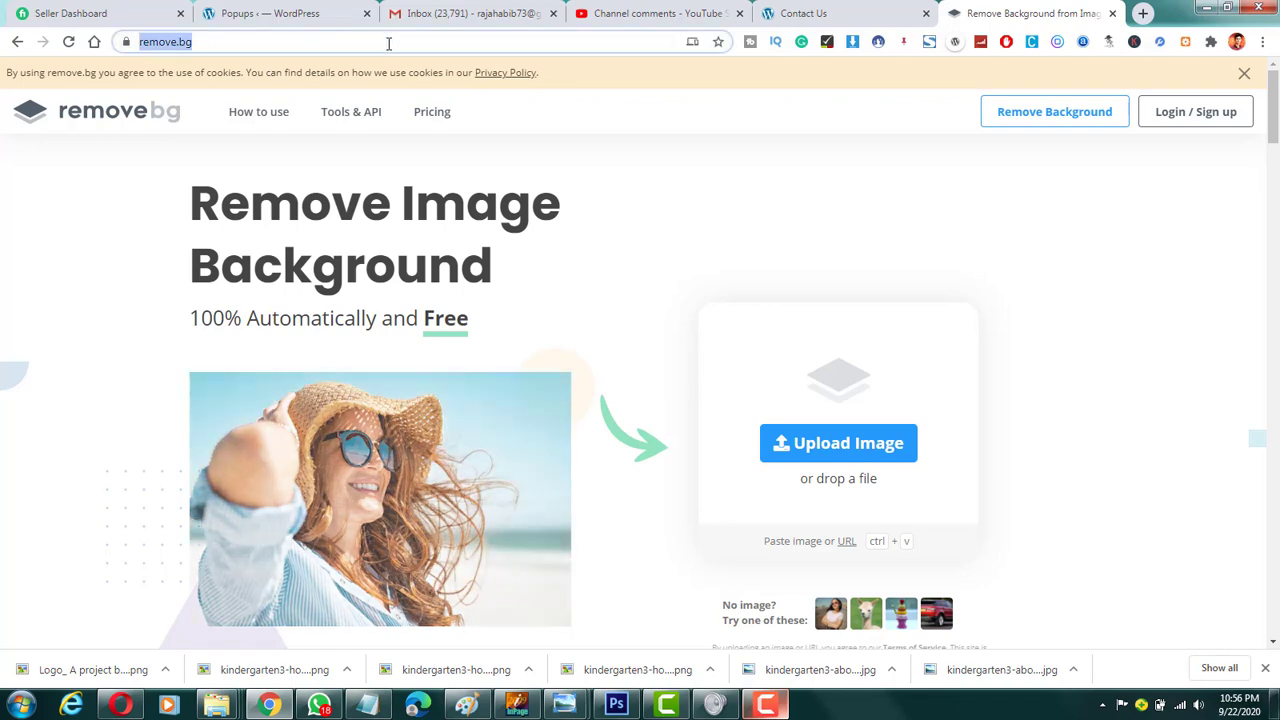
pyautogui.write('remove')
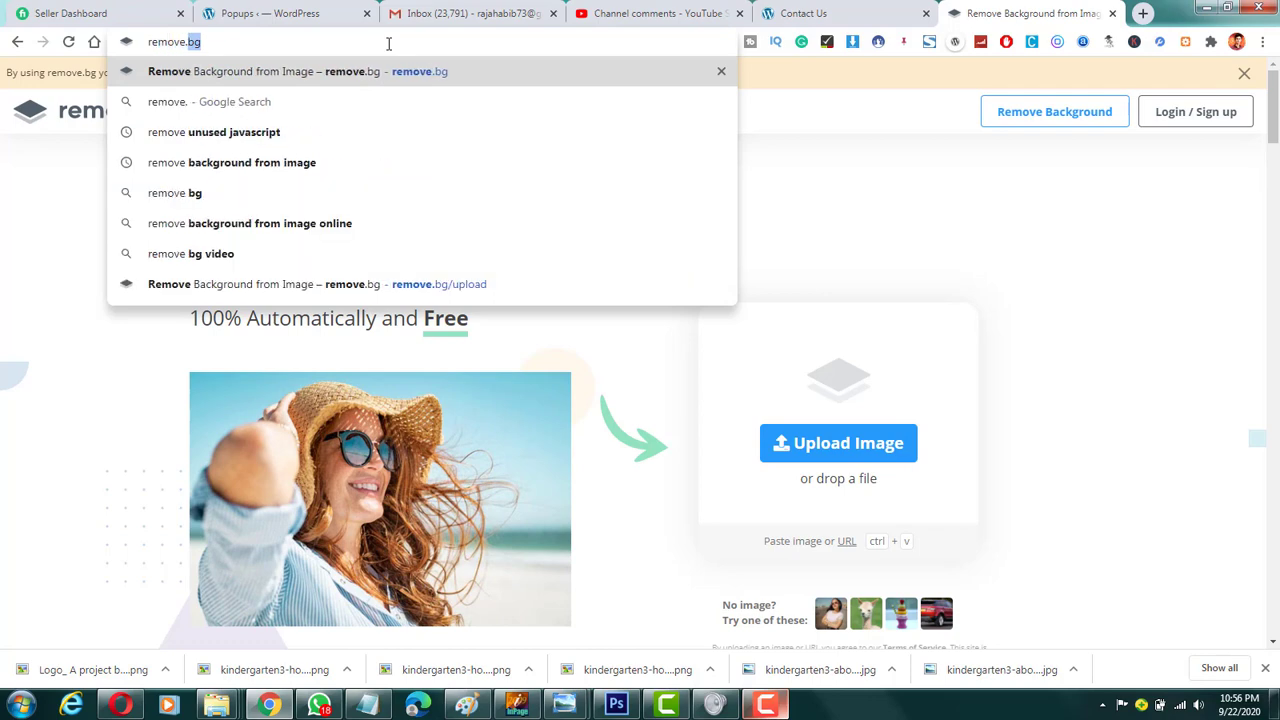
pyautogui.write('.bg')
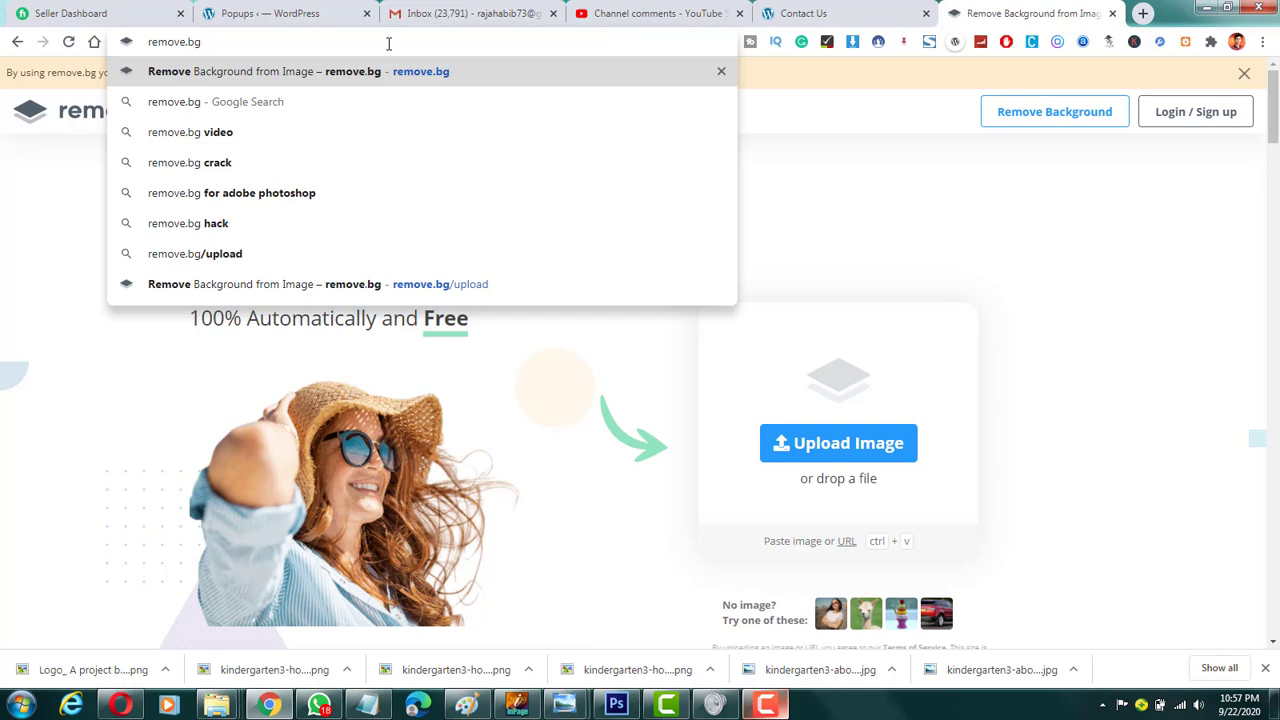
pyautogui.press('Return')
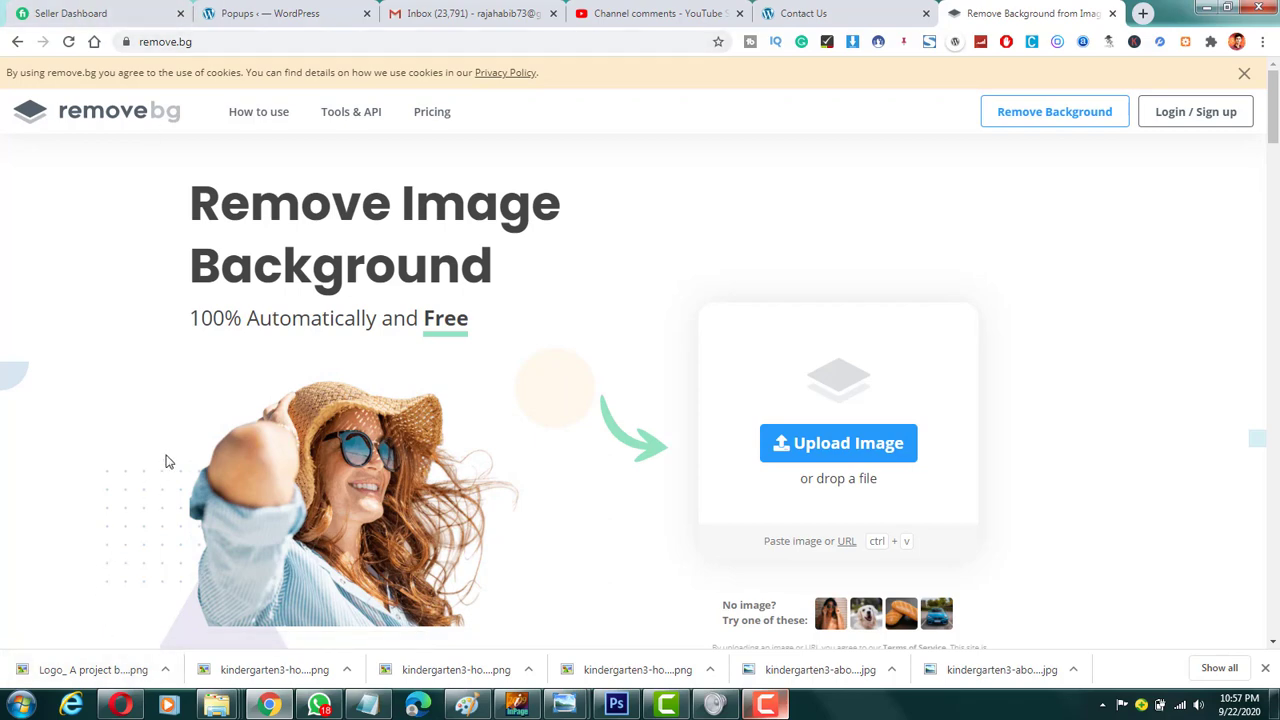
# Step: Bring up the "New folder" window of photos, look through its images and reposition it over the page
pyautogui.moveTo(239, 705)
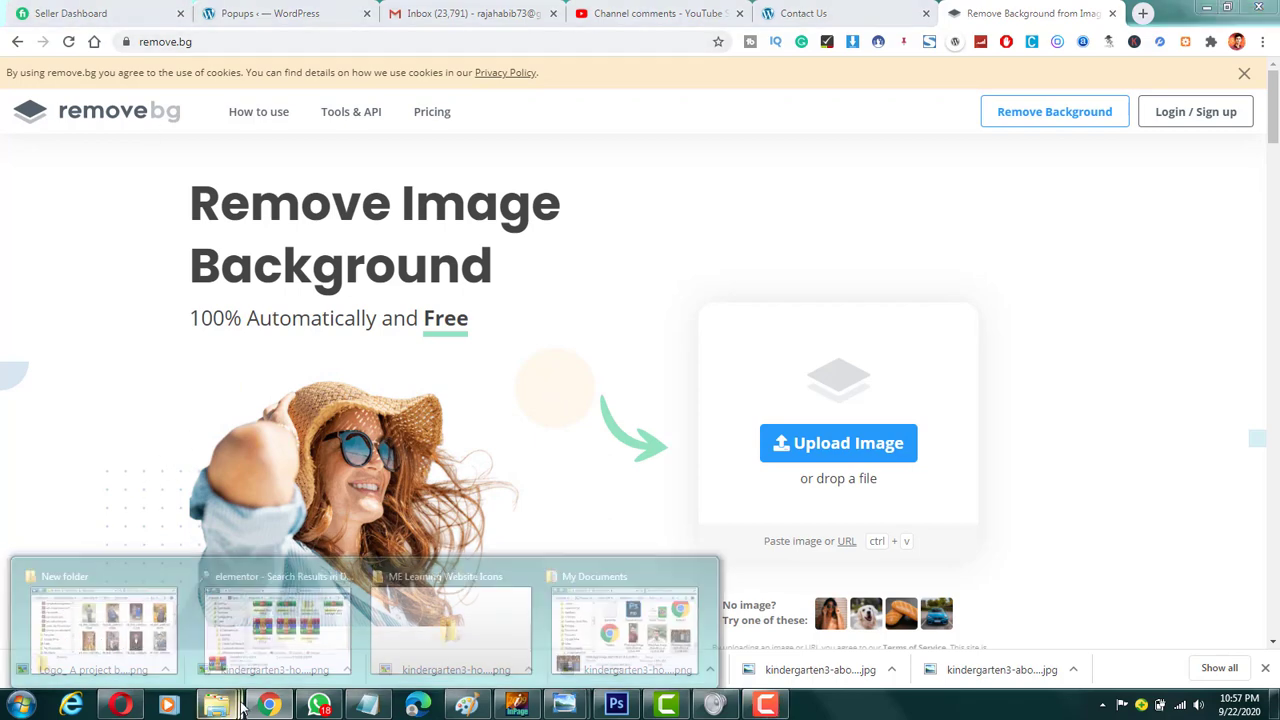
pyautogui.click(114, 609)
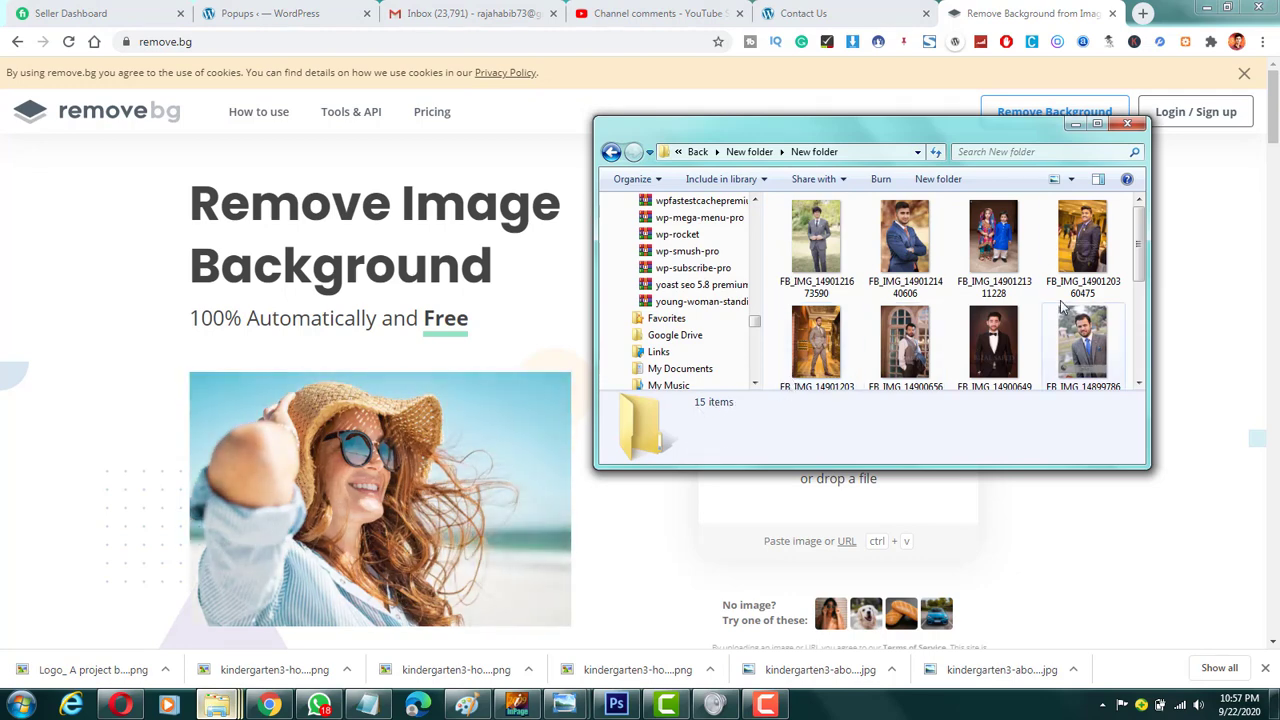
pyautogui.moveTo(1137, 240); pyautogui.dragTo(1141, 323)
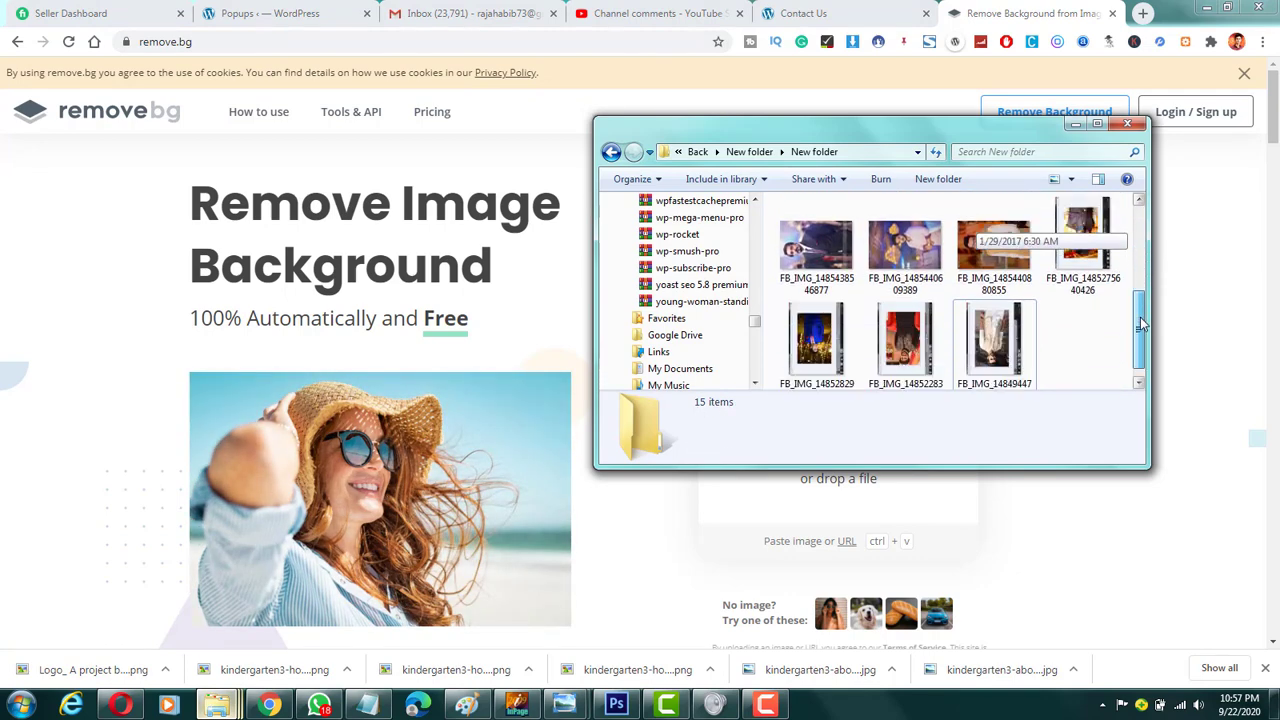
pyautogui.scroll(3, 922, 245)
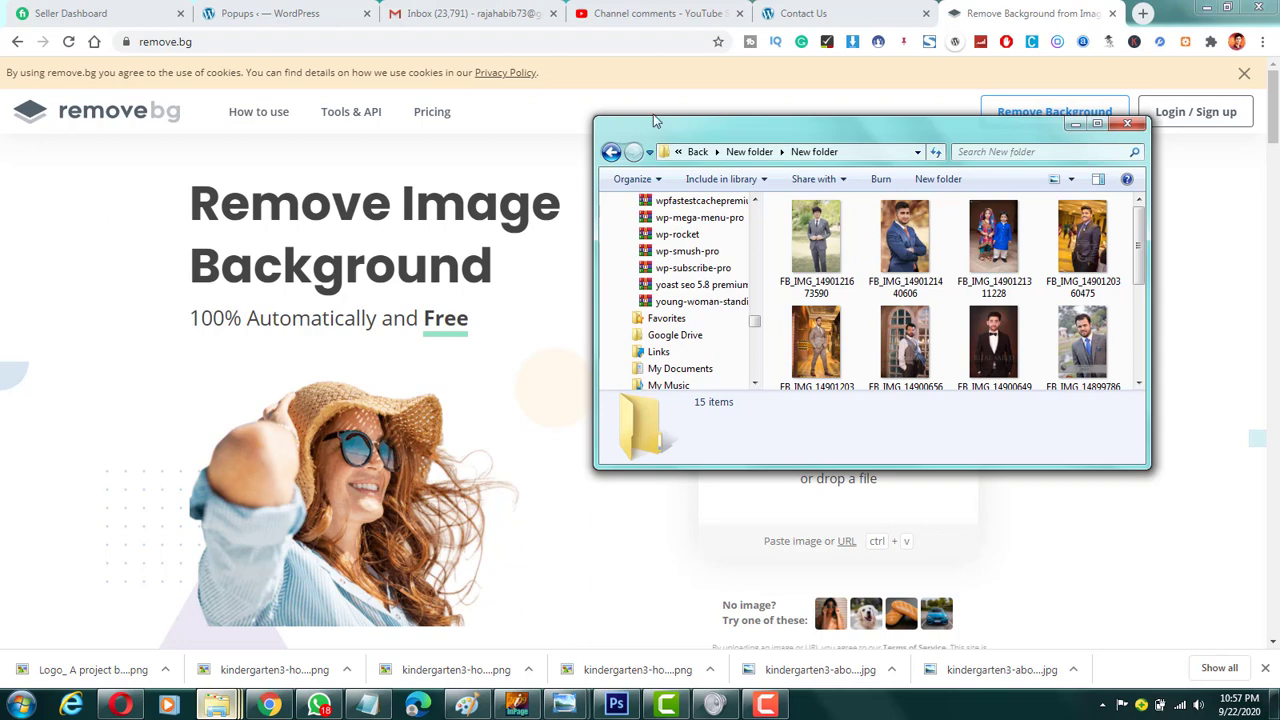
pyautogui.moveTo(747, 138); pyautogui.dragTo(867, 117)
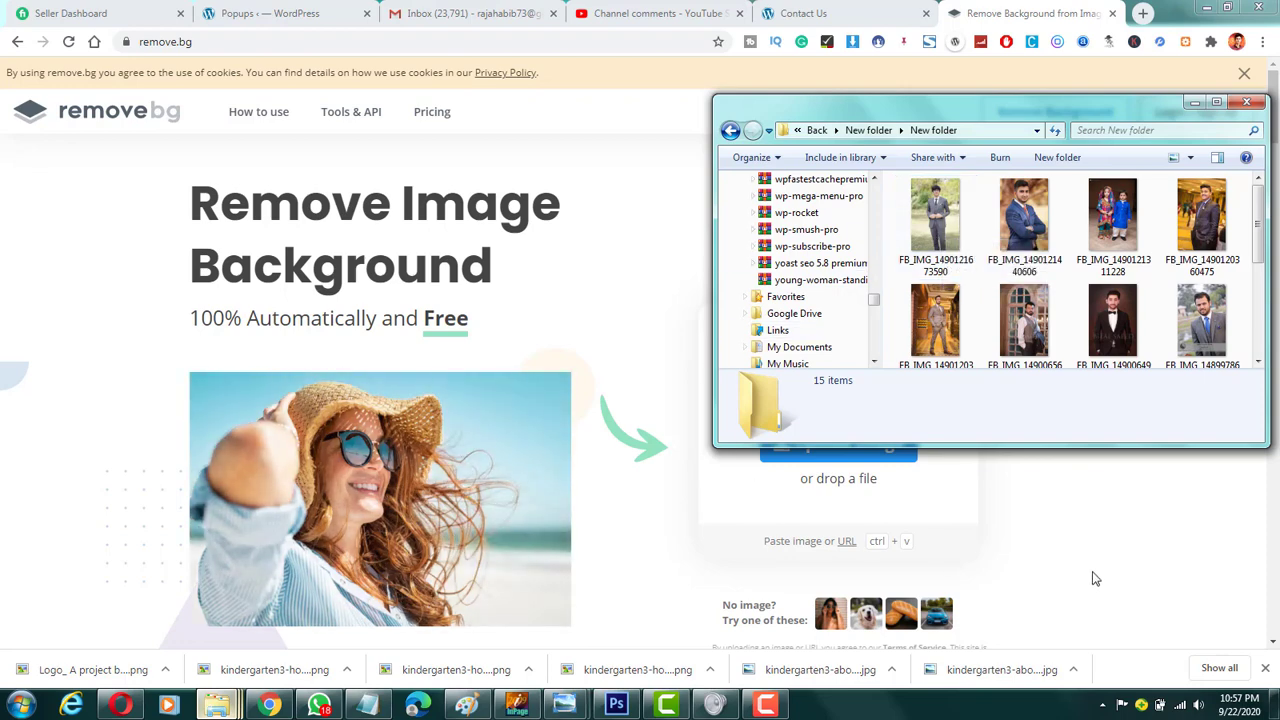
pyautogui.click(1093, 561)
pyautogui.scroll(-5, 837, 420)
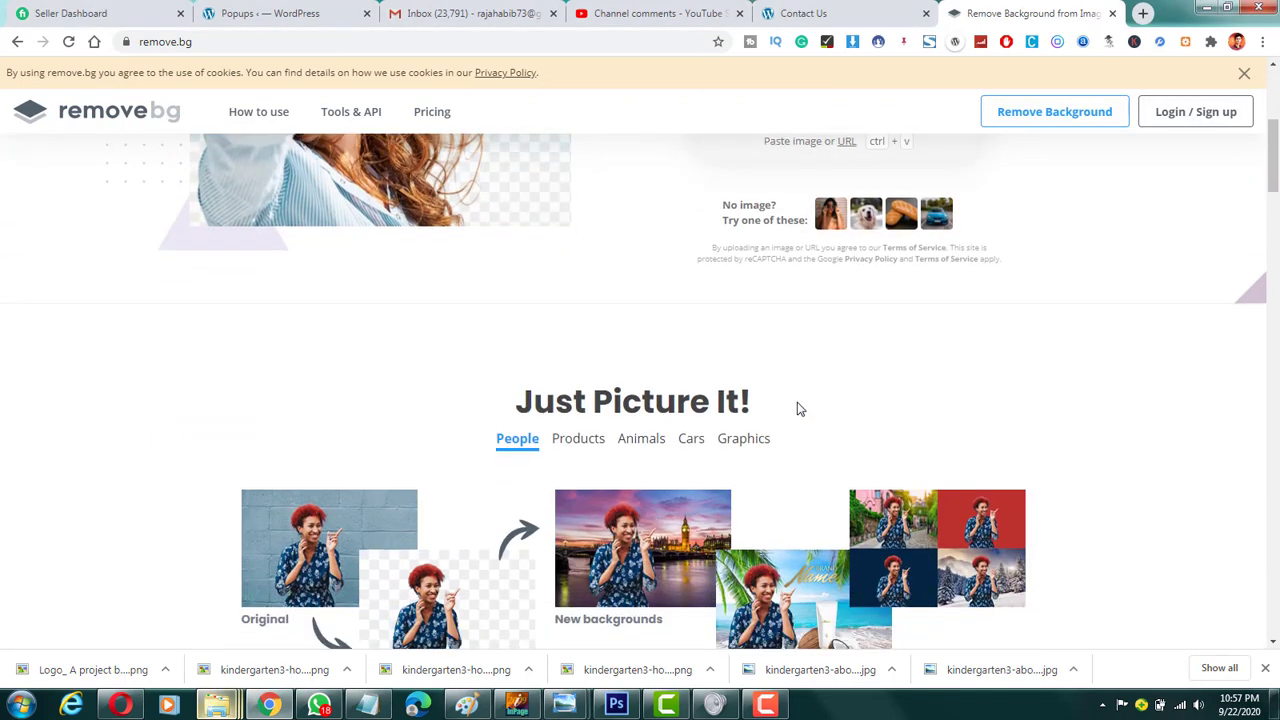
pyautogui.scroll(5, 797, 408)
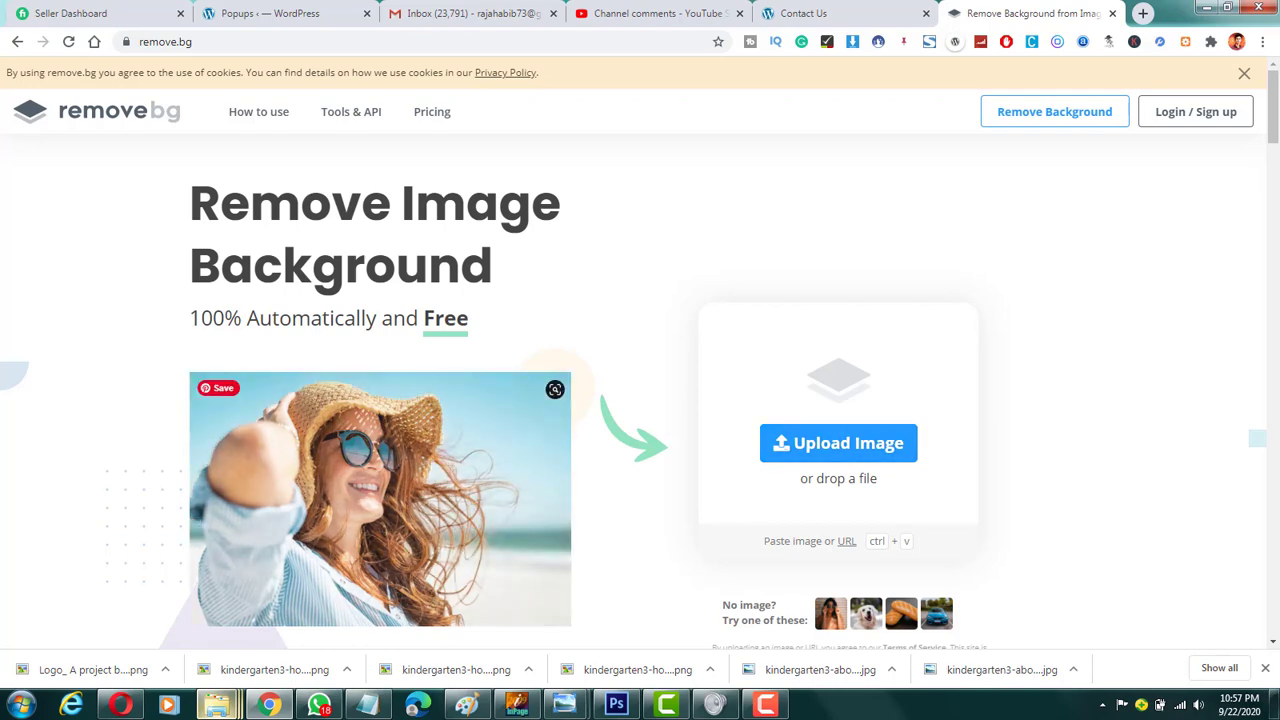
pyautogui.moveTo(222, 710)
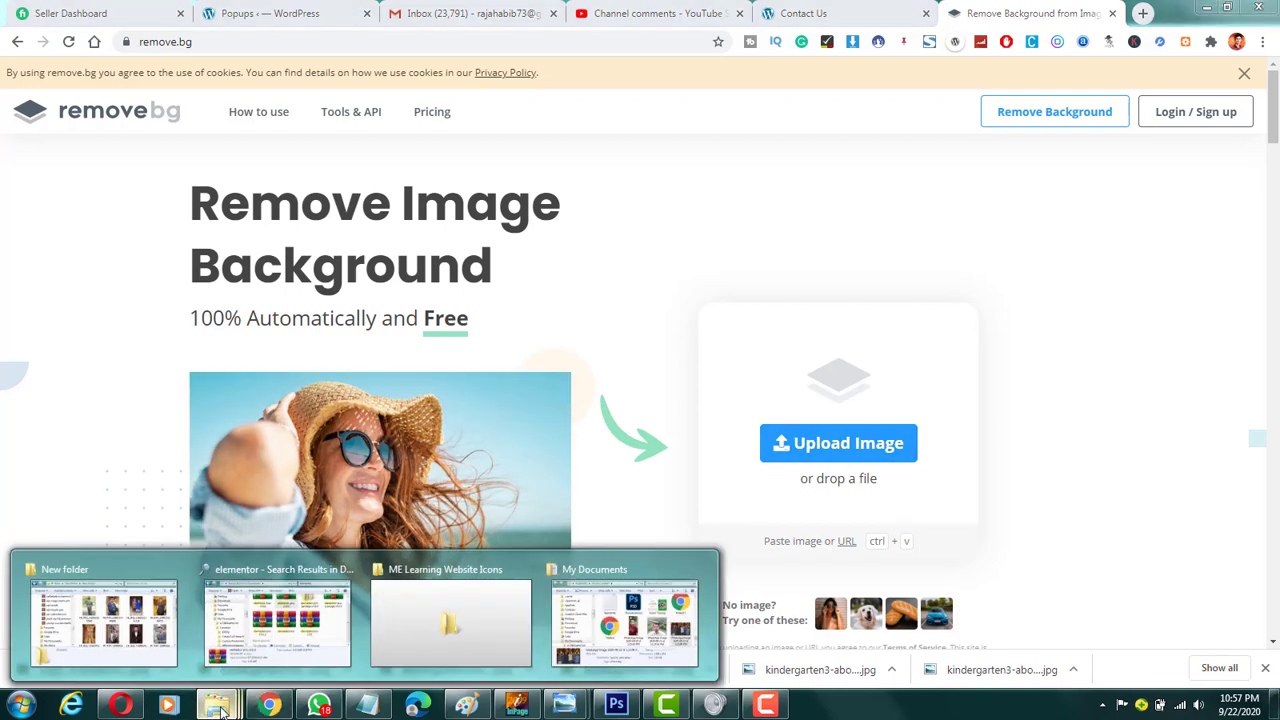
pyautogui.click(105, 615)
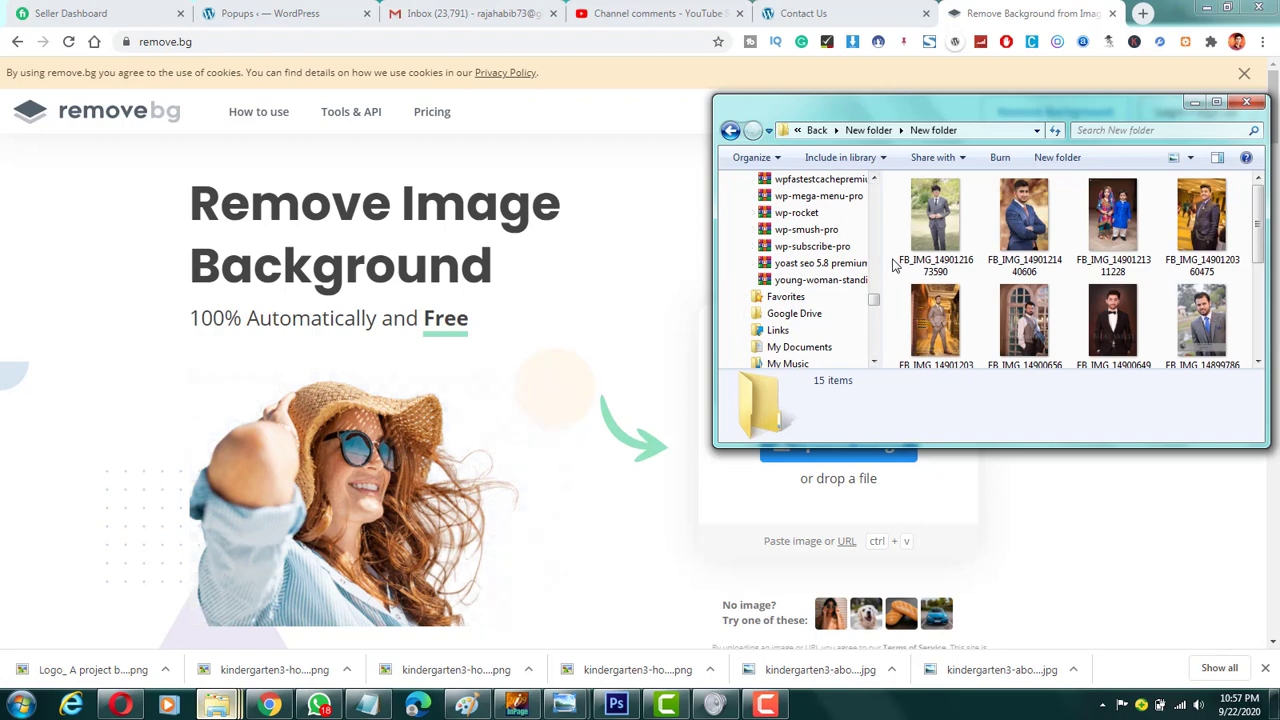
pyautogui.moveTo(937, 205); pyautogui.dragTo(461, 375)
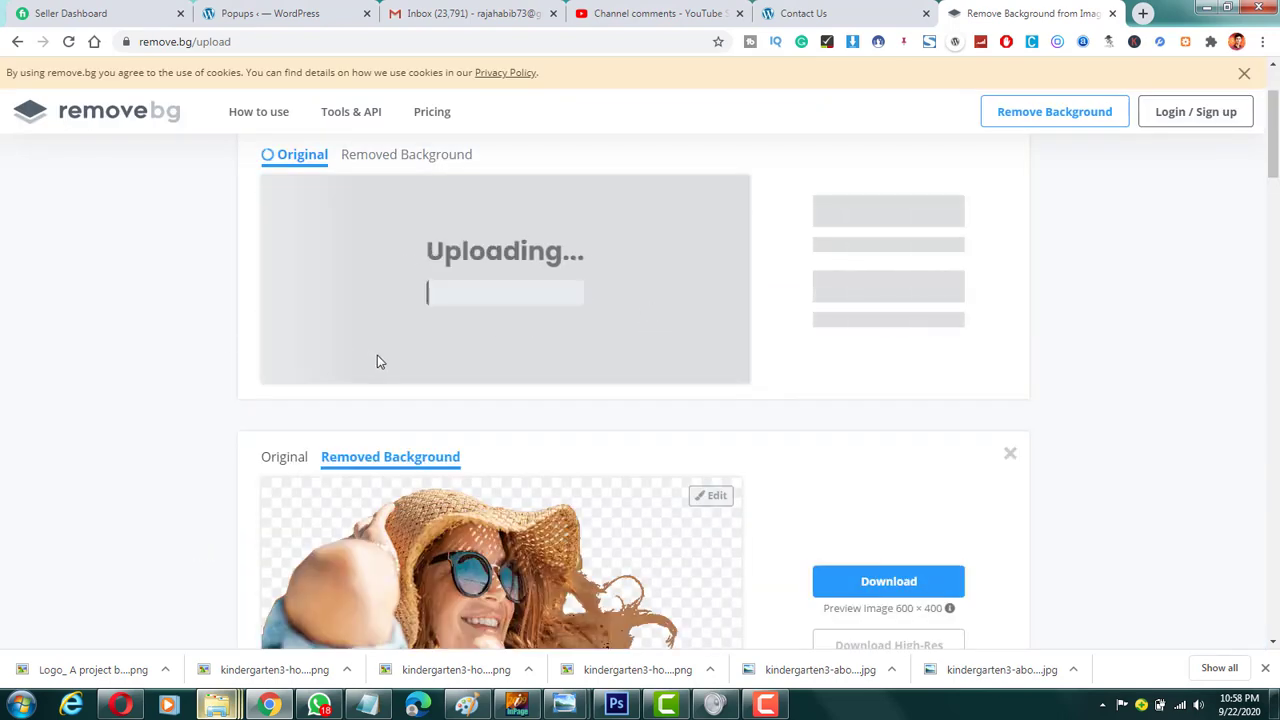
# Step: Check the cutout of the man in the grey suit and download its preview-size image
pyautogui.moveTo(1273, 142); pyautogui.dragTo(1273, 134)
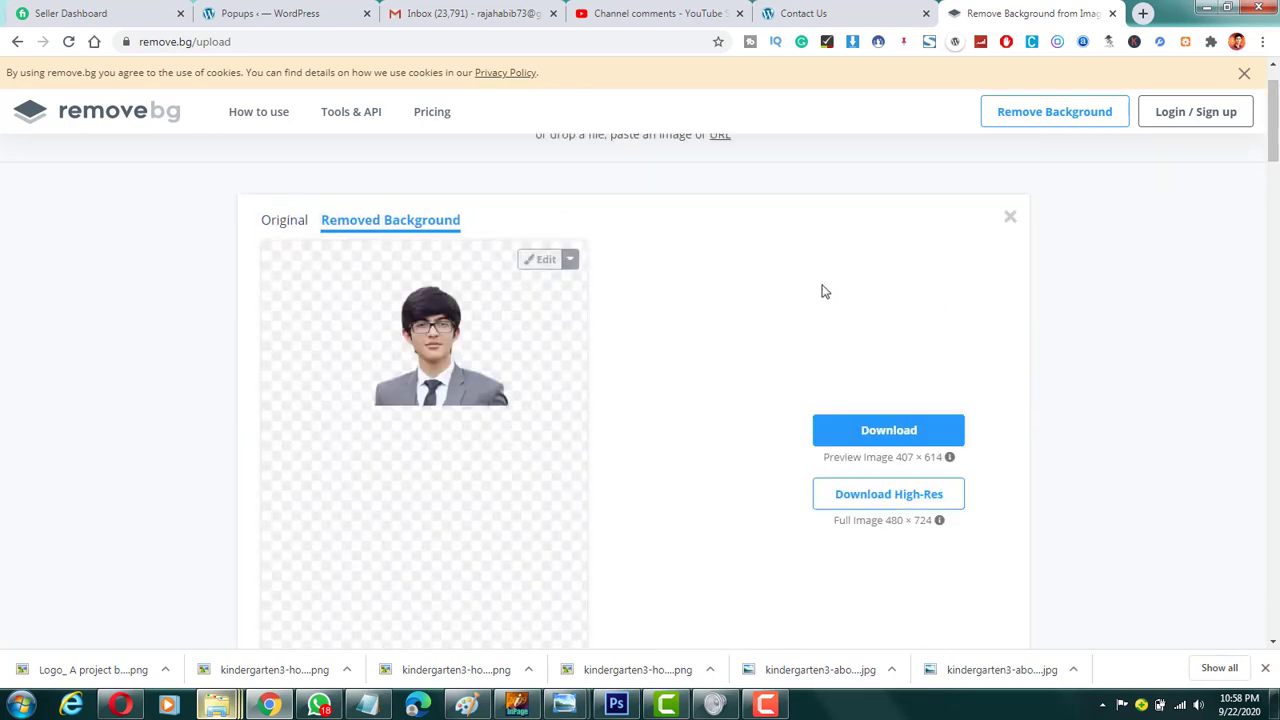
pyautogui.scroll(-1, 814, 283)
pyautogui.scroll(-2, 814, 287)
pyautogui.scroll(2, 813, 286)
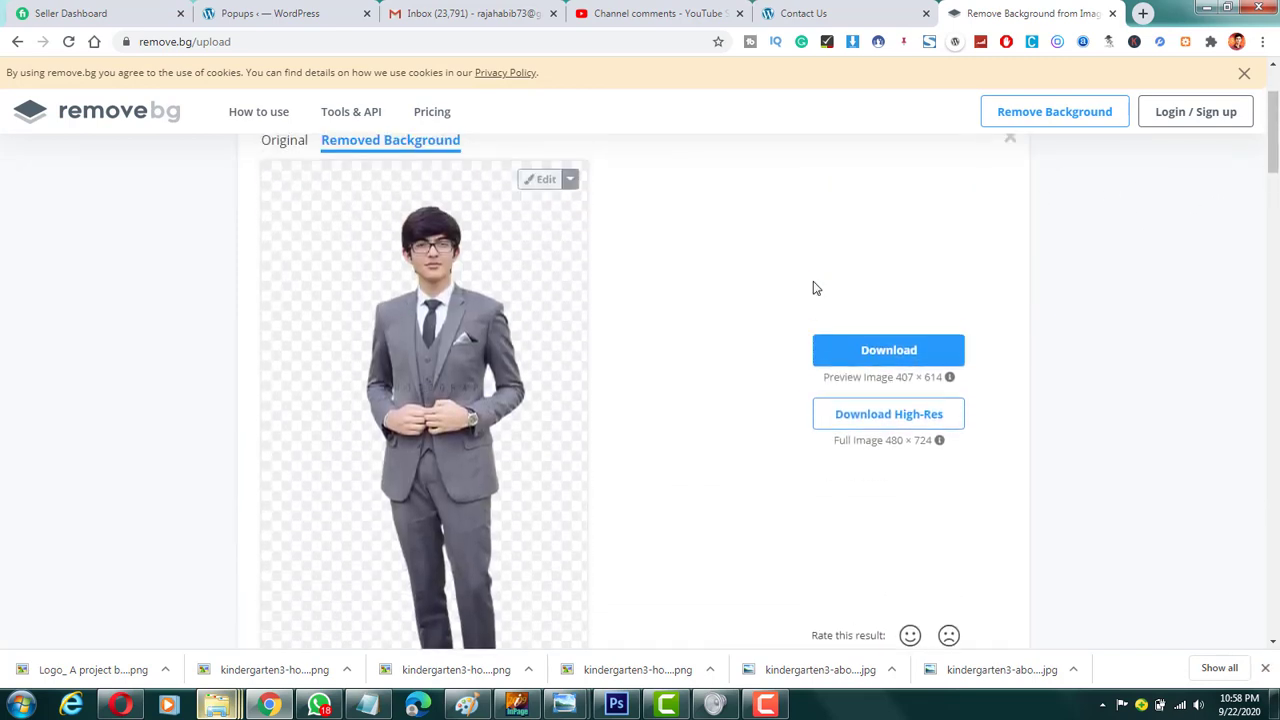
pyautogui.click(868, 352)
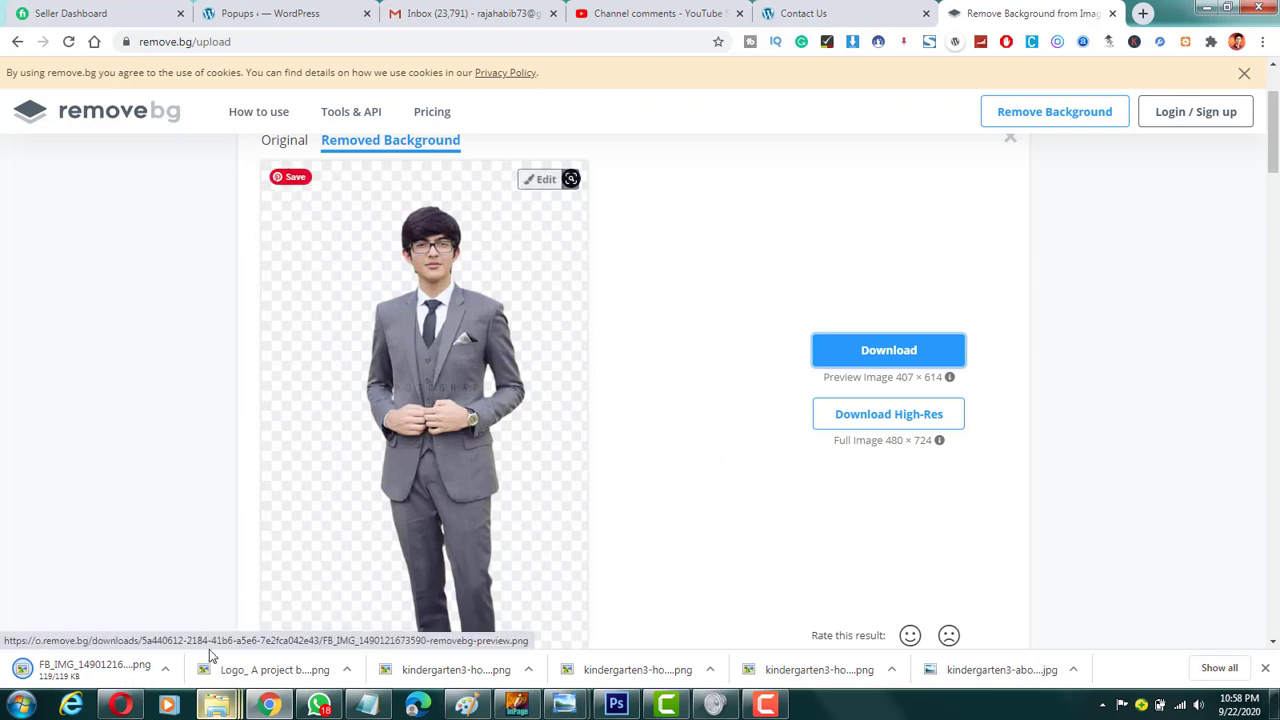
pyautogui.moveTo(226, 703)
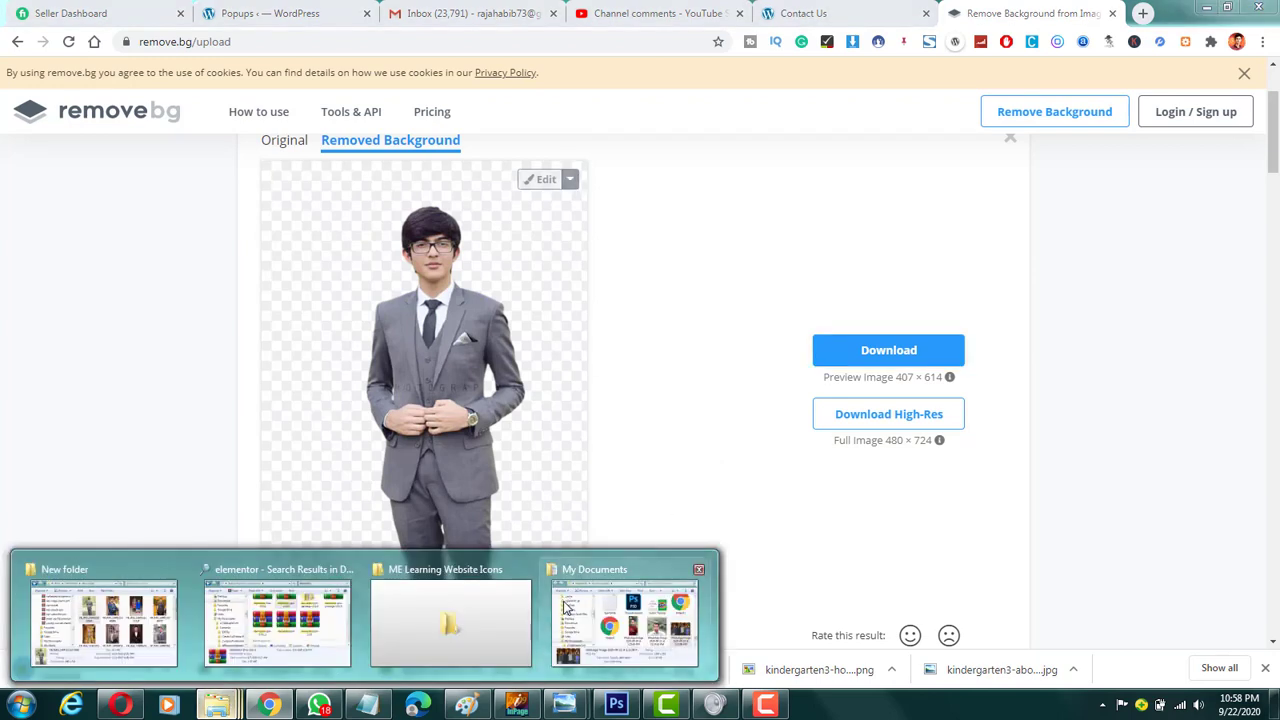
pyautogui.click(95, 615)
pyautogui.moveTo(1040, 225); pyautogui.dragTo(651, 318)
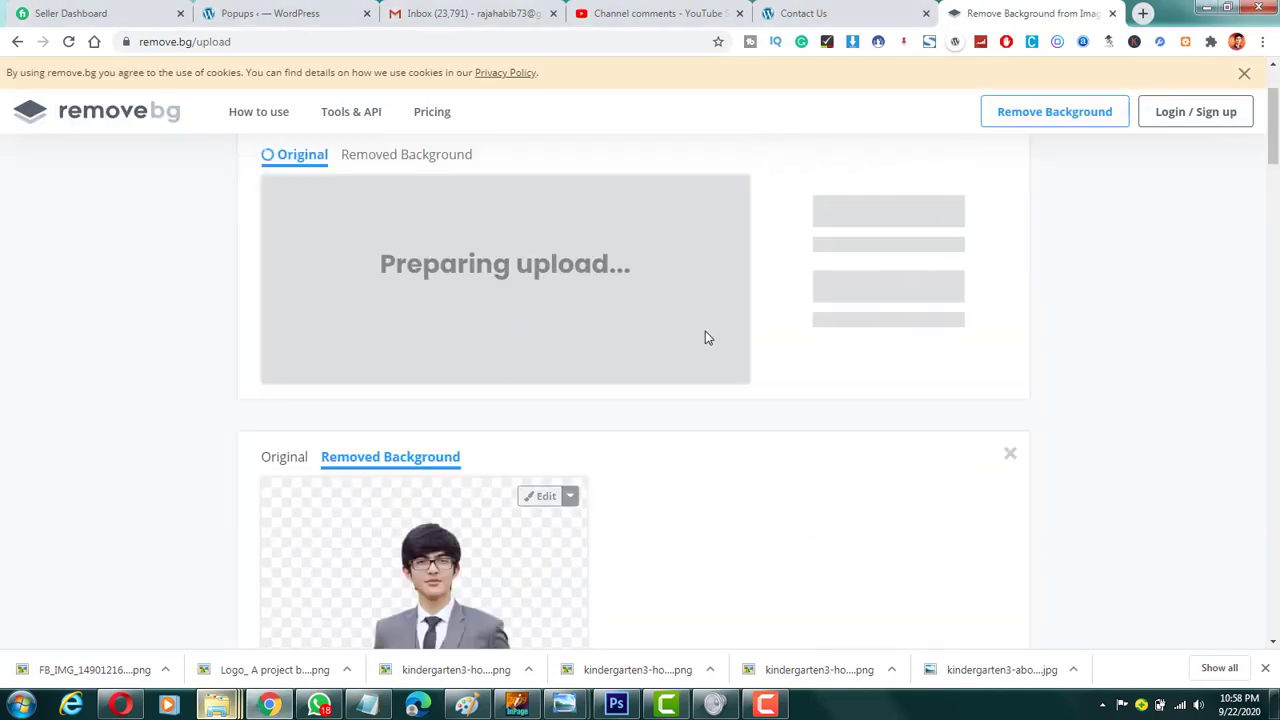
pyautogui.scroll(1, 700, 343)
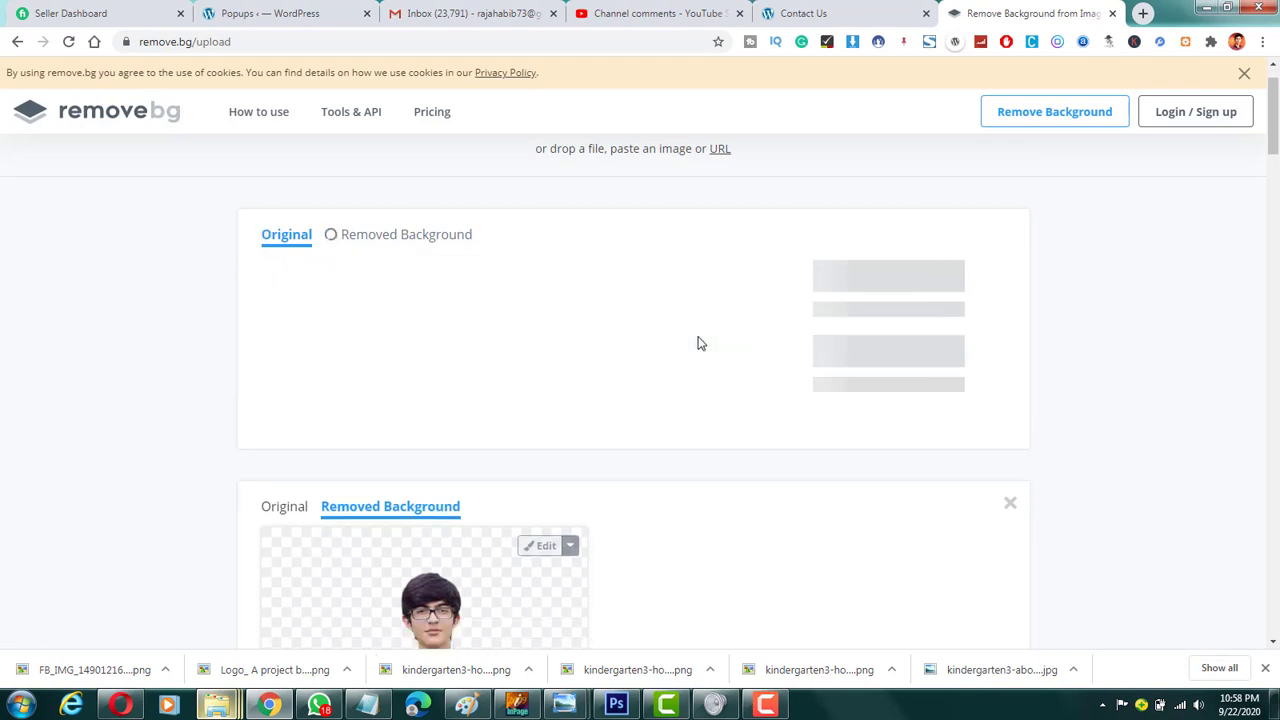
pyautogui.scroll(-2, 630, 341)
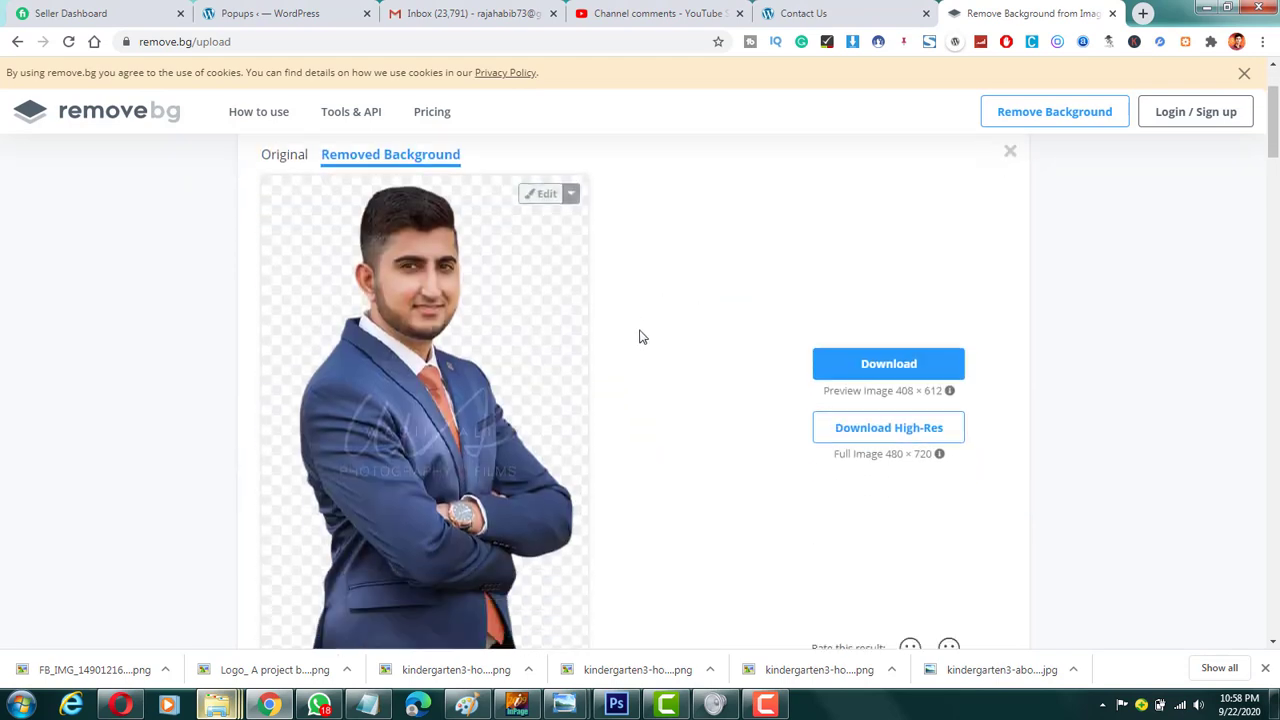
pyautogui.scroll(2, 663, 308)
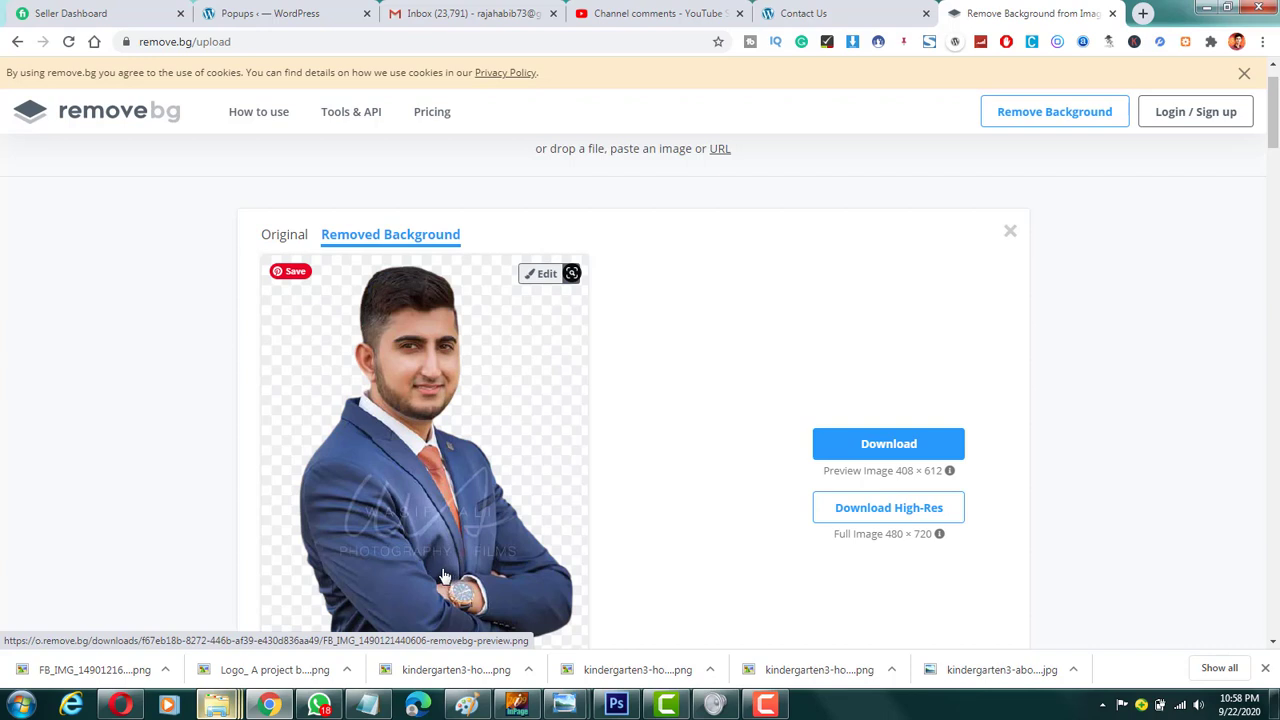
pyautogui.scroll(-2, 540, 490)
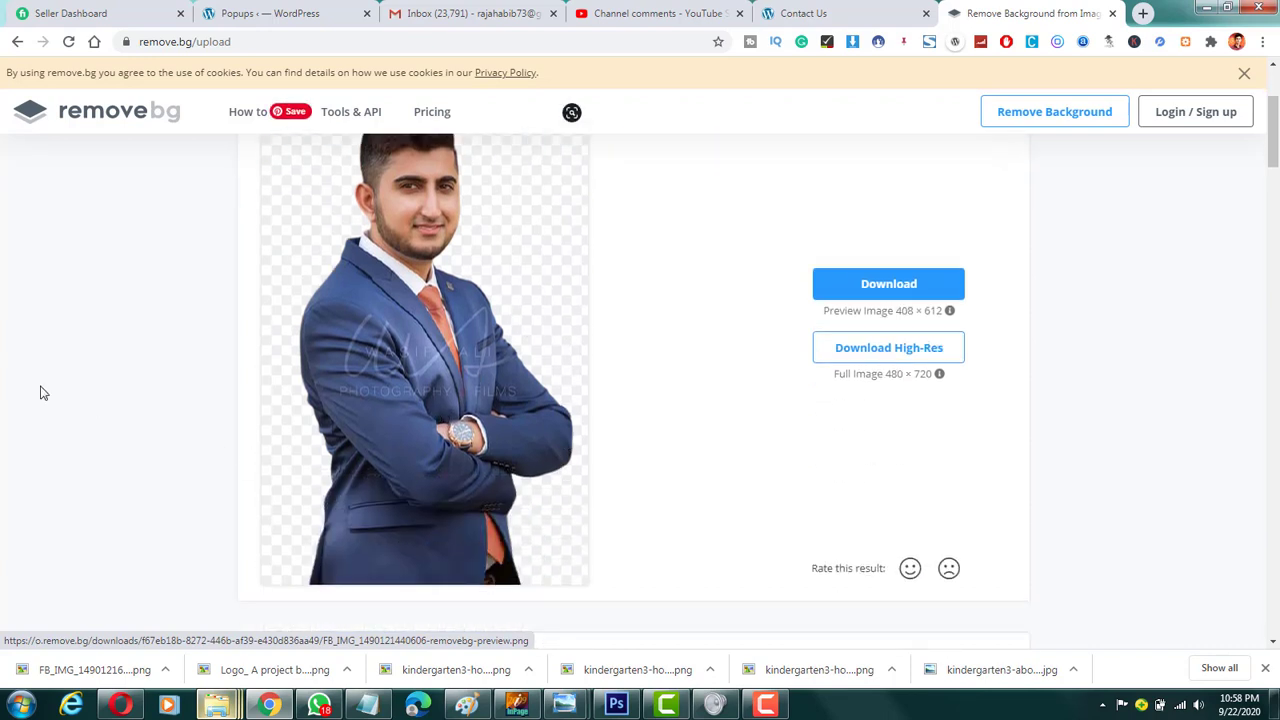
pyautogui.scroll(2, 158, 394)
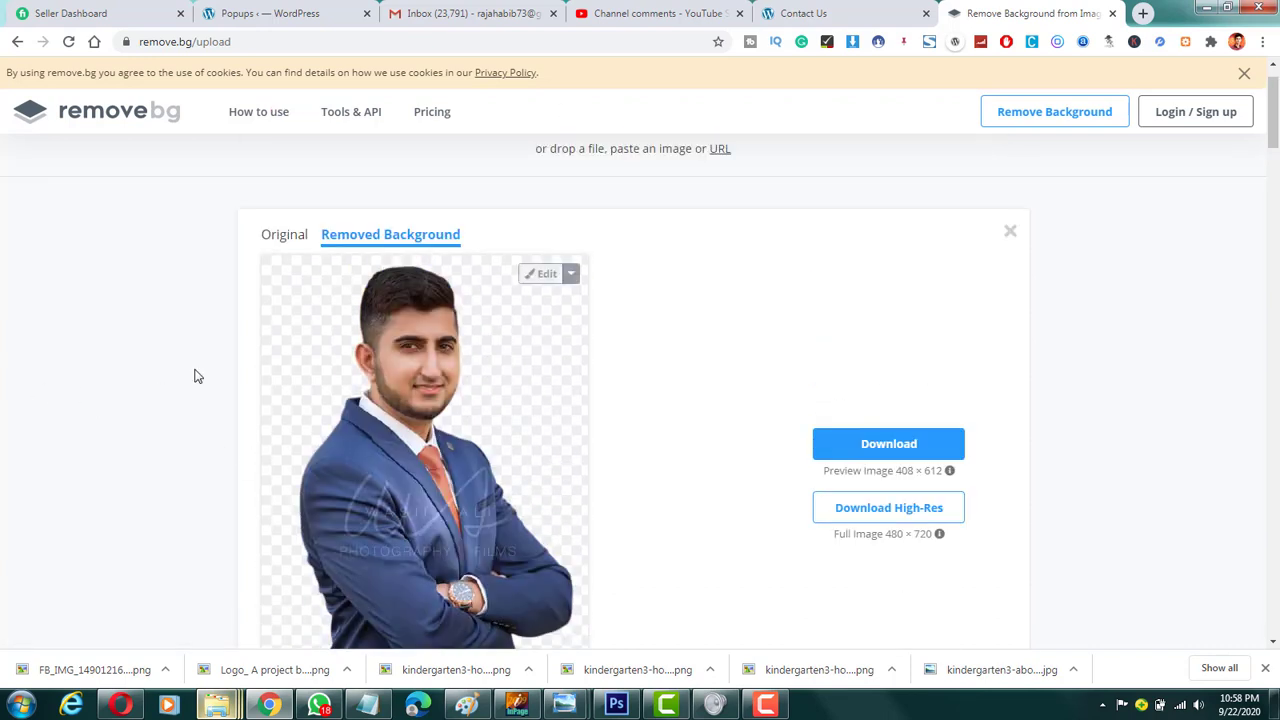
pyautogui.scroll(-2, 197, 374)
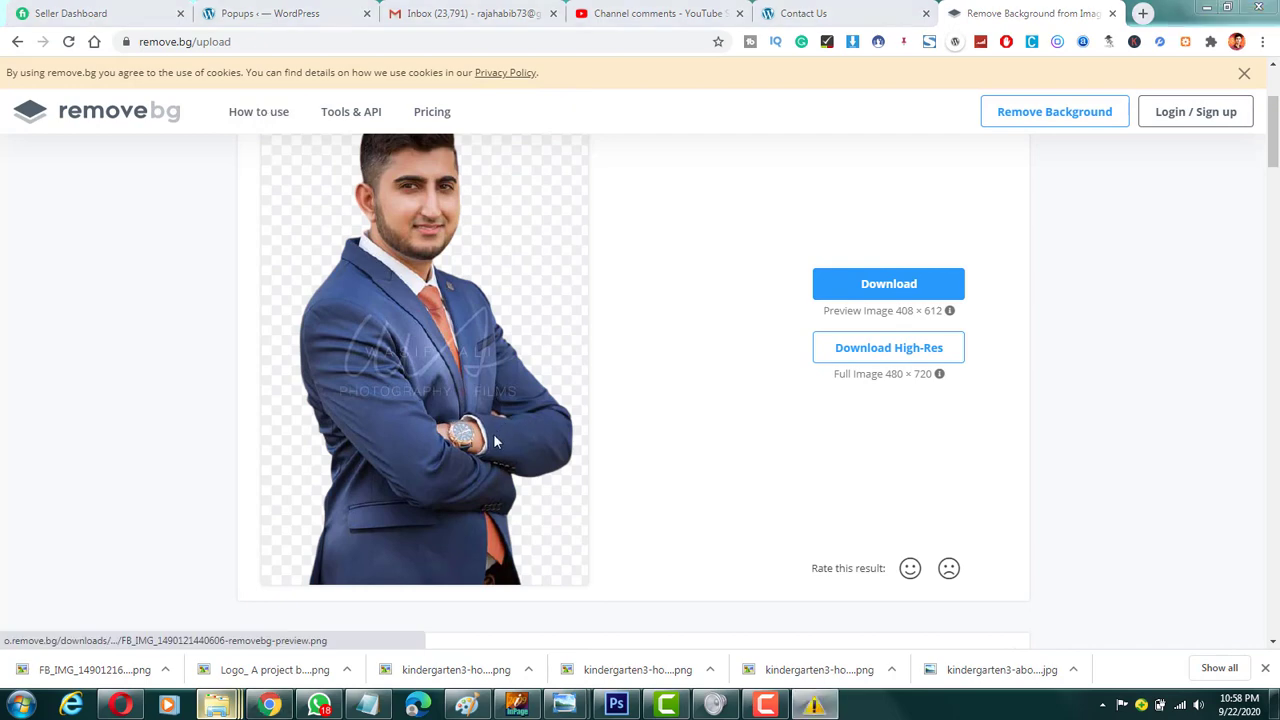
pyautogui.click(830, 184)
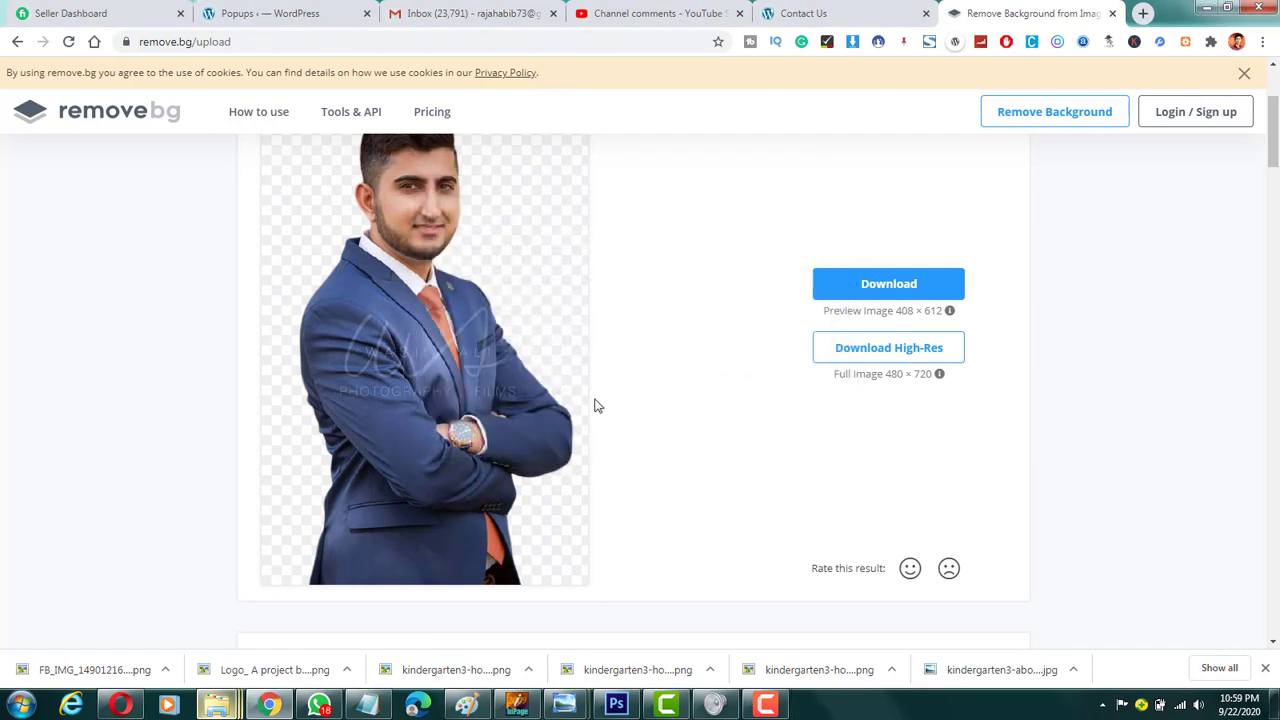
pyautogui.moveTo(216, 705)
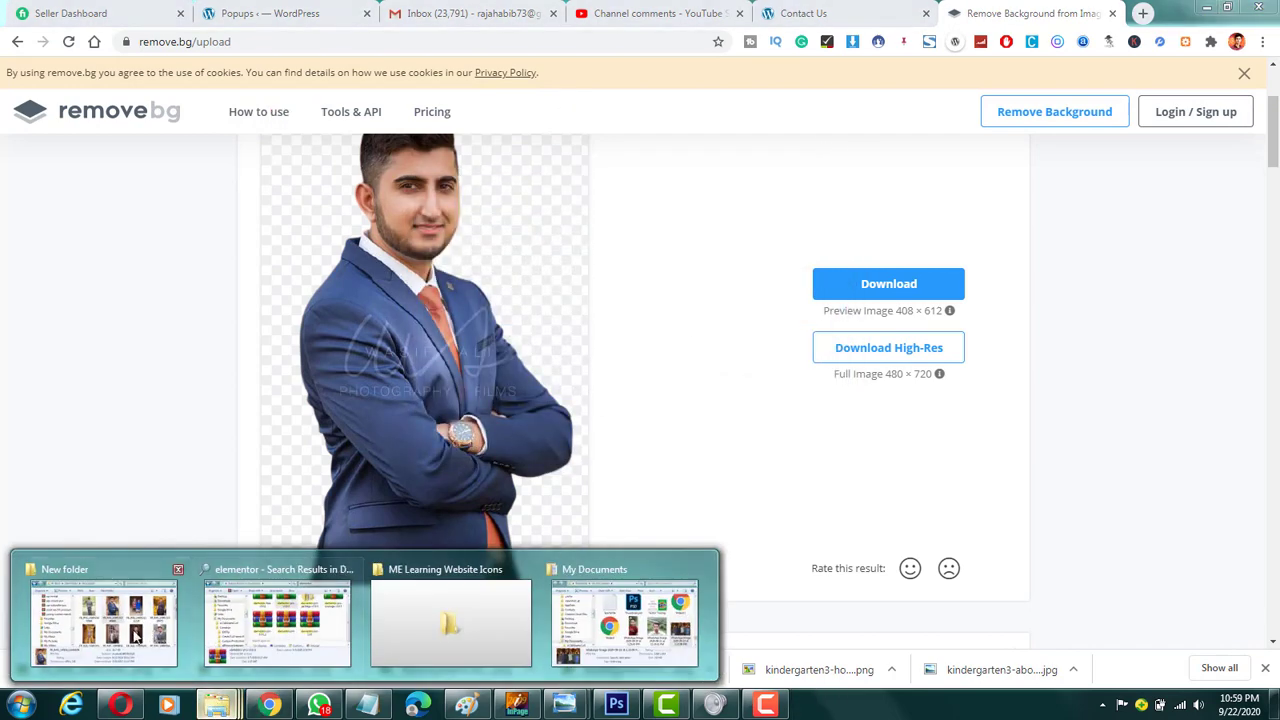
pyautogui.scroll(2, 705, 340)
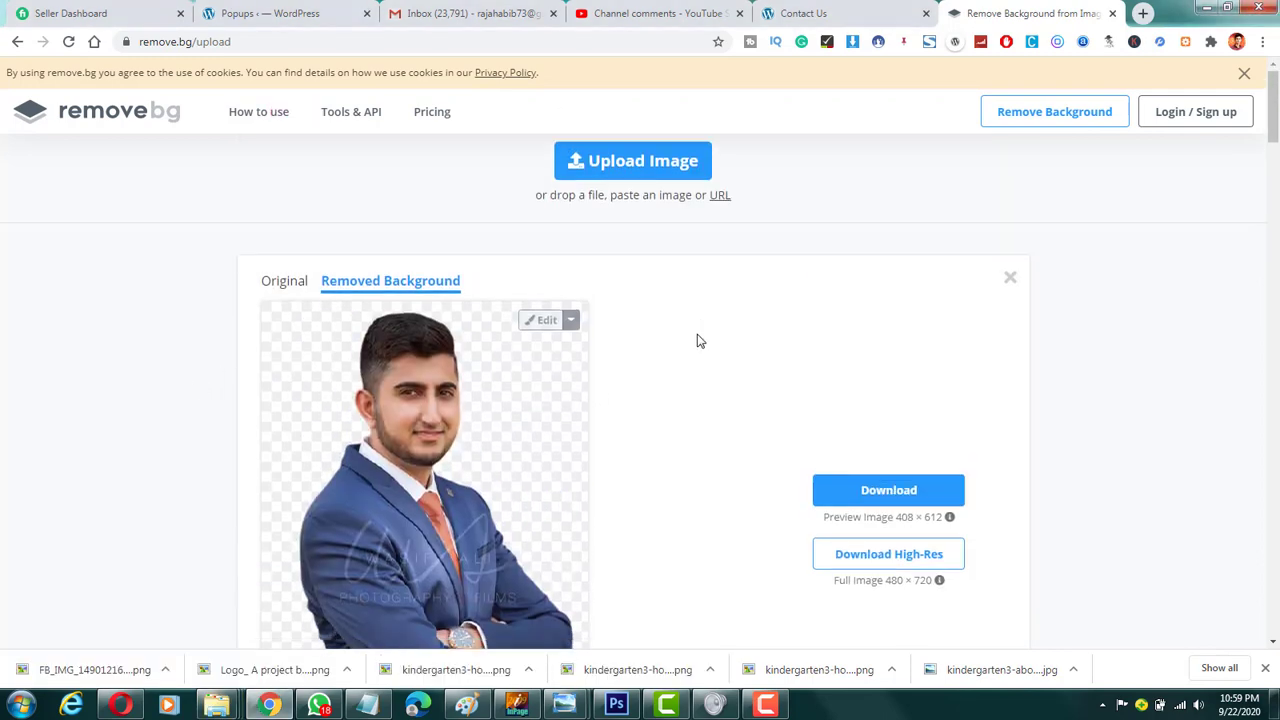
pyautogui.scroll(-2, 697, 341)
pyautogui.click(226, 700)
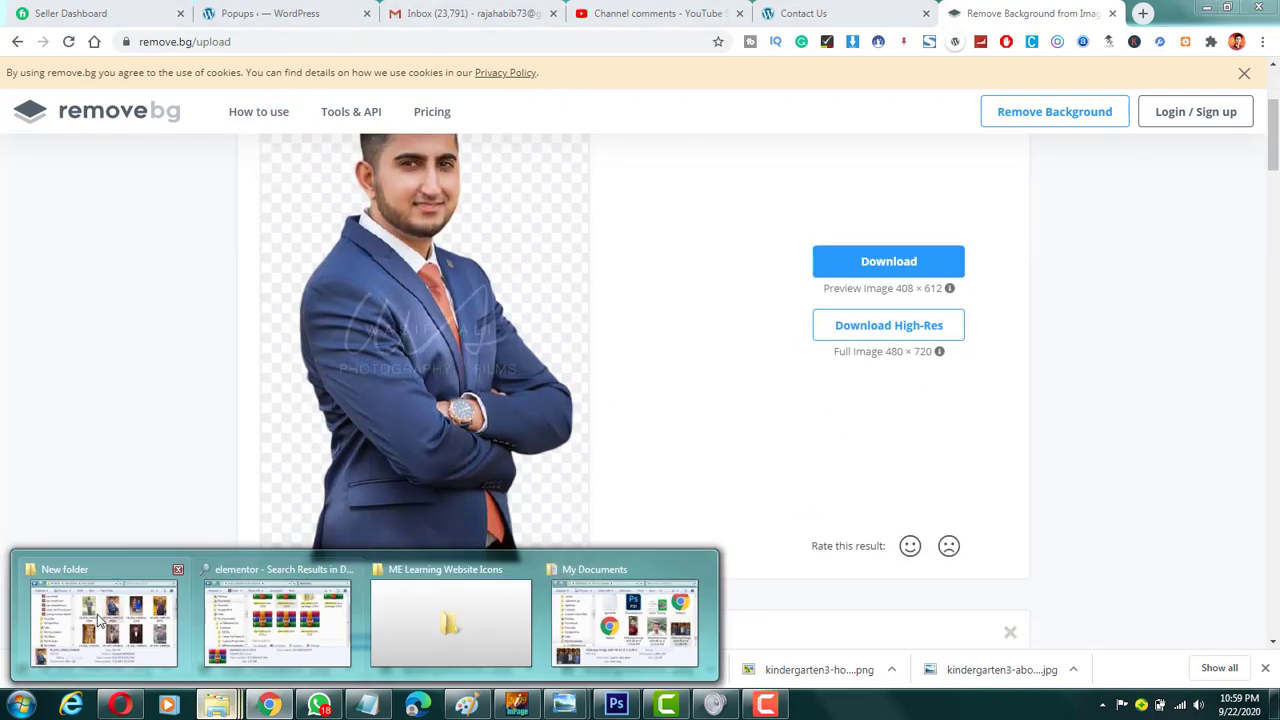
pyautogui.click(100, 622)
pyautogui.moveTo(1118, 206); pyautogui.dragTo(438, 338)
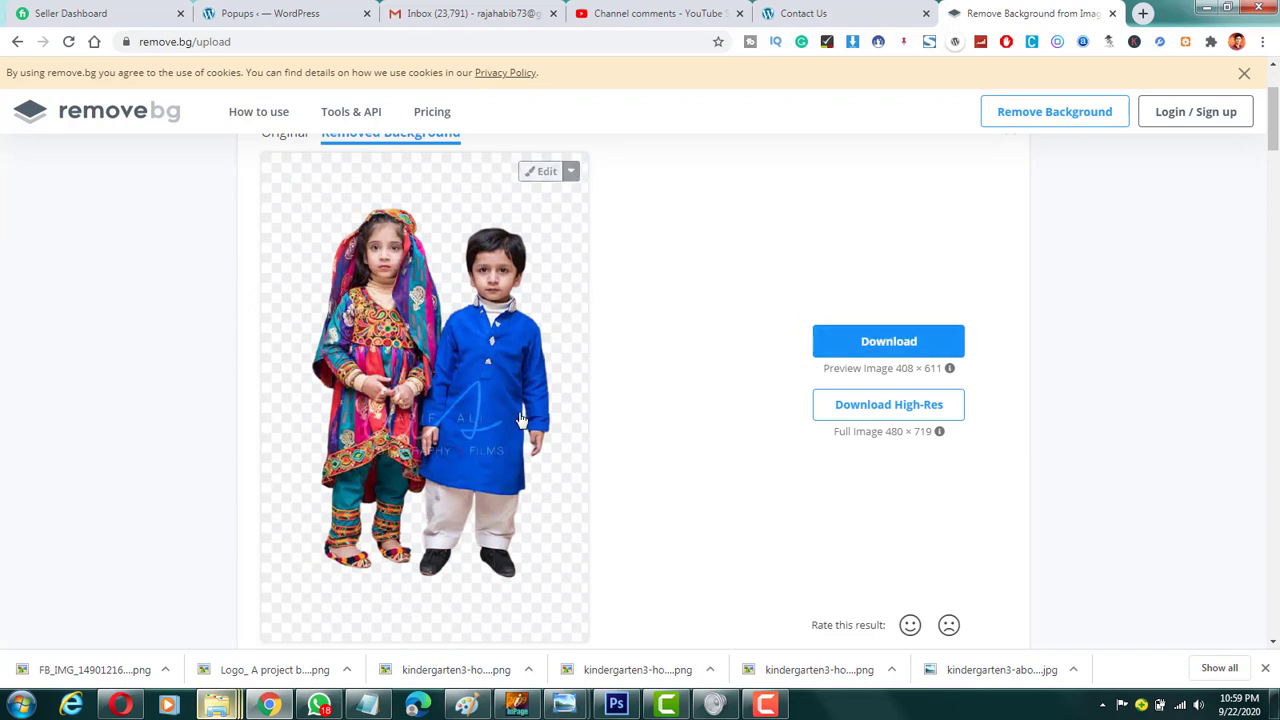
pyautogui.scroll(2, 734, 409)
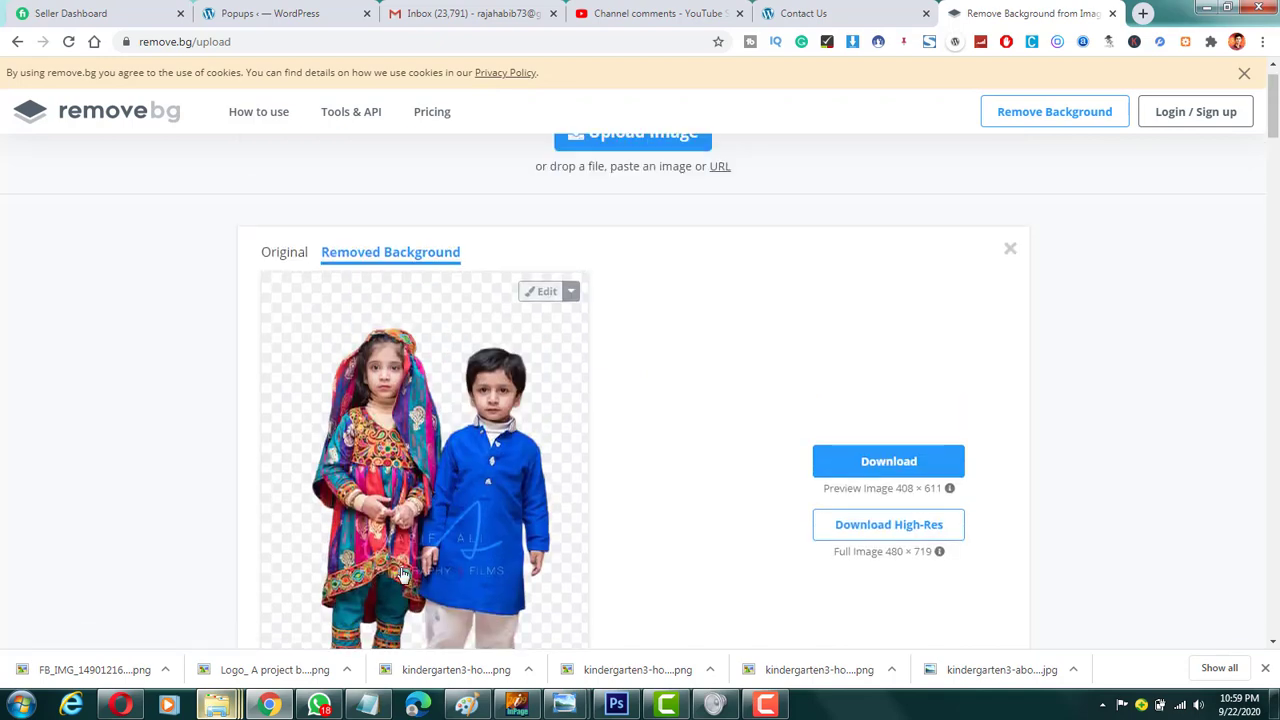
pyautogui.moveTo(207, 705)
pyautogui.click(103, 620)
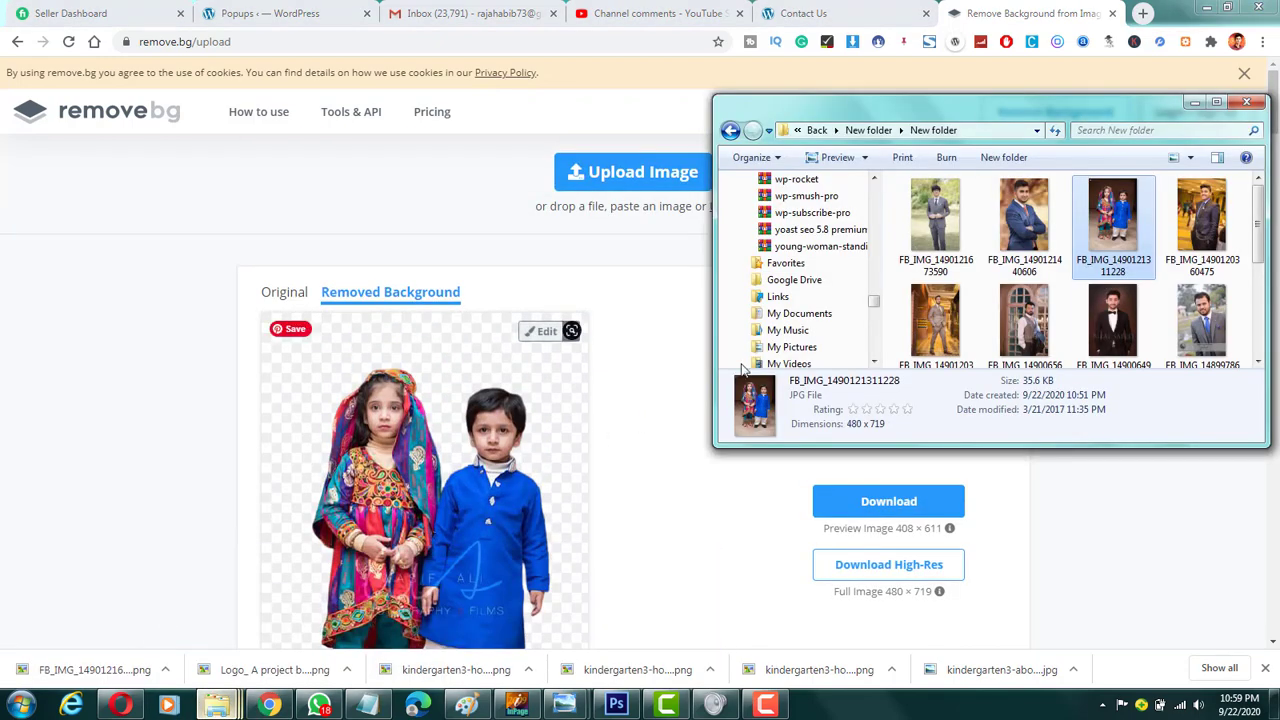
pyautogui.moveTo(1235, 212); pyautogui.dragTo(490, 405)
pyautogui.scroll(1, 1237, 234)
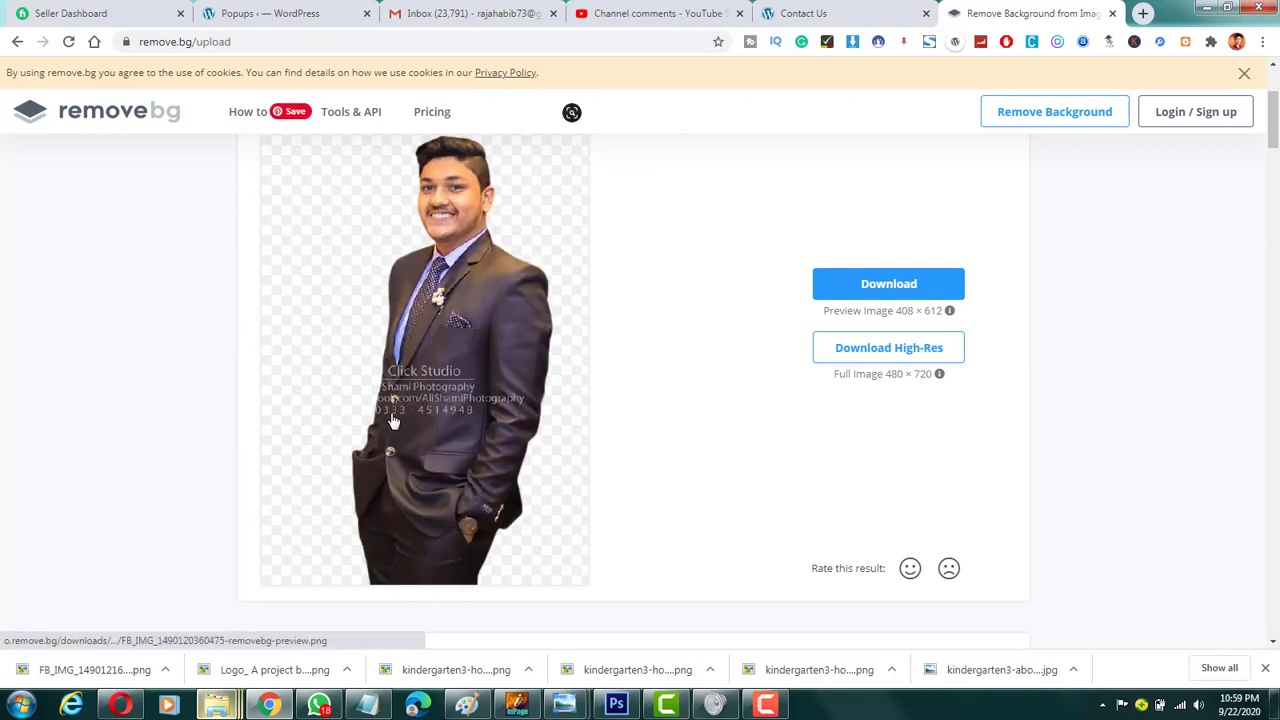
pyautogui.scroll(1, 393, 421)
pyautogui.scroll(-3, 410, 410)
pyautogui.scroll(4, 420, 400)
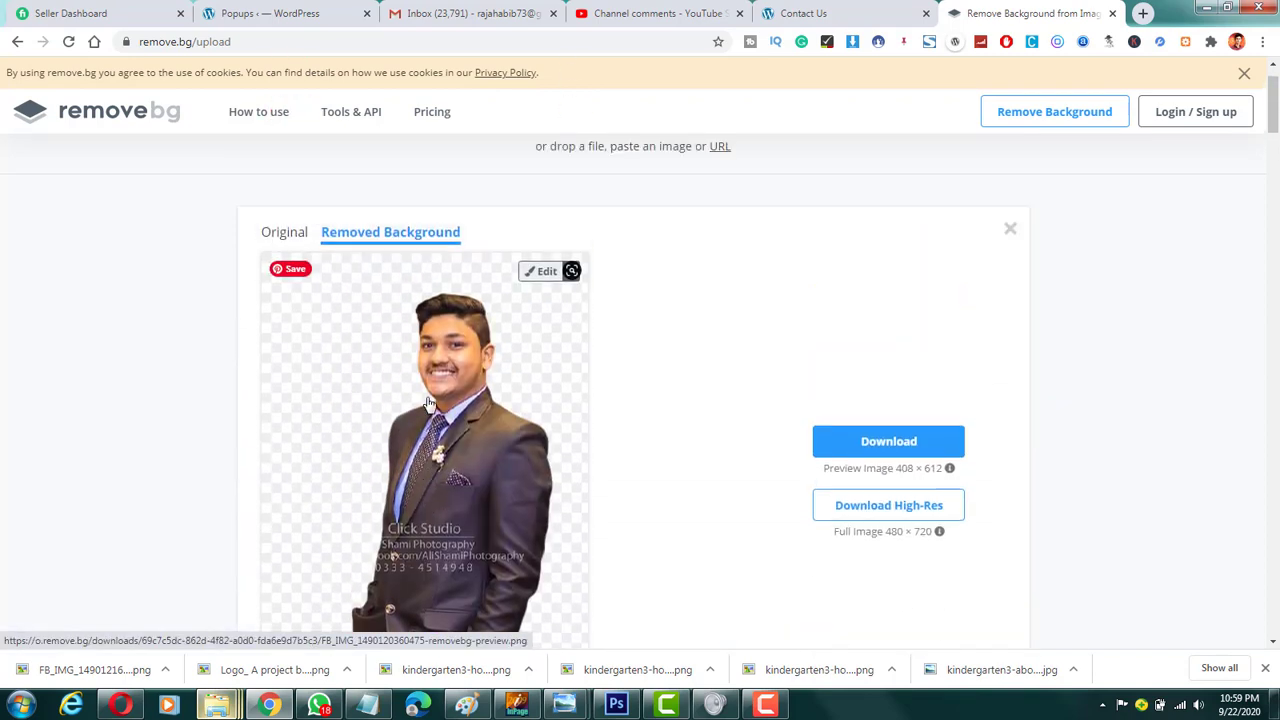
pyautogui.scroll(1, 428, 403)
pyautogui.moveTo(216, 705)
pyautogui.click(95, 612)
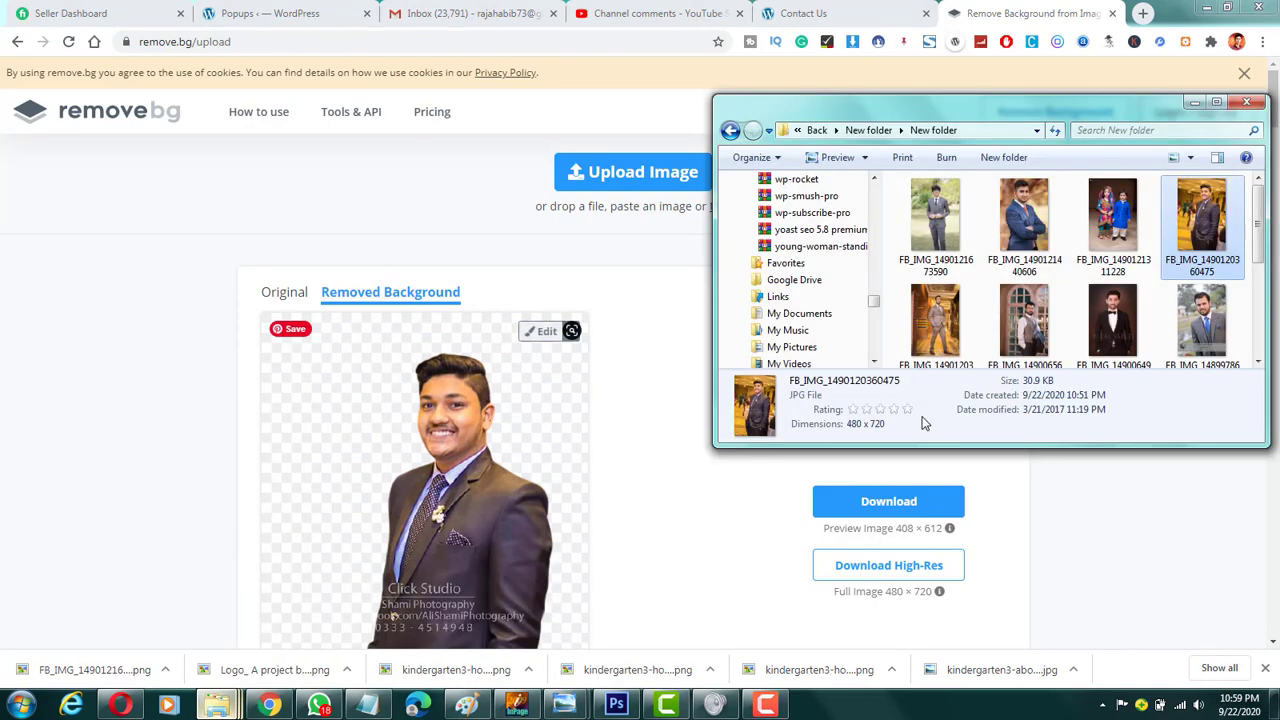
pyautogui.moveTo(940, 318); pyautogui.dragTo(305, 349)
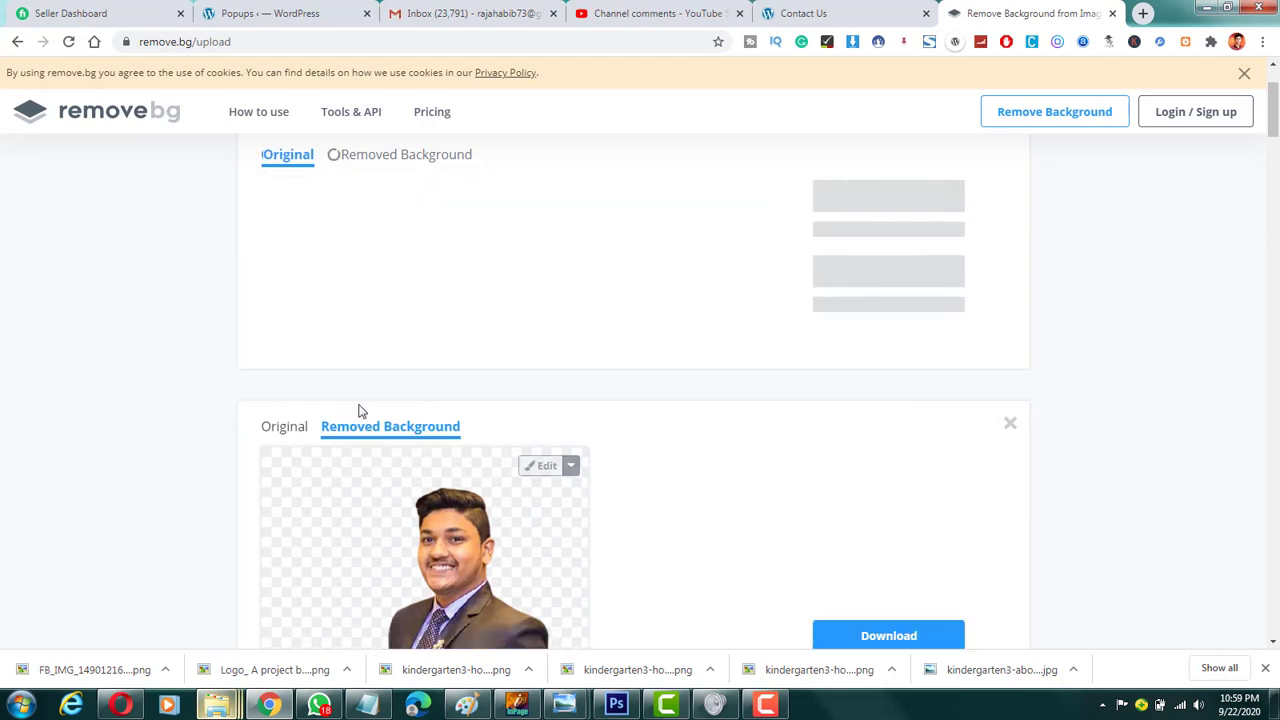
pyautogui.scroll(-1, 717, 413)
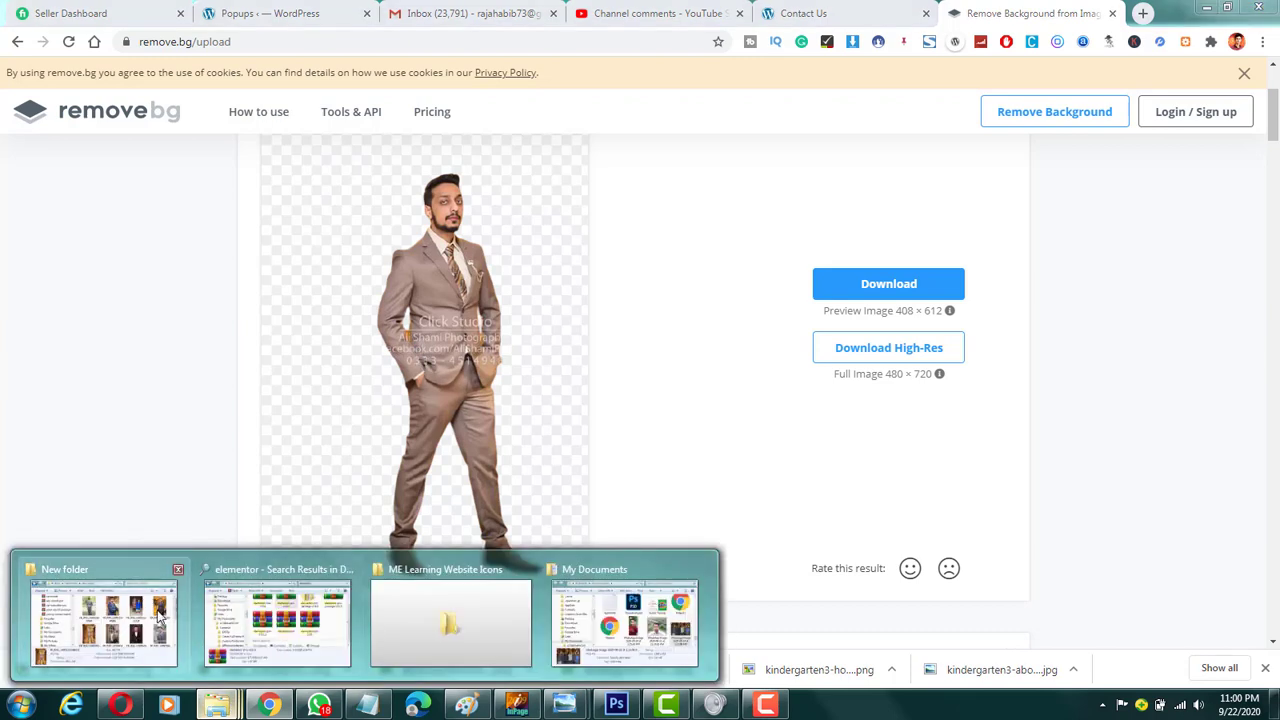
pyautogui.click(100, 615)
pyautogui.moveTo(1028, 310); pyautogui.dragTo(283, 418)
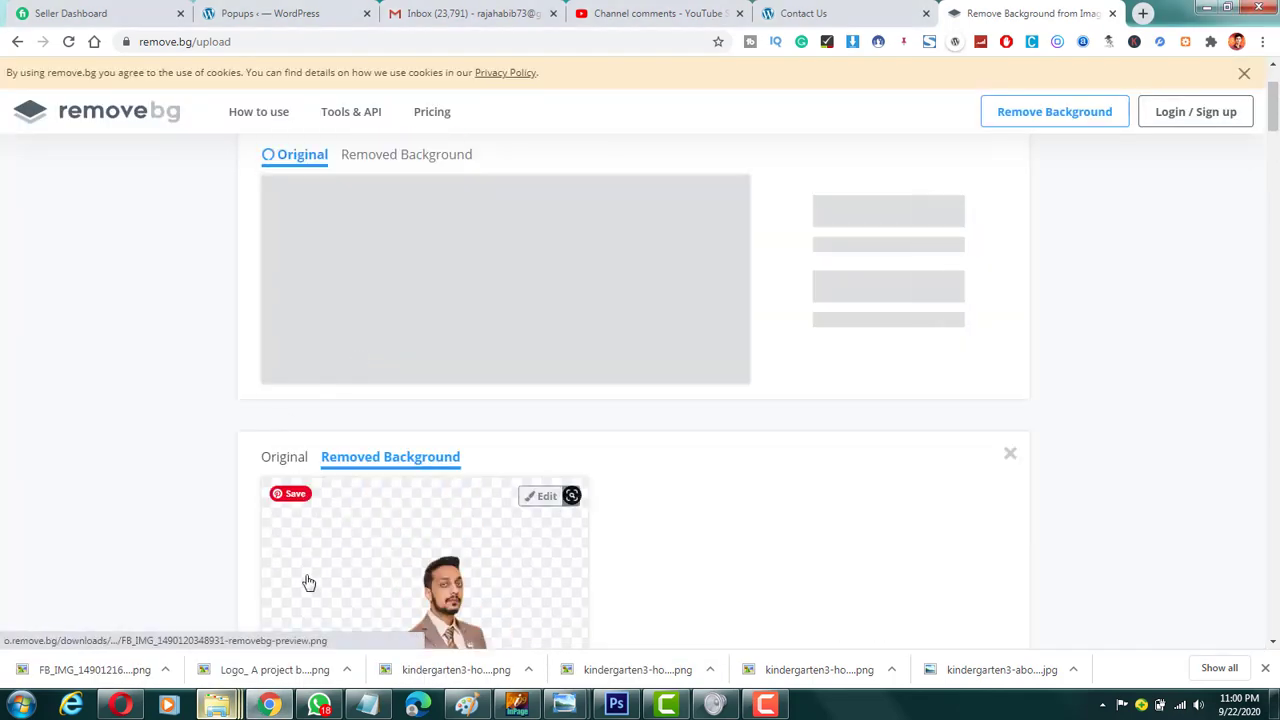
pyautogui.scroll(-2, 206, 540)
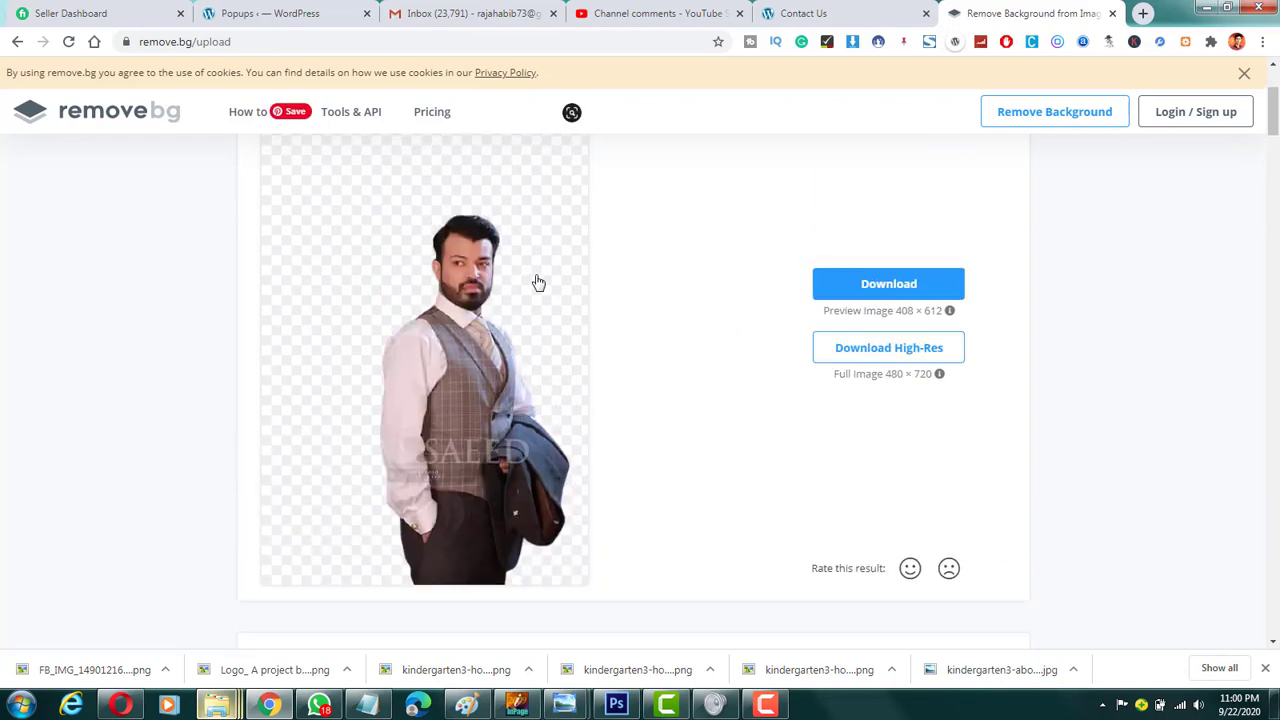
pyautogui.moveTo(216, 705)
pyautogui.click(160, 616)
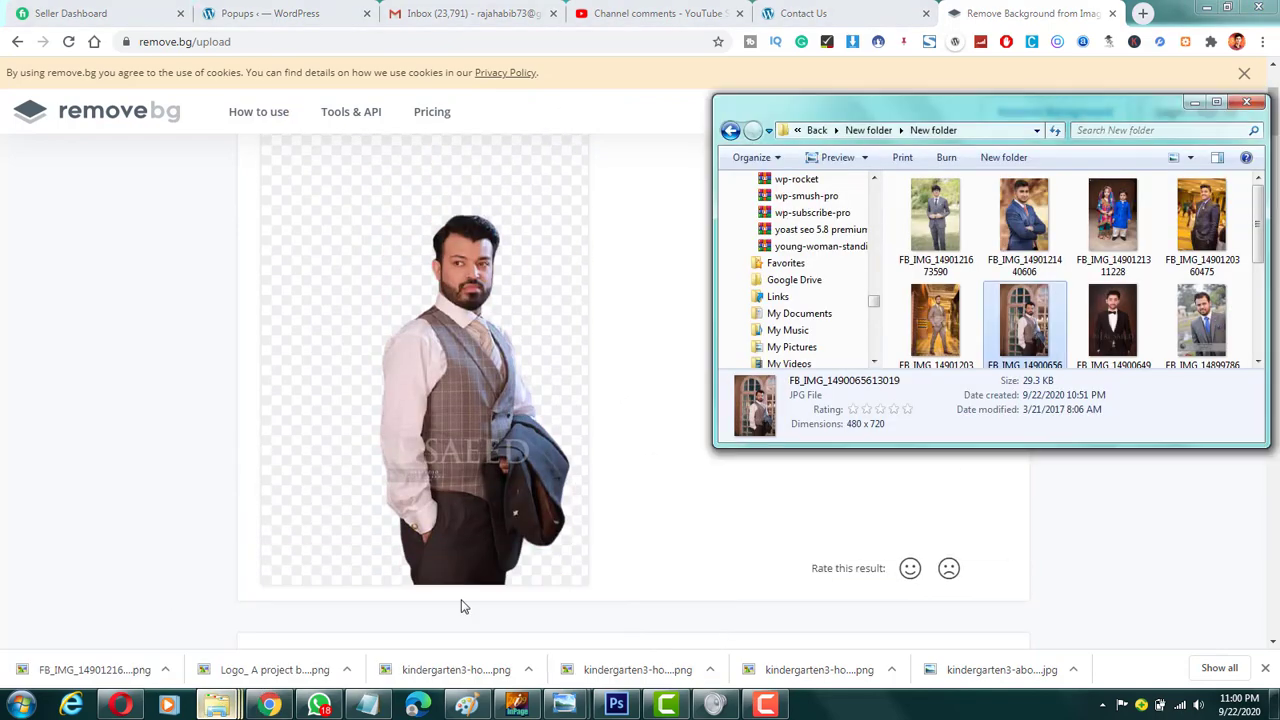
pyautogui.moveTo(1133, 325); pyautogui.dragTo(478, 356)
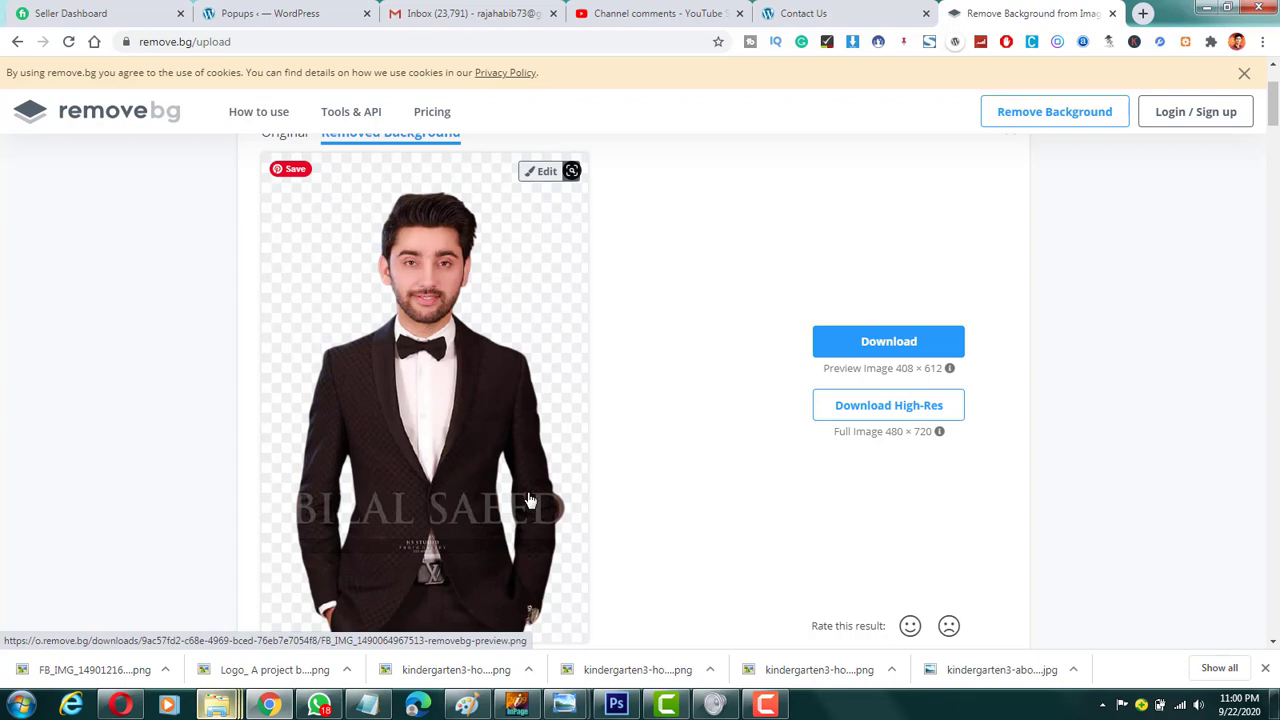
pyautogui.scroll(-1, 545, 533)
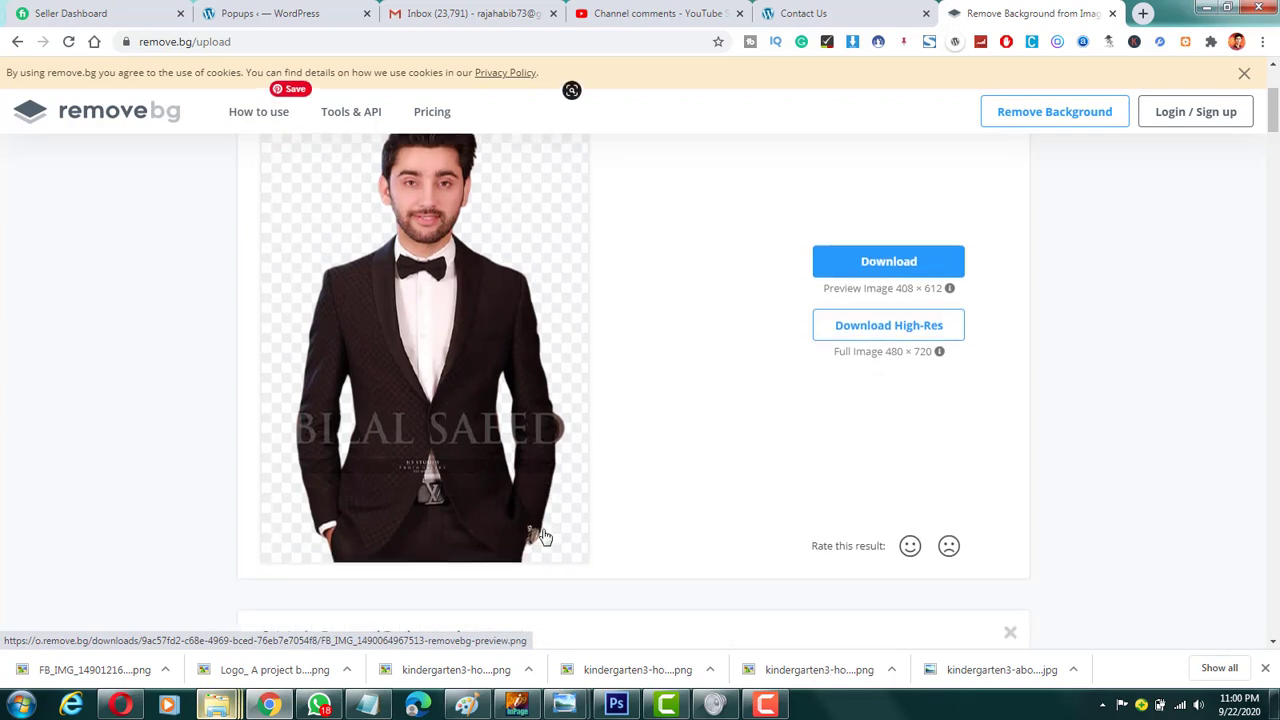
pyautogui.scroll(-1, 542, 535)
pyautogui.scroll(2, 543, 535)
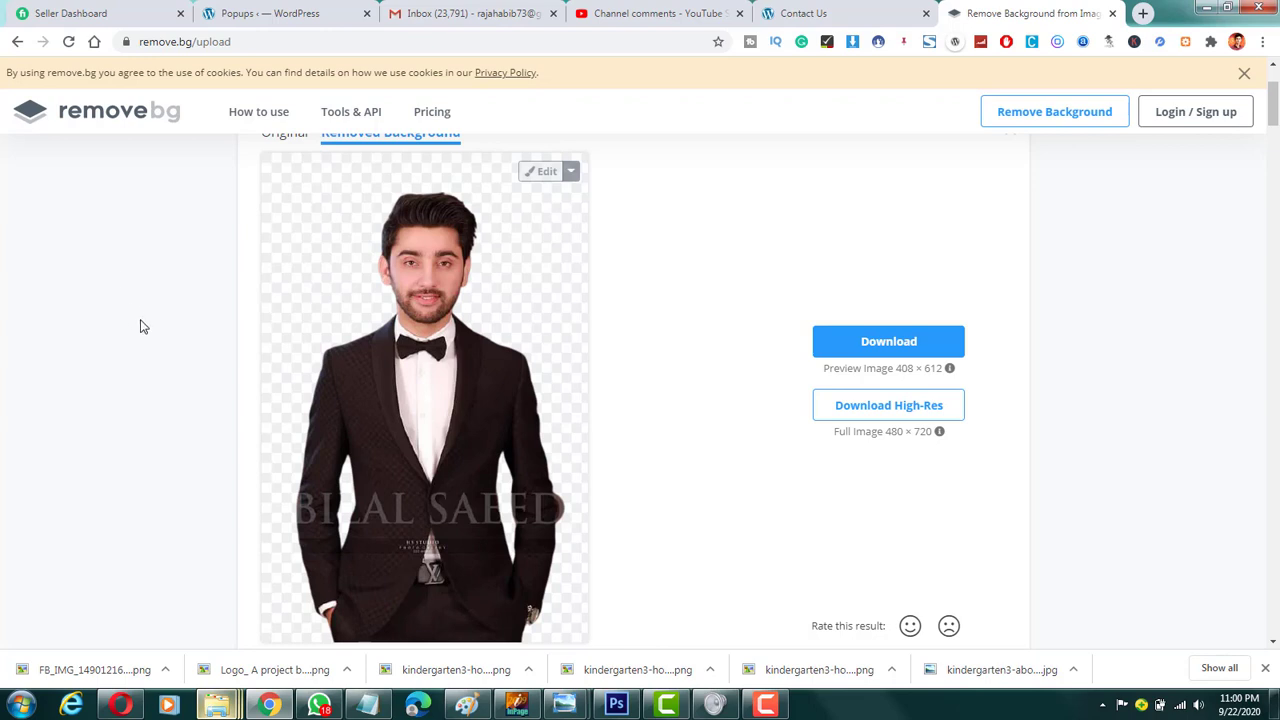
pyautogui.moveTo(216, 705)
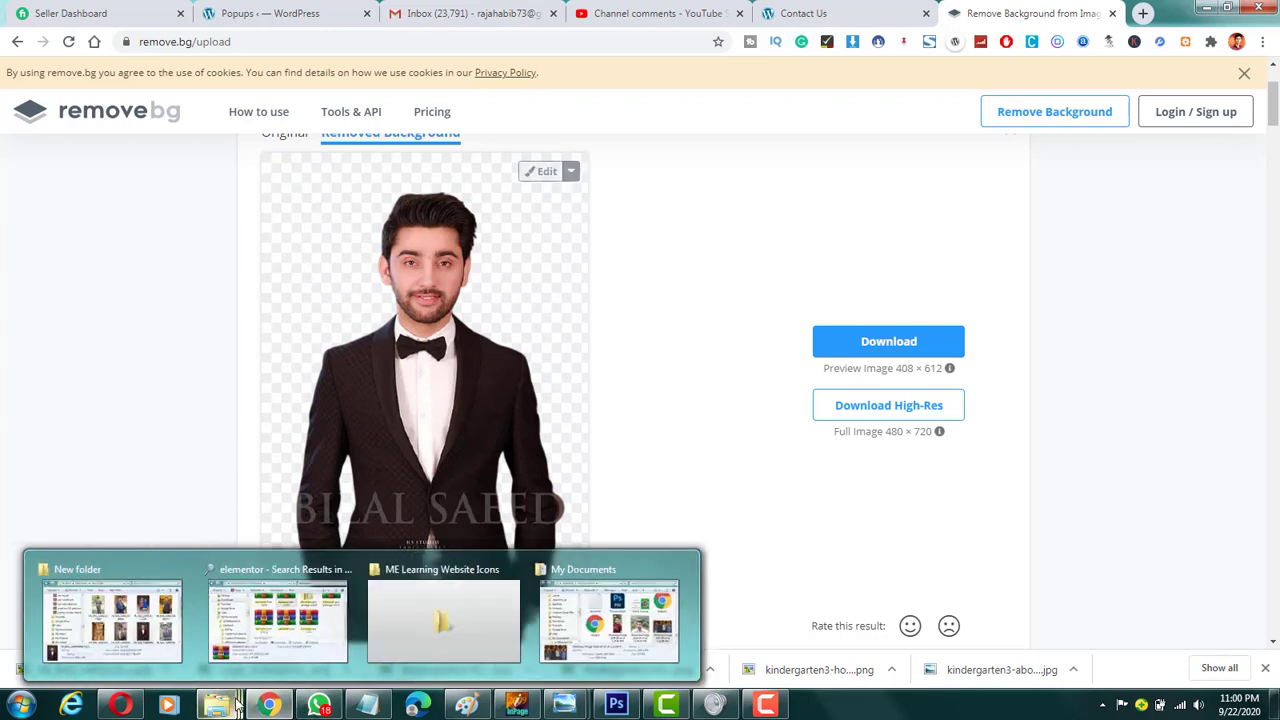
pyautogui.click(150, 625)
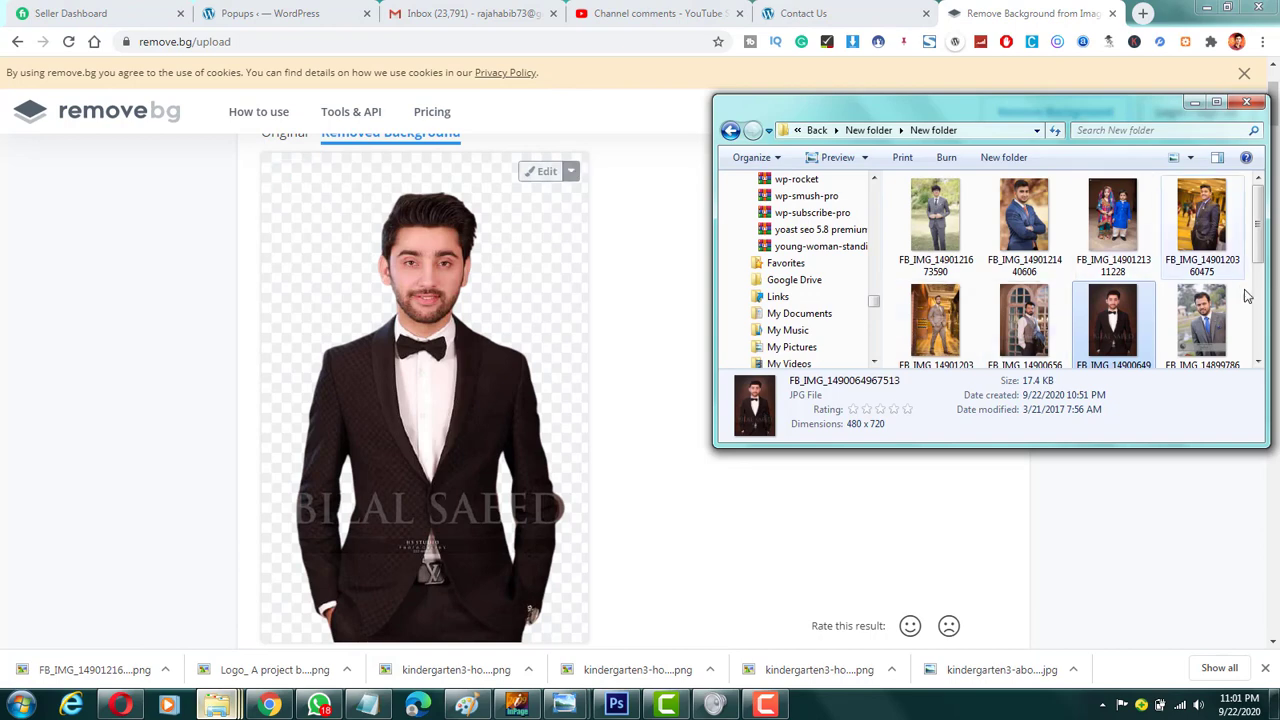
pyautogui.click(1197, 330)
pyautogui.moveTo(1197, 330); pyautogui.dragTo(480, 357)
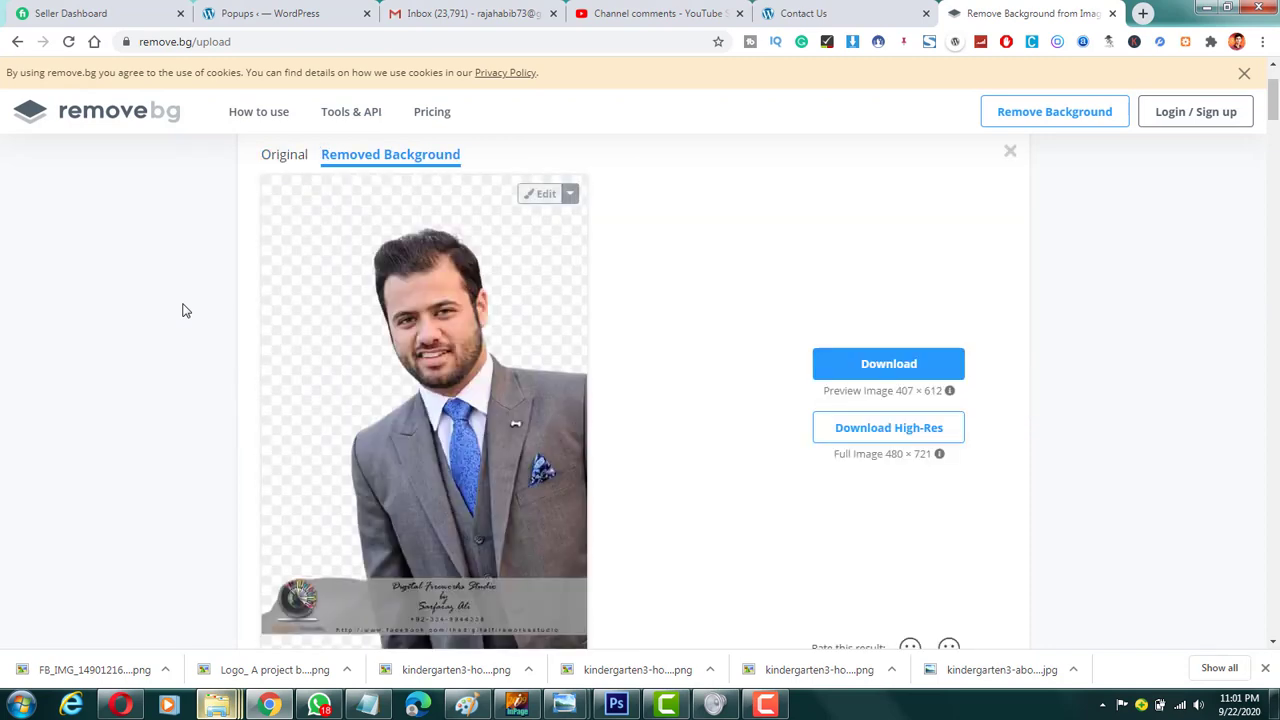
pyautogui.scroll(-1, 182, 310)
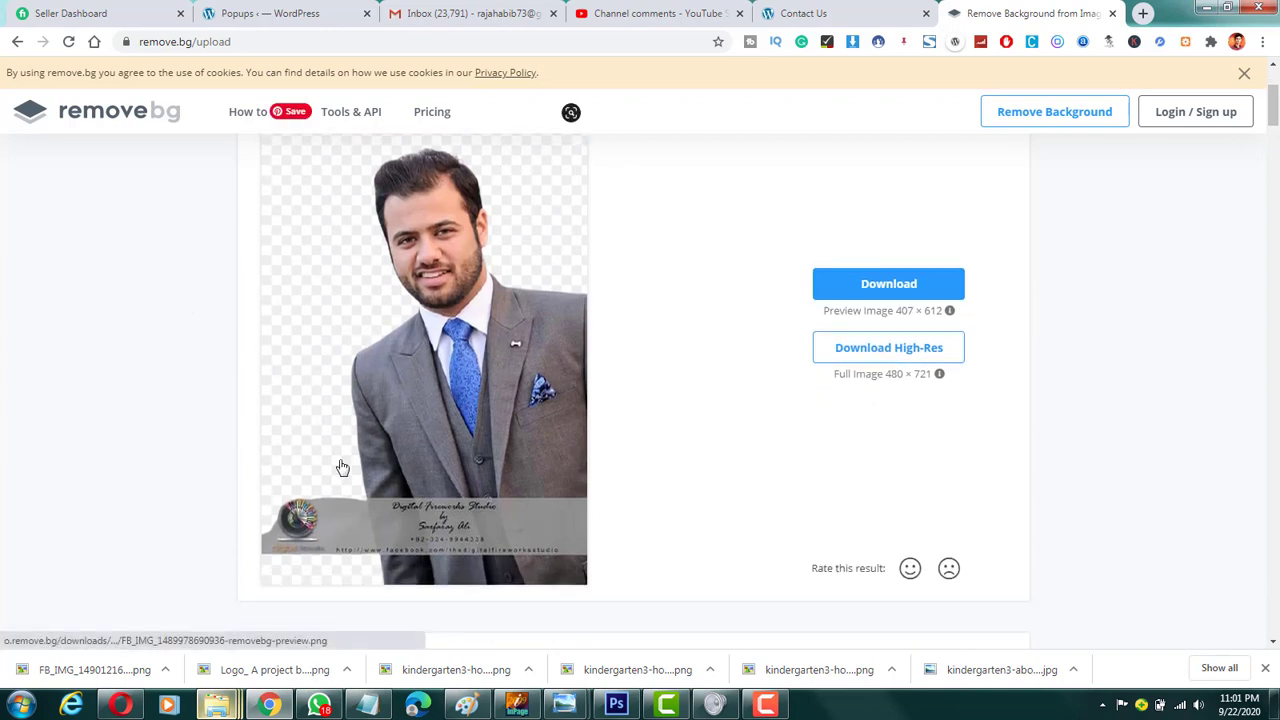
pyautogui.scroll(-1, 345, 465)
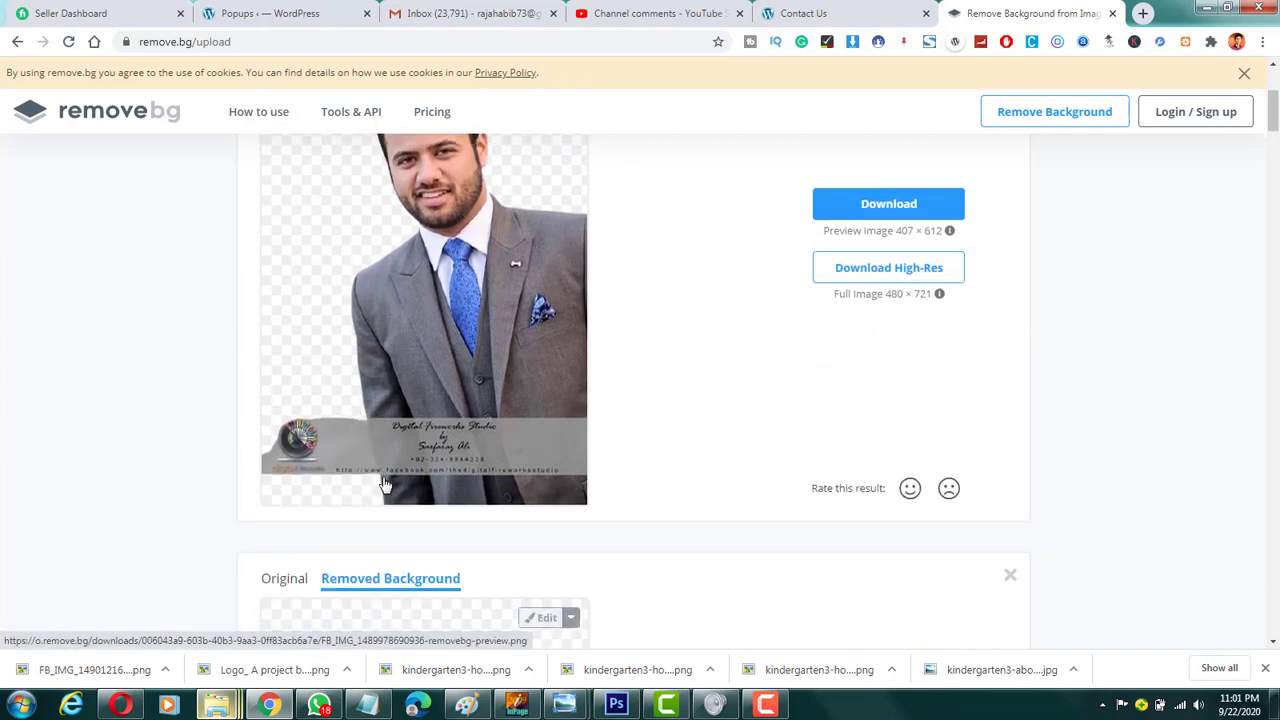
pyautogui.scroll(1, 378, 445)
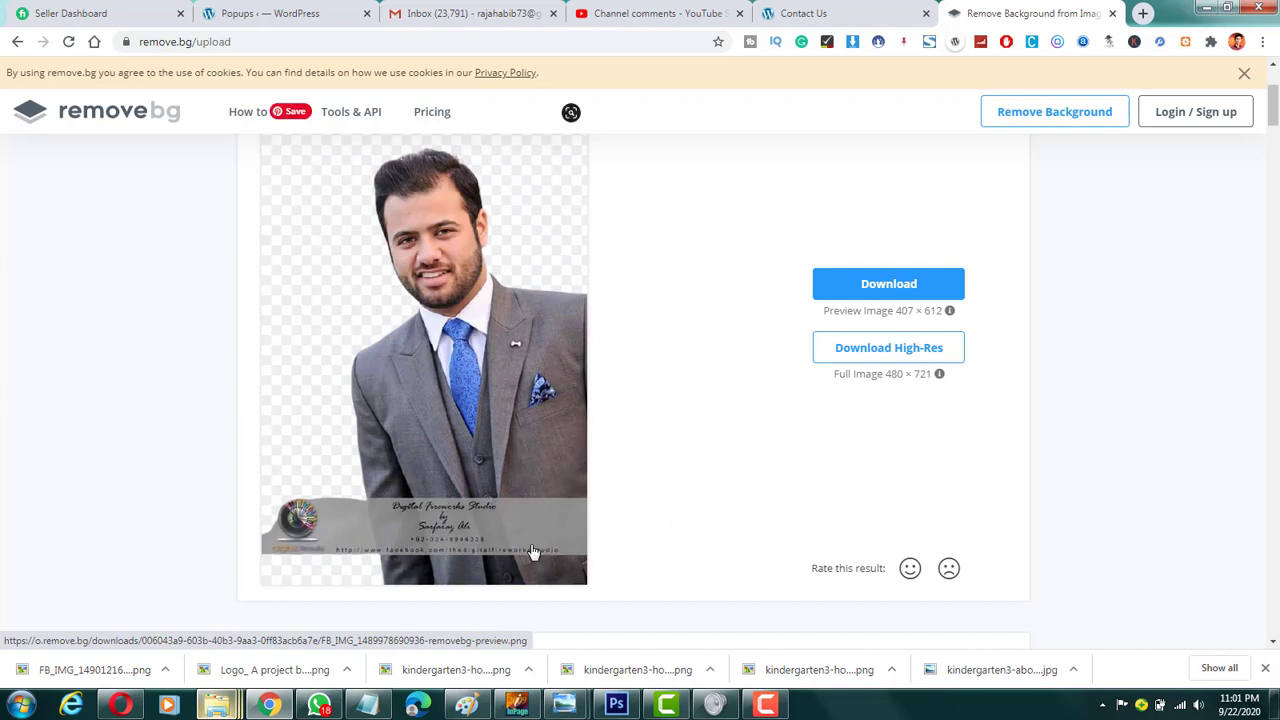
pyautogui.moveTo(213, 708)
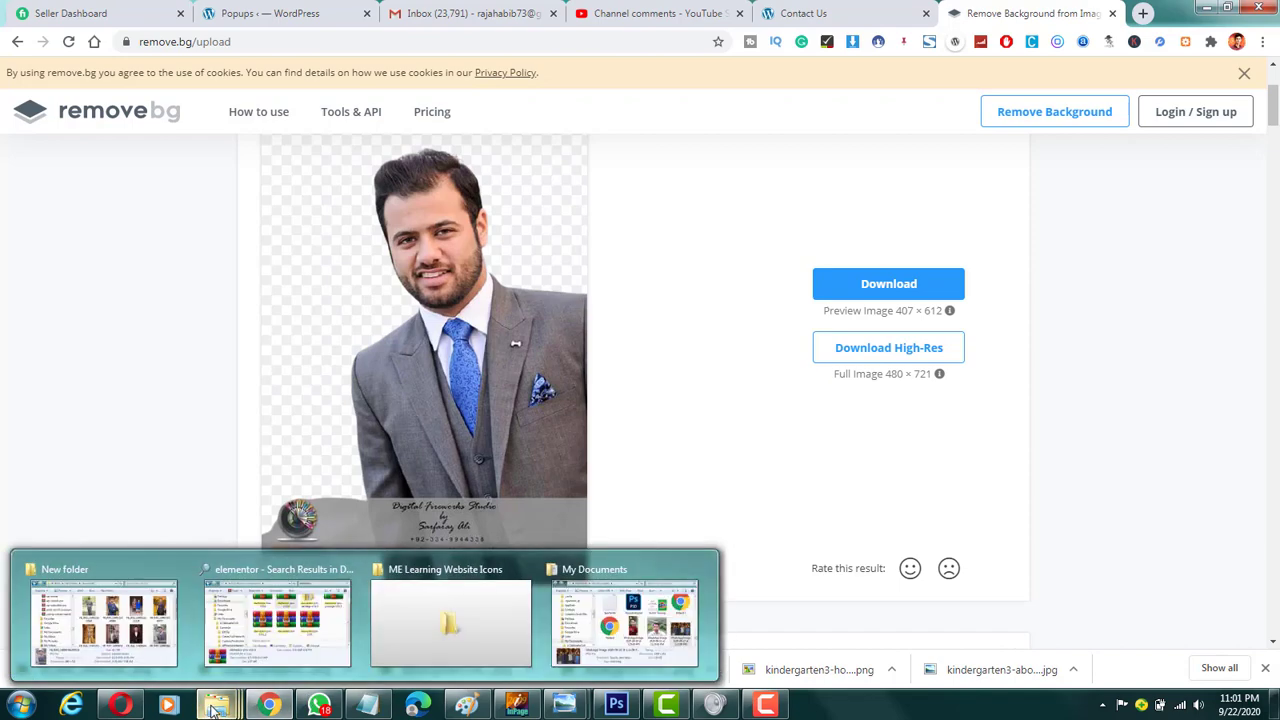
pyautogui.click(89, 634)
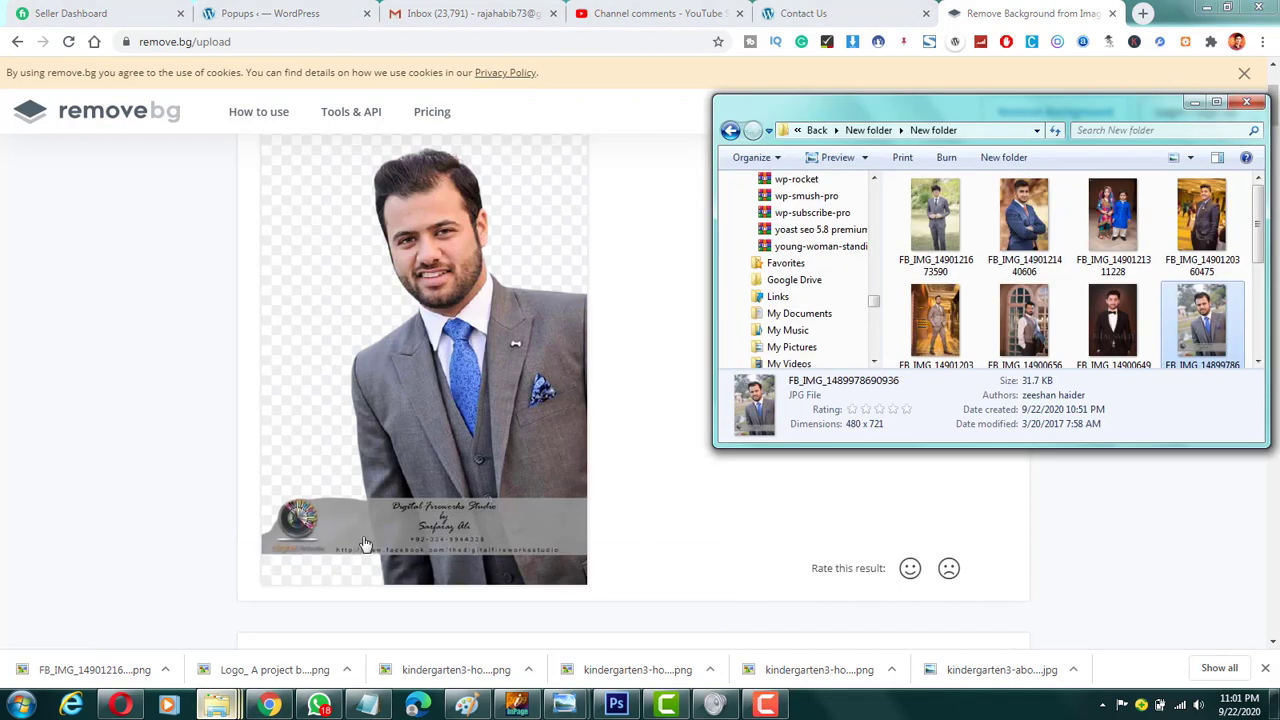
pyautogui.scroll(-5, 1187, 272)
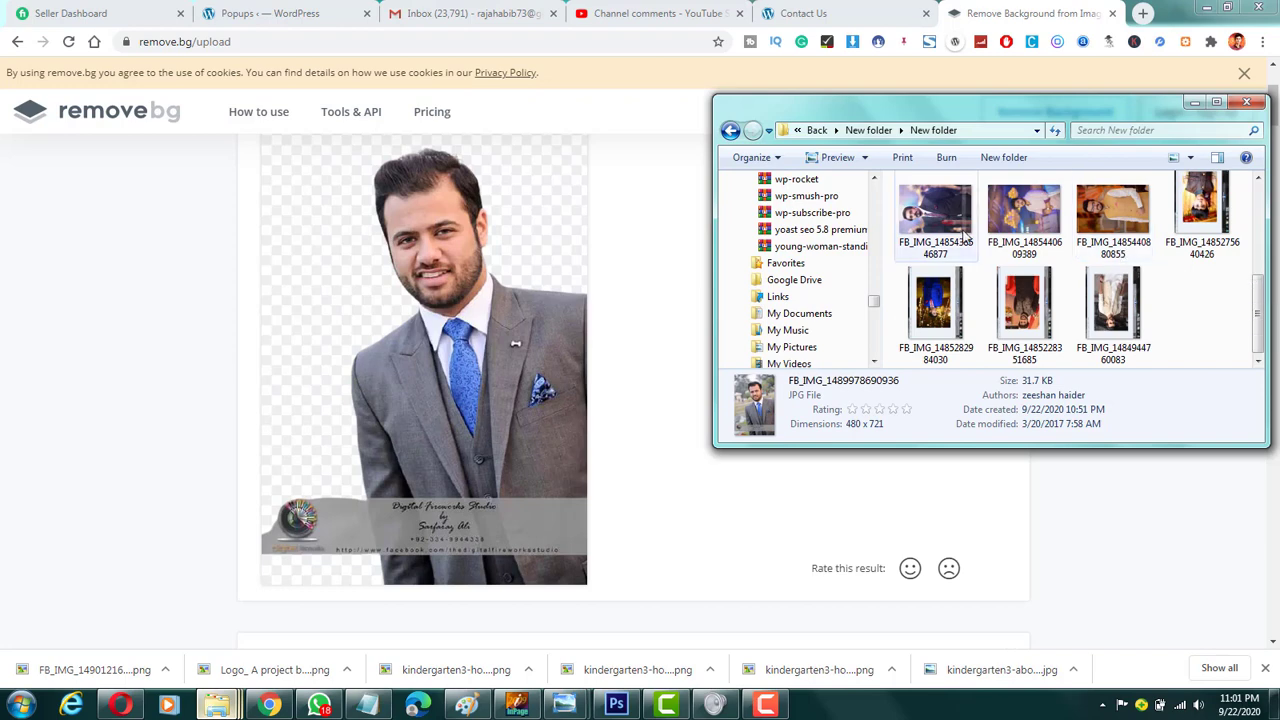
pyautogui.moveTo(965, 232); pyautogui.dragTo(474, 330)
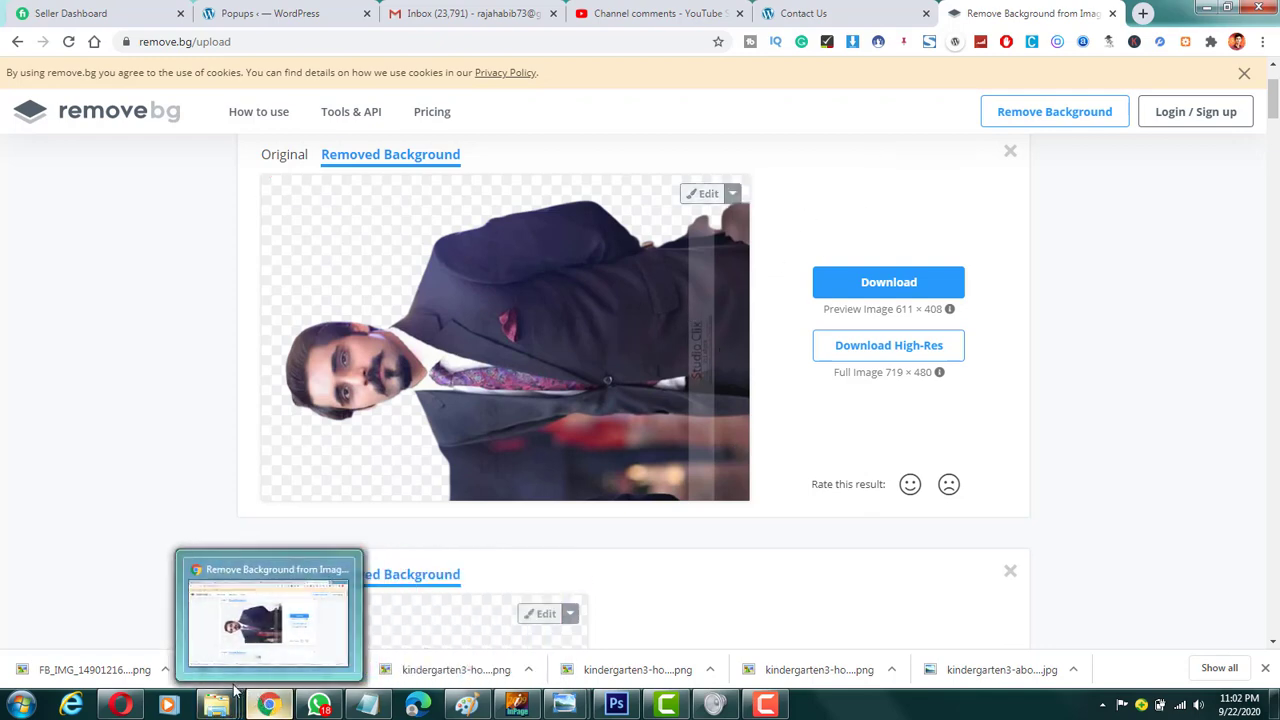
pyautogui.moveTo(229, 705)
pyautogui.click(168, 600)
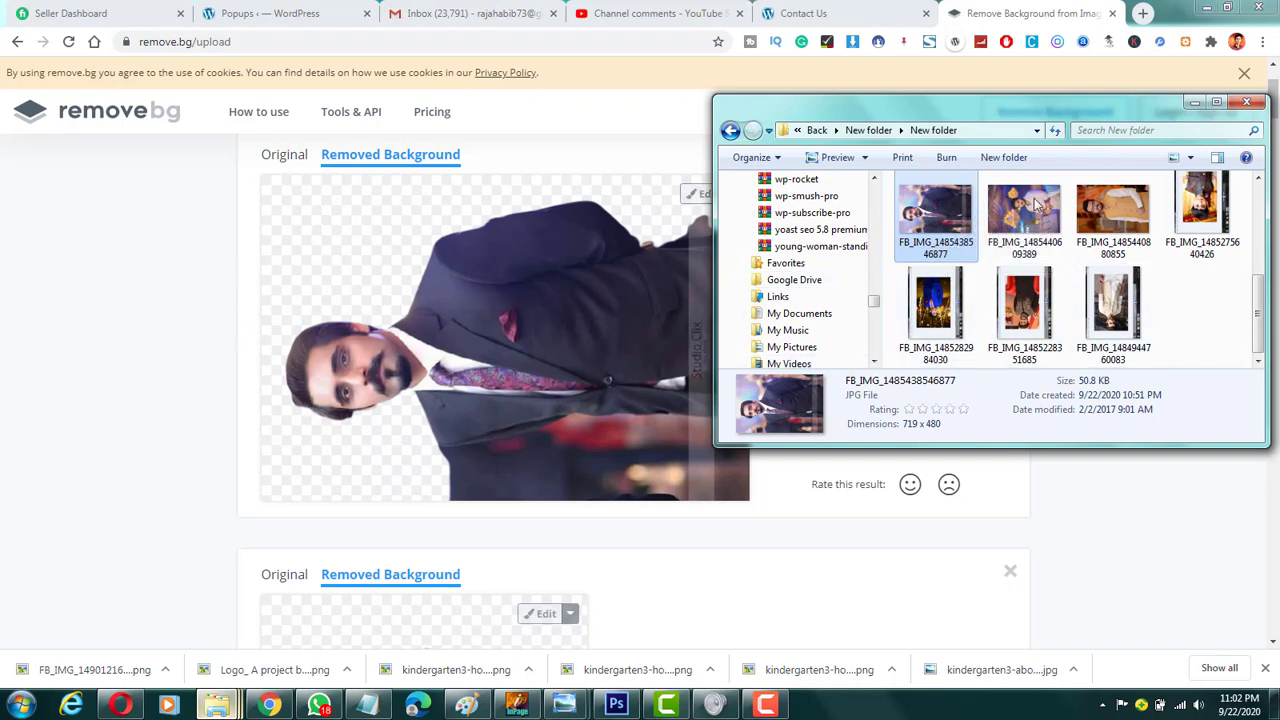
pyautogui.moveTo(1025, 208); pyautogui.dragTo(528, 312)
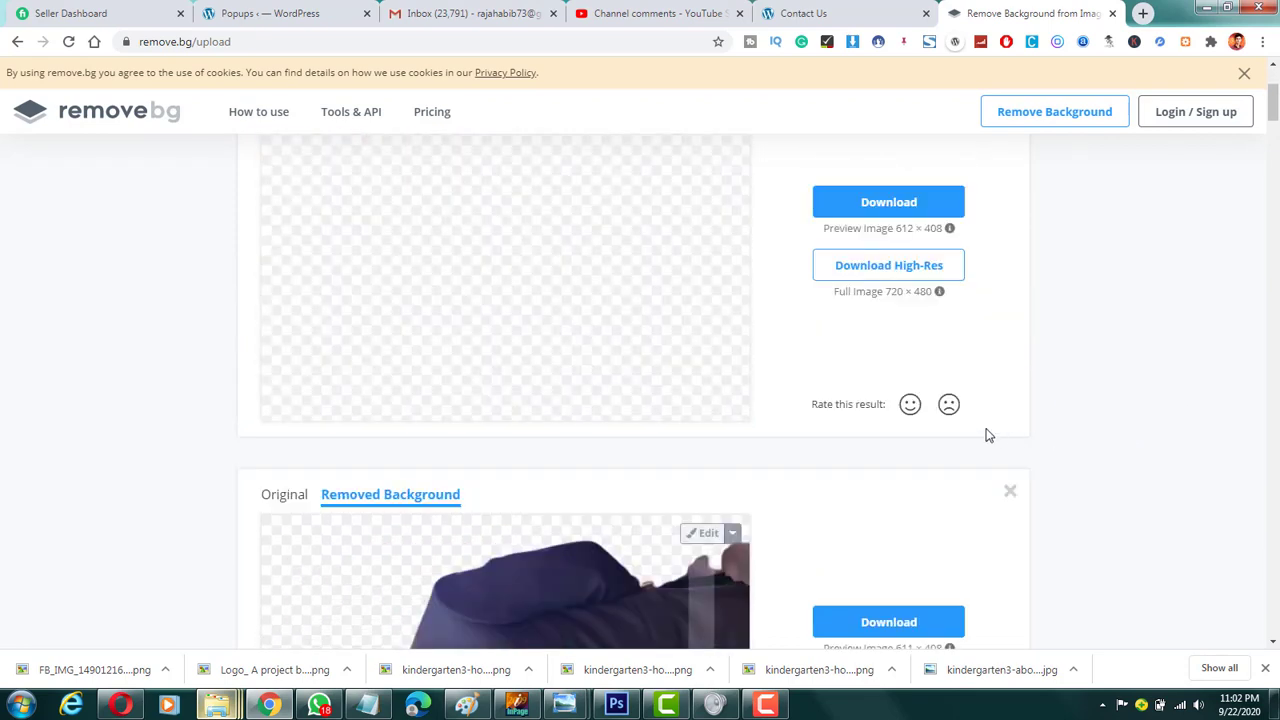
pyautogui.scroll(2, 566, 435)
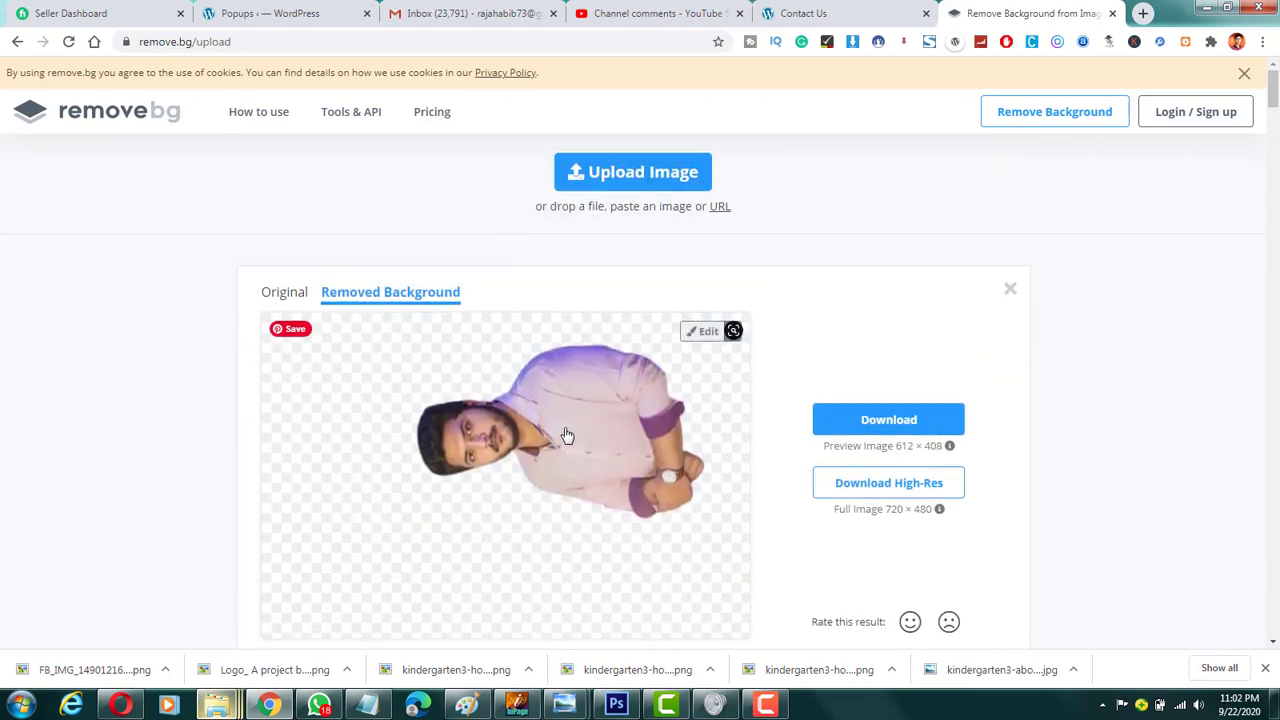
pyautogui.scroll(-1, 686, 497)
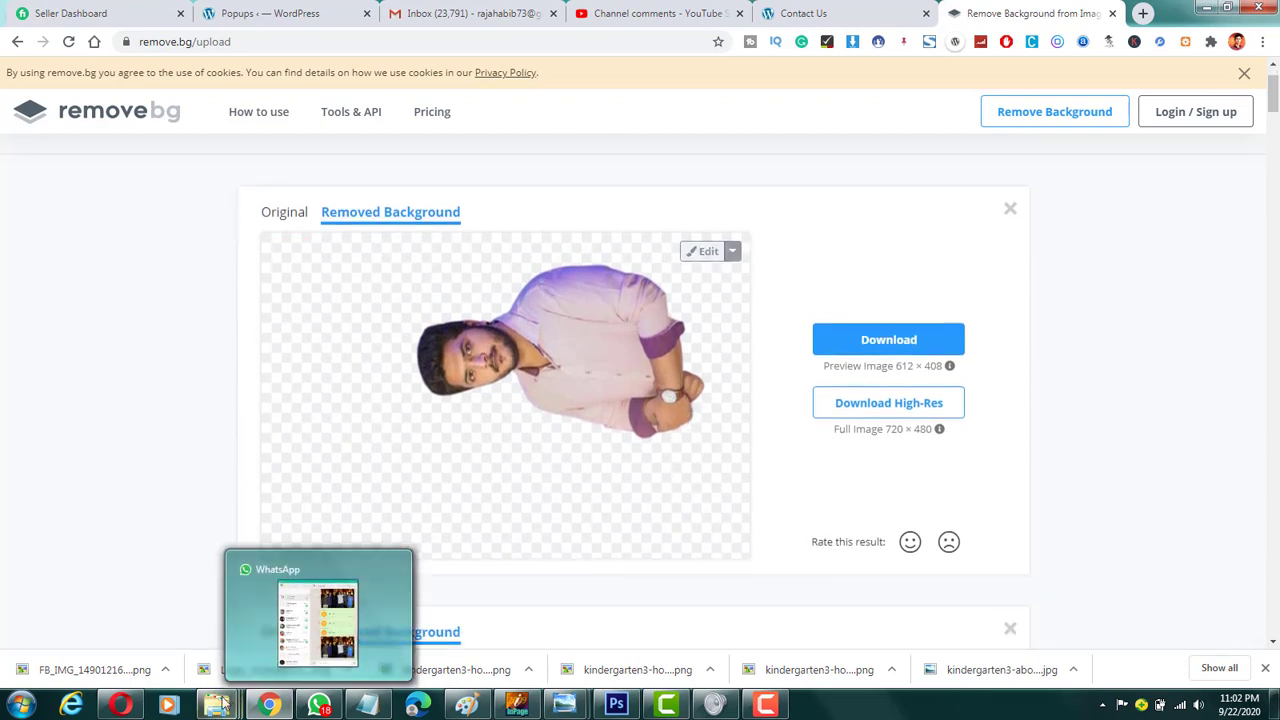
# Step: Look over the remaining photos in the "New folder" window and review the two sideways cutouts on the results page
pyautogui.moveTo(220, 705)
pyautogui.click(138, 615)
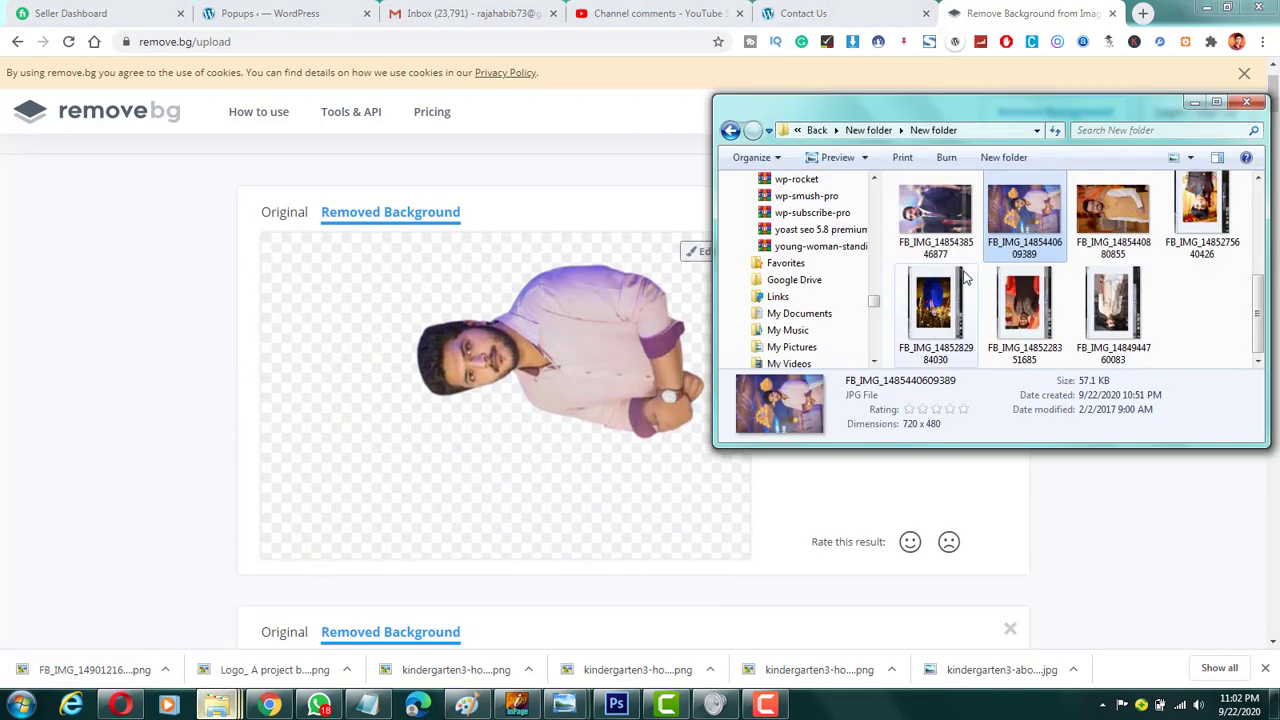
pyautogui.click(154, 428)
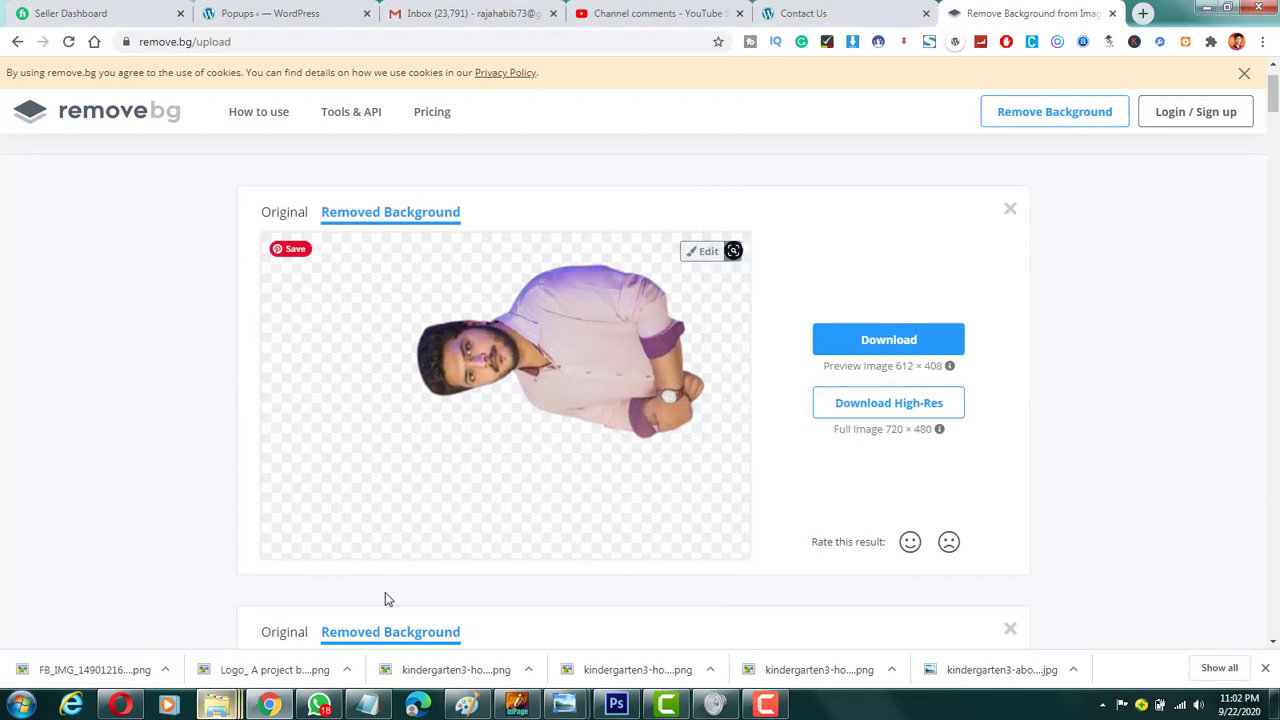
pyautogui.scroll(-5, 462, 470)
pyautogui.scroll(5, 472, 463)
pyautogui.scroll(-6, 474, 463)
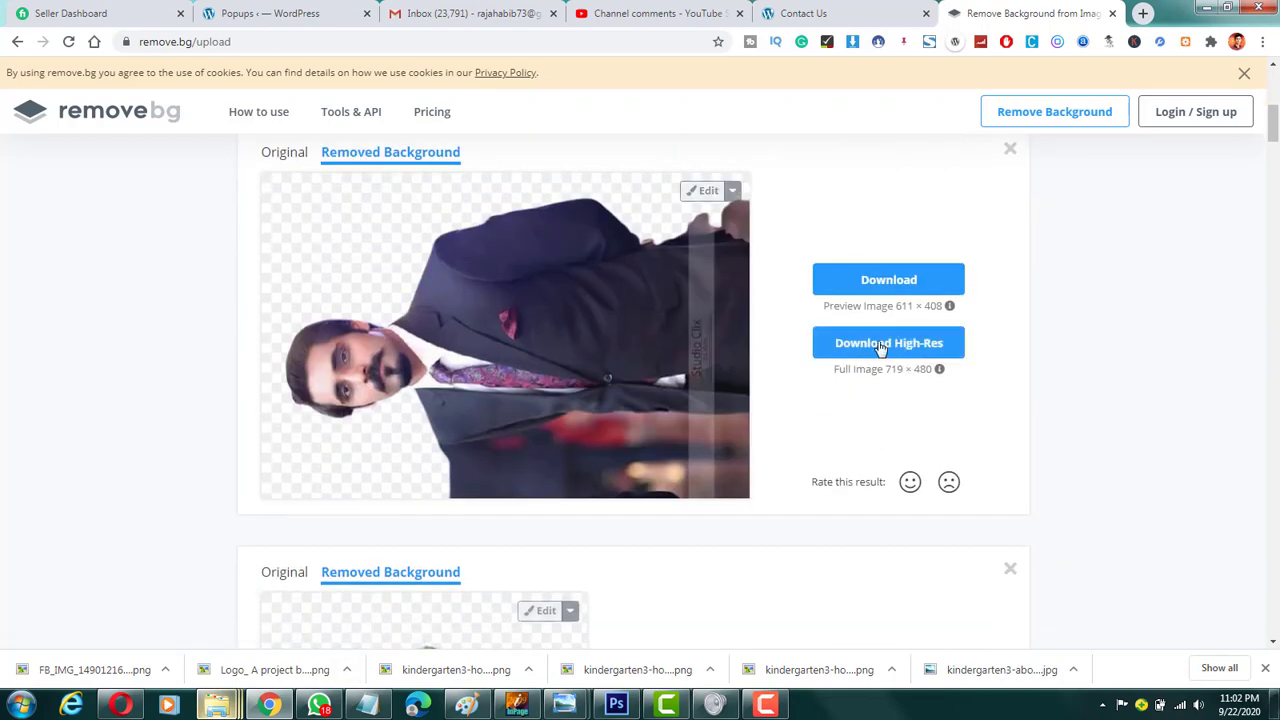
# Step: Open the sideways dark-suit cutout for editing and apply the Golden Gate Bridge photo as its background
pyautogui.click(704, 190)
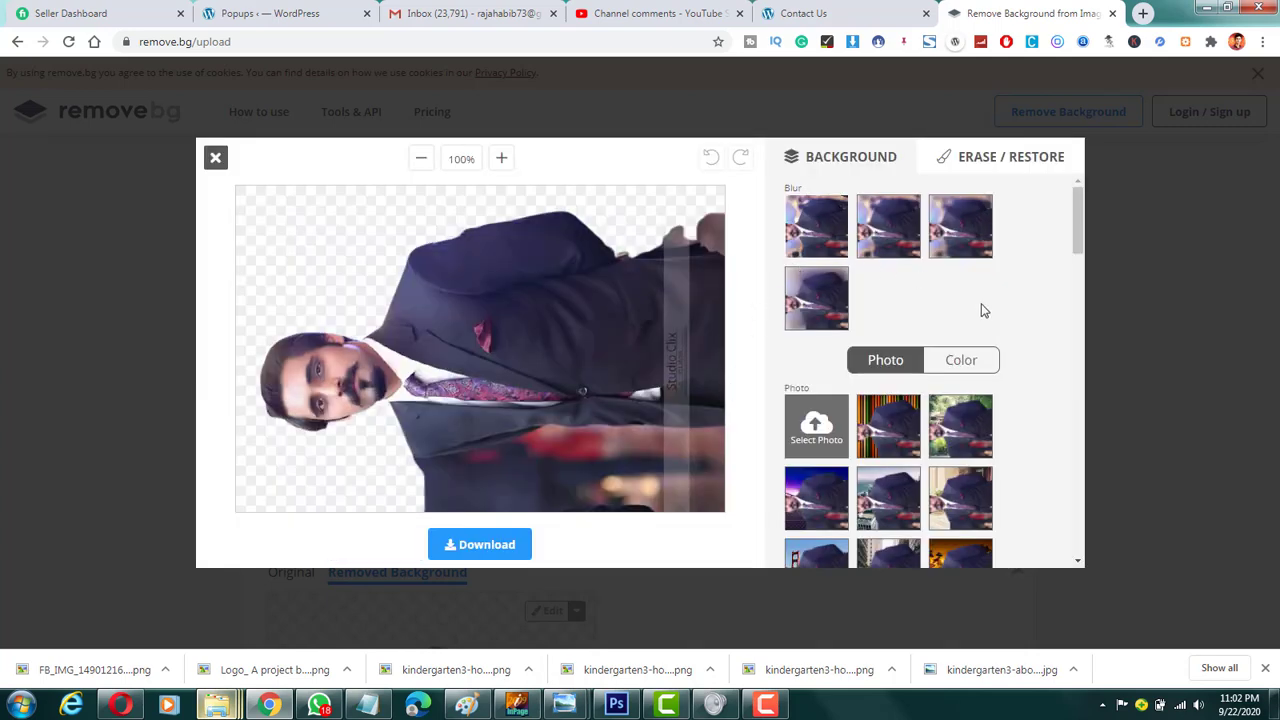
pyautogui.scroll(-1, 826, 318)
pyautogui.scroll(-2, 958, 326)
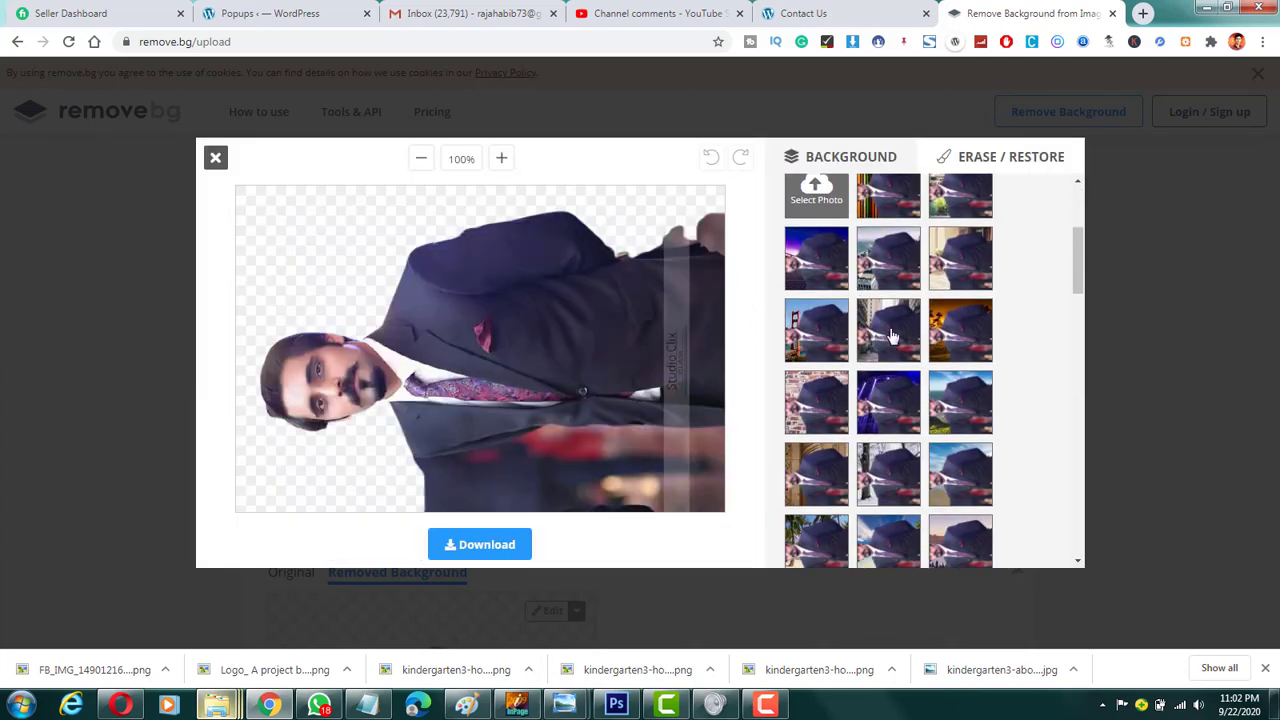
pyautogui.scroll(1, 958, 328)
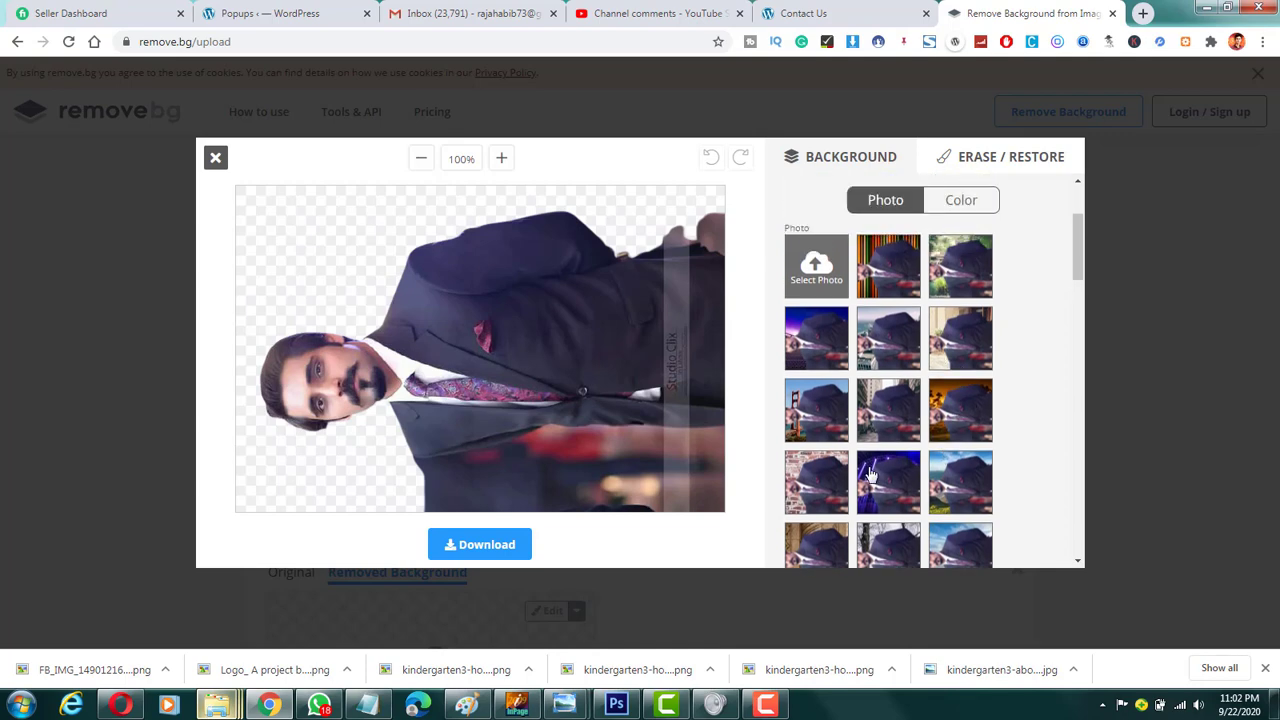
pyautogui.click(835, 420)
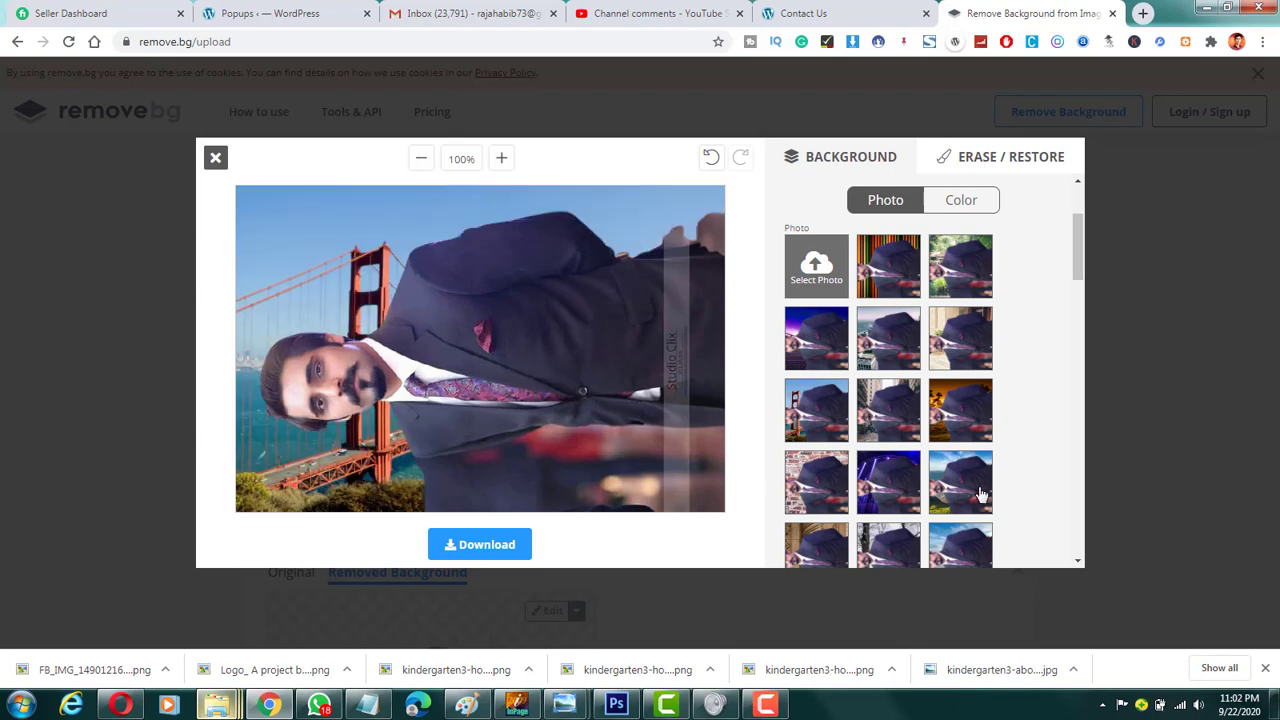
# Step: Try other preset photo backgrounds on the dark-suit cutout, settling on the orange sunset forest scene
pyautogui.click(882, 425)
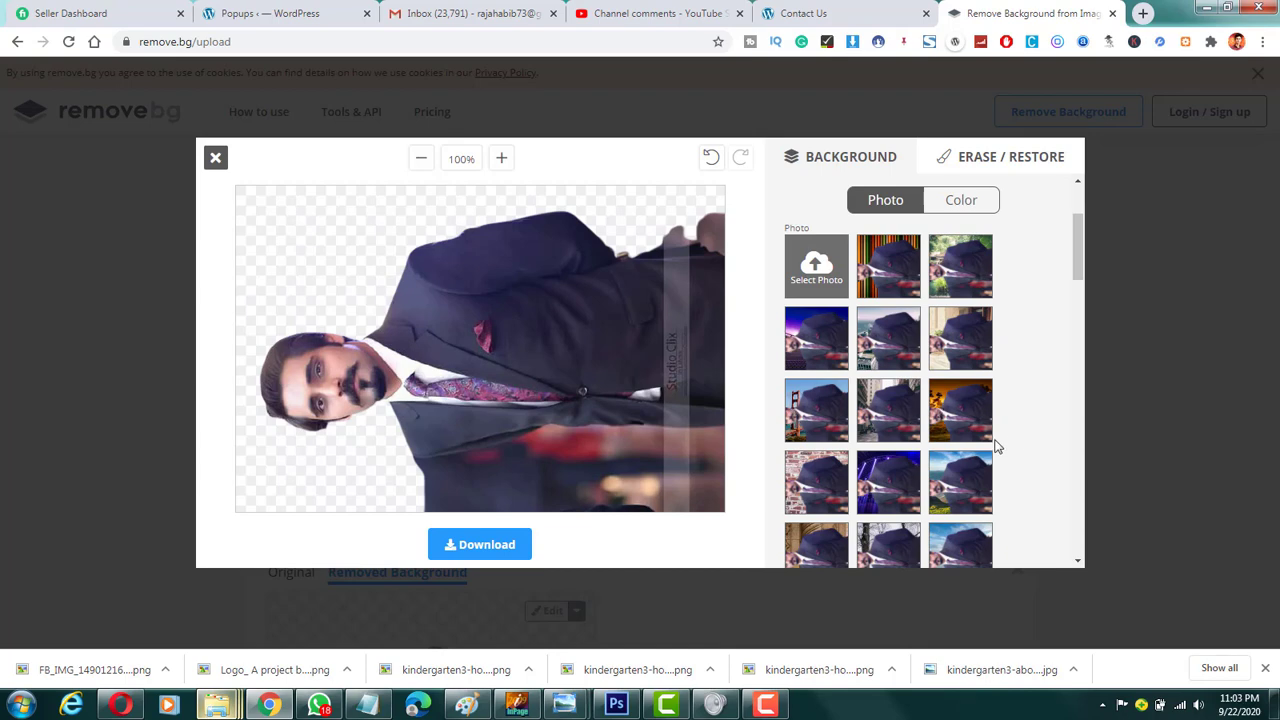
pyautogui.scroll(-3, 950, 448)
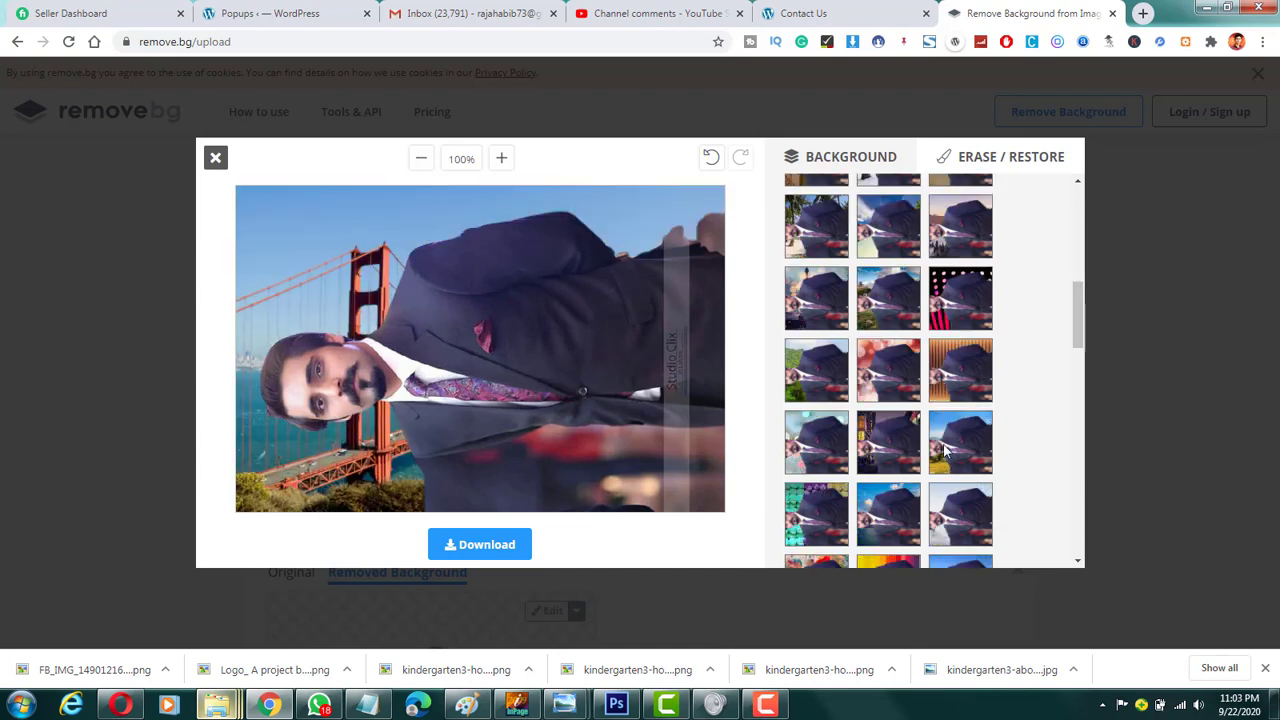
pyautogui.click(884, 511)
pyautogui.scroll(-3, 870, 480)
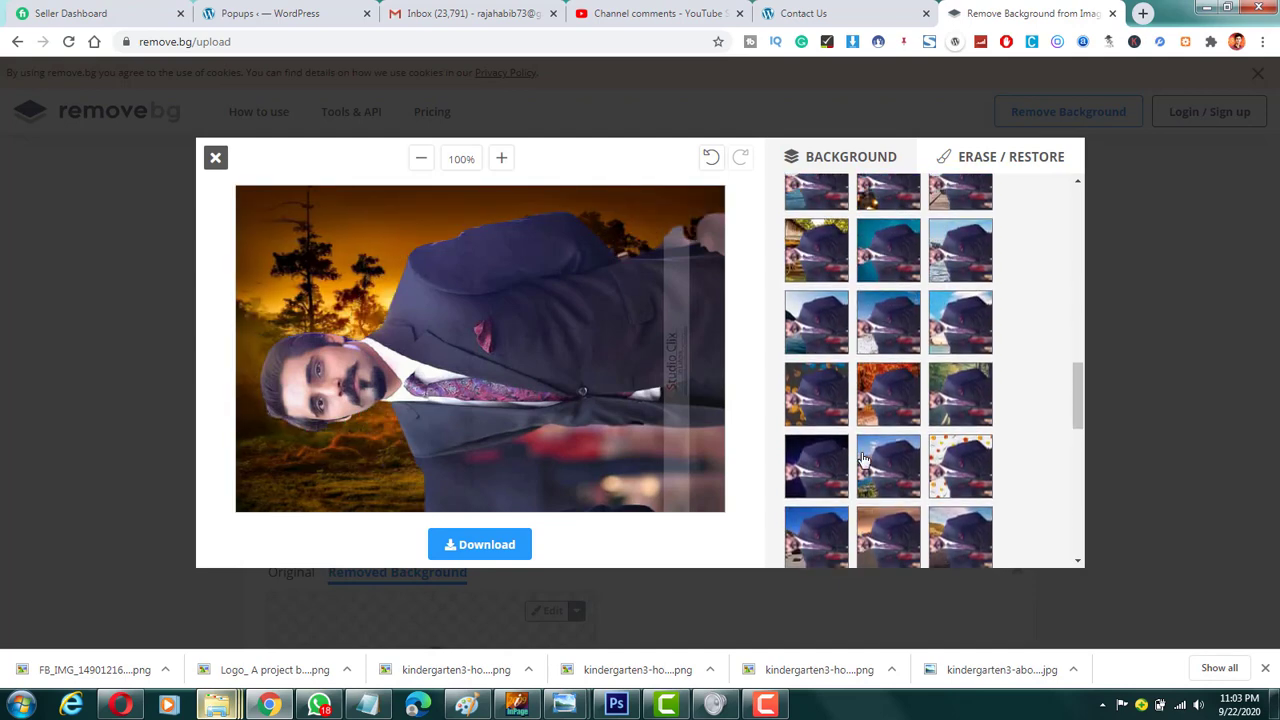
pyautogui.scroll(8, 864, 458)
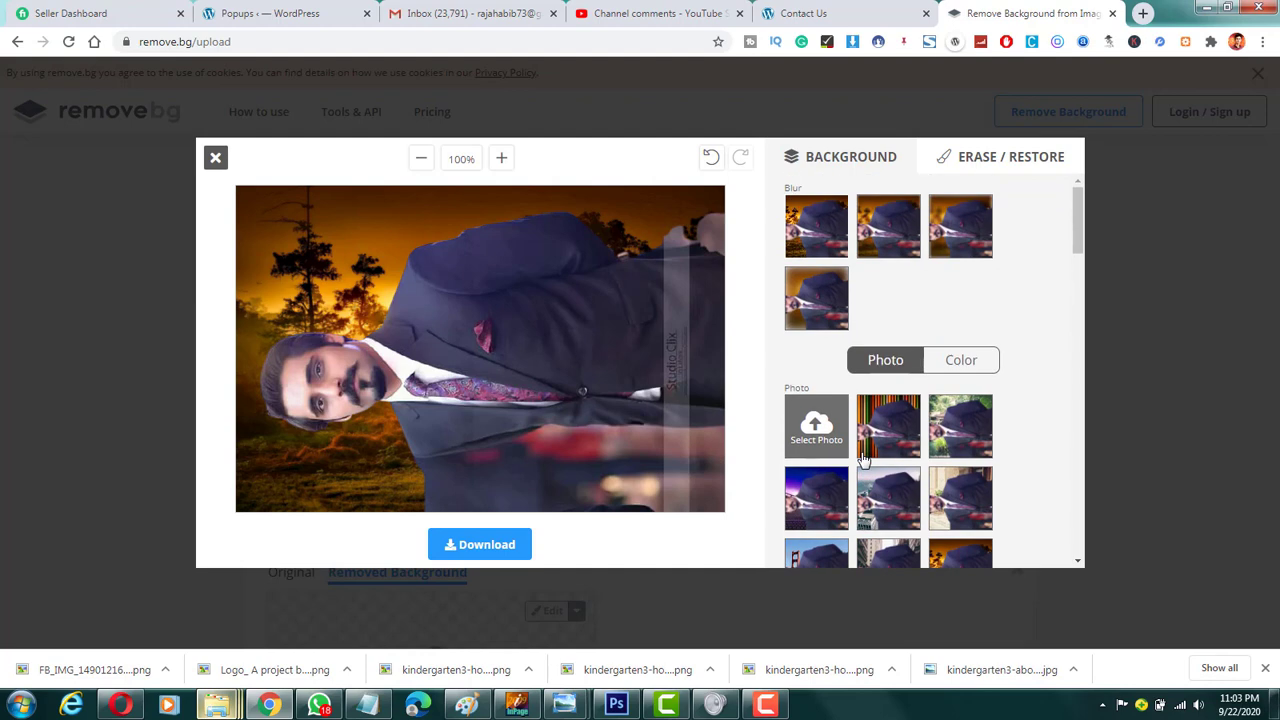
# Step: Erase the leftover blurred background alongside the jacket's open front and around the lower corner of the dark-suit cutout
pyautogui.click(996, 160)
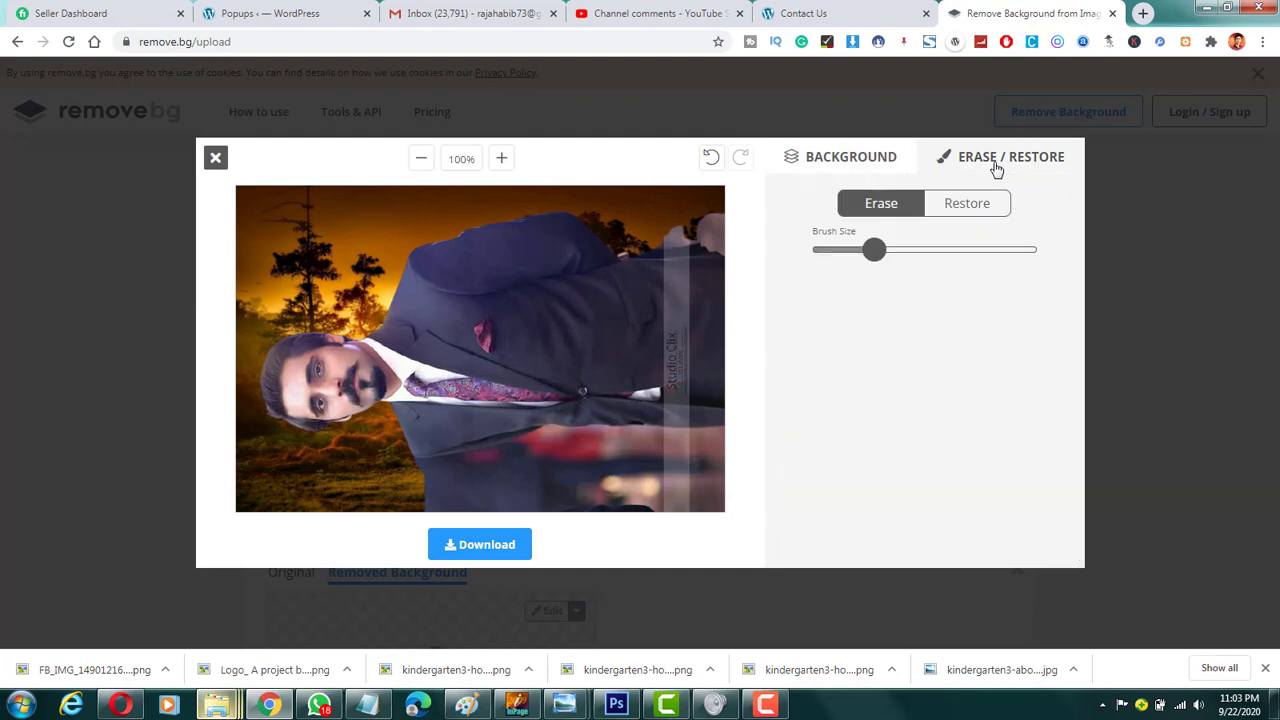
pyautogui.click(892, 160)
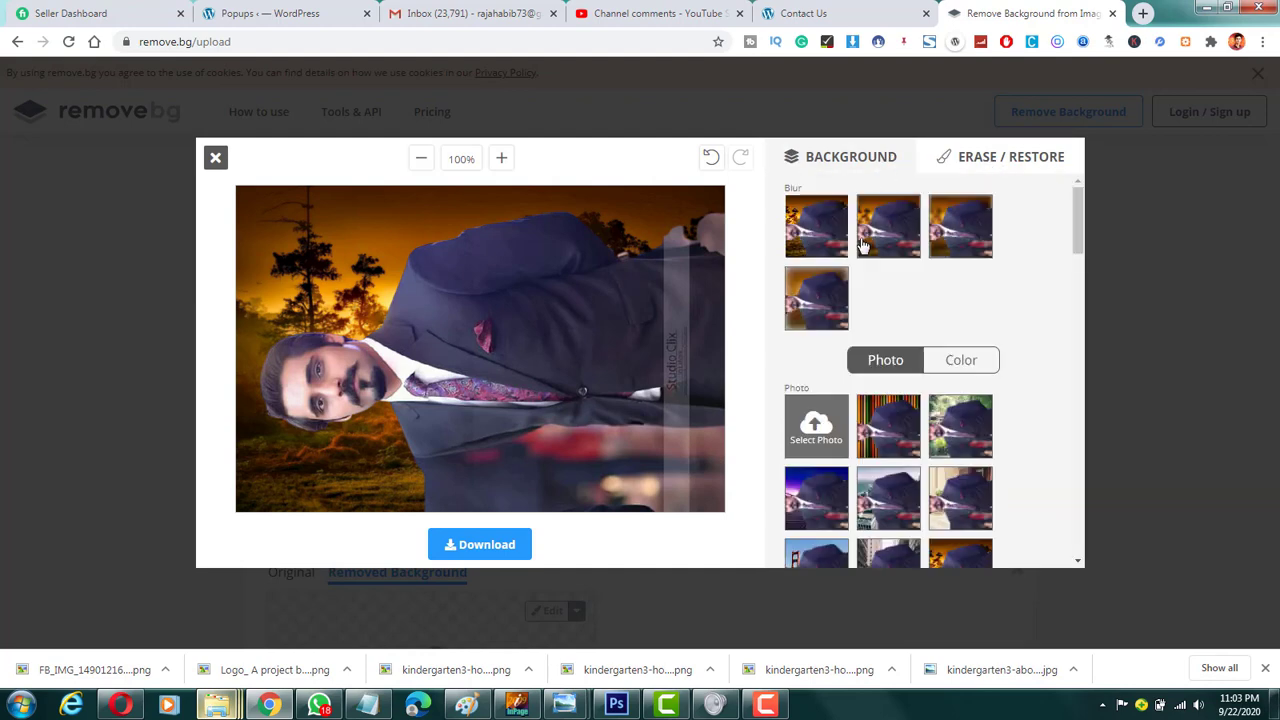
pyautogui.click(970, 160)
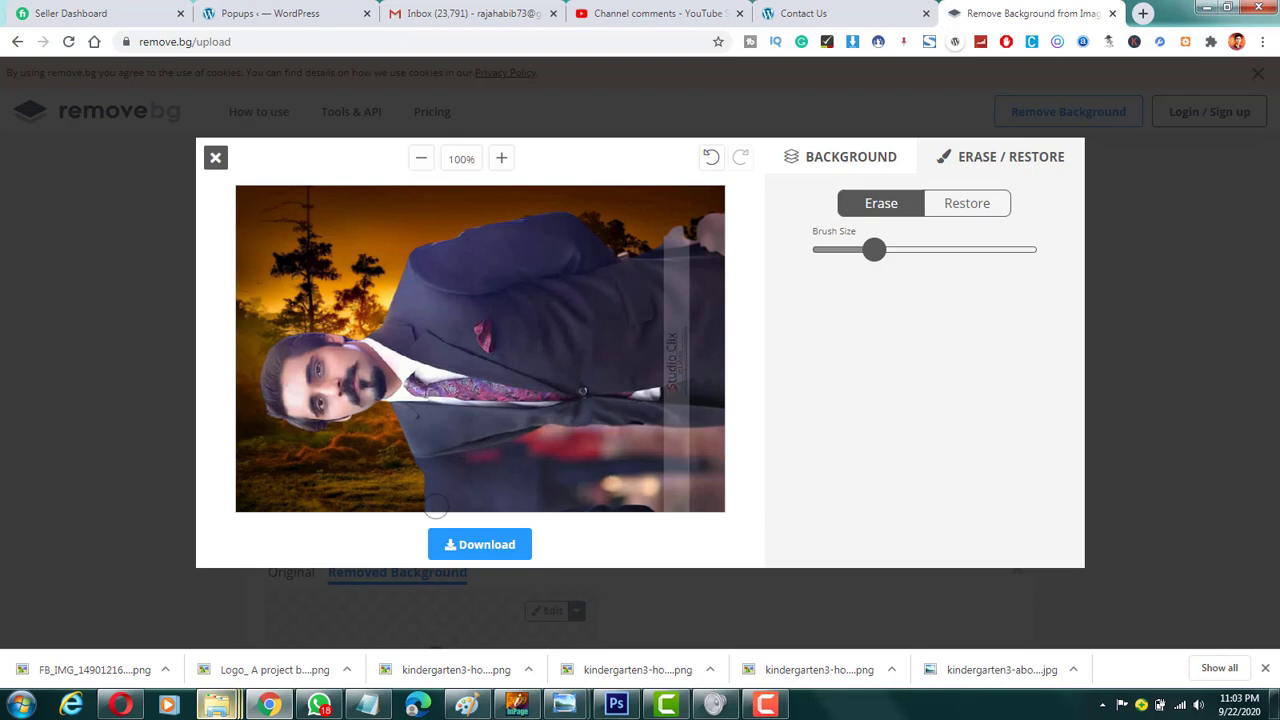
pyautogui.moveTo(436, 506); pyautogui.dragTo(568, 494)
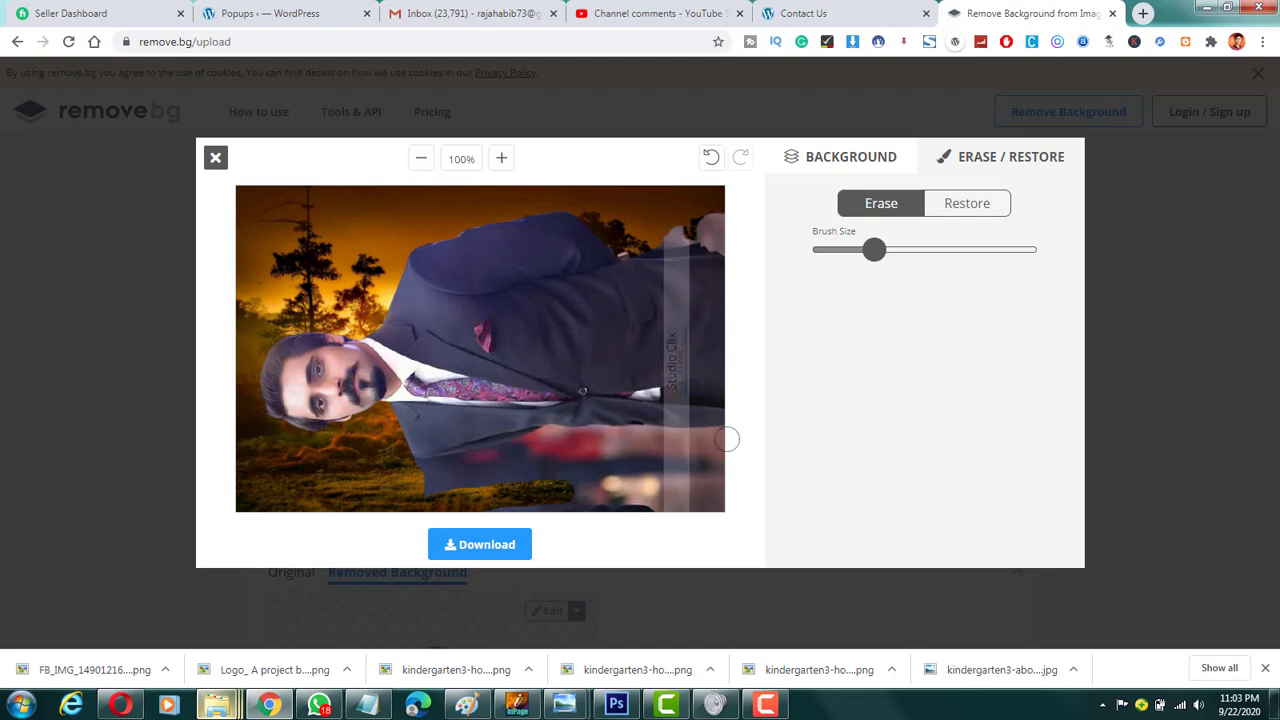
pyautogui.moveTo(727, 439)
pyautogui.mouseDown()
pyautogui.moveTo(592, 432)
pyautogui.moveTo(435, 466)
pyautogui.moveTo(600, 450)
pyautogui.mouseUp()
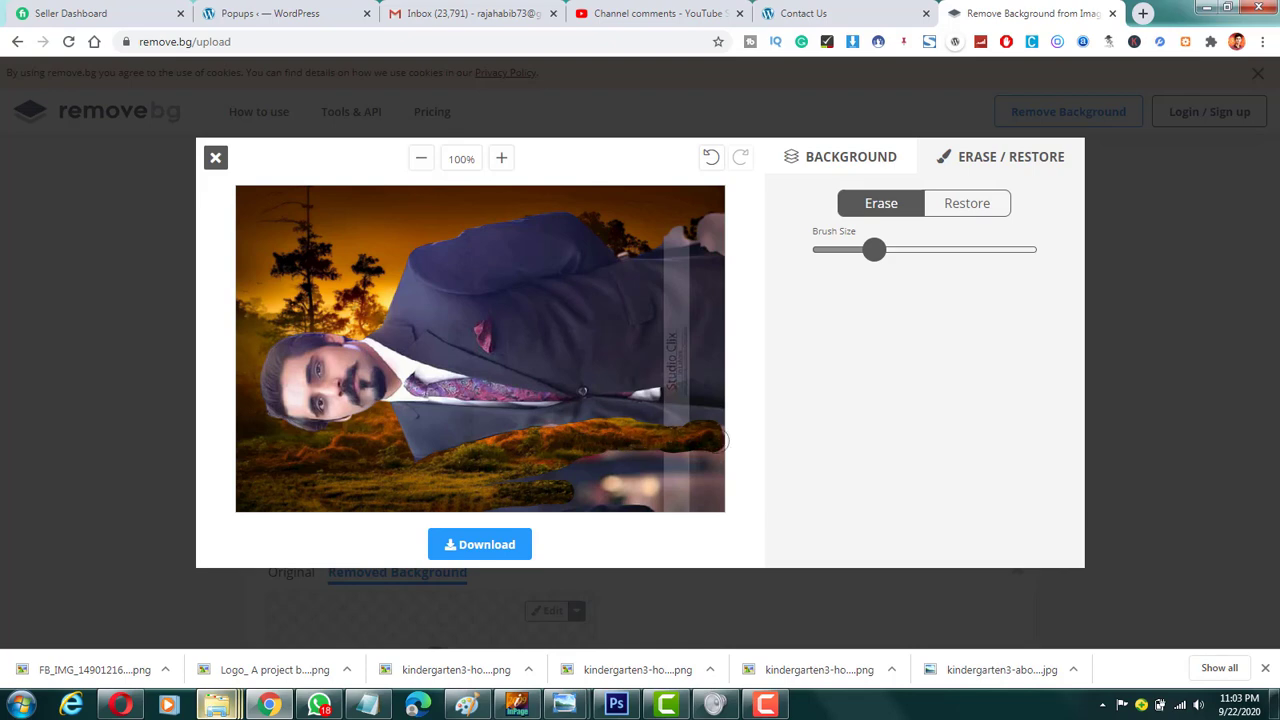
pyautogui.moveTo(722, 440)
pyautogui.mouseDown()
pyautogui.moveTo(690, 495)
pyautogui.moveTo(640, 500)
pyautogui.moveTo(743, 477)
pyautogui.moveTo(644, 532)
pyautogui.mouseUp()
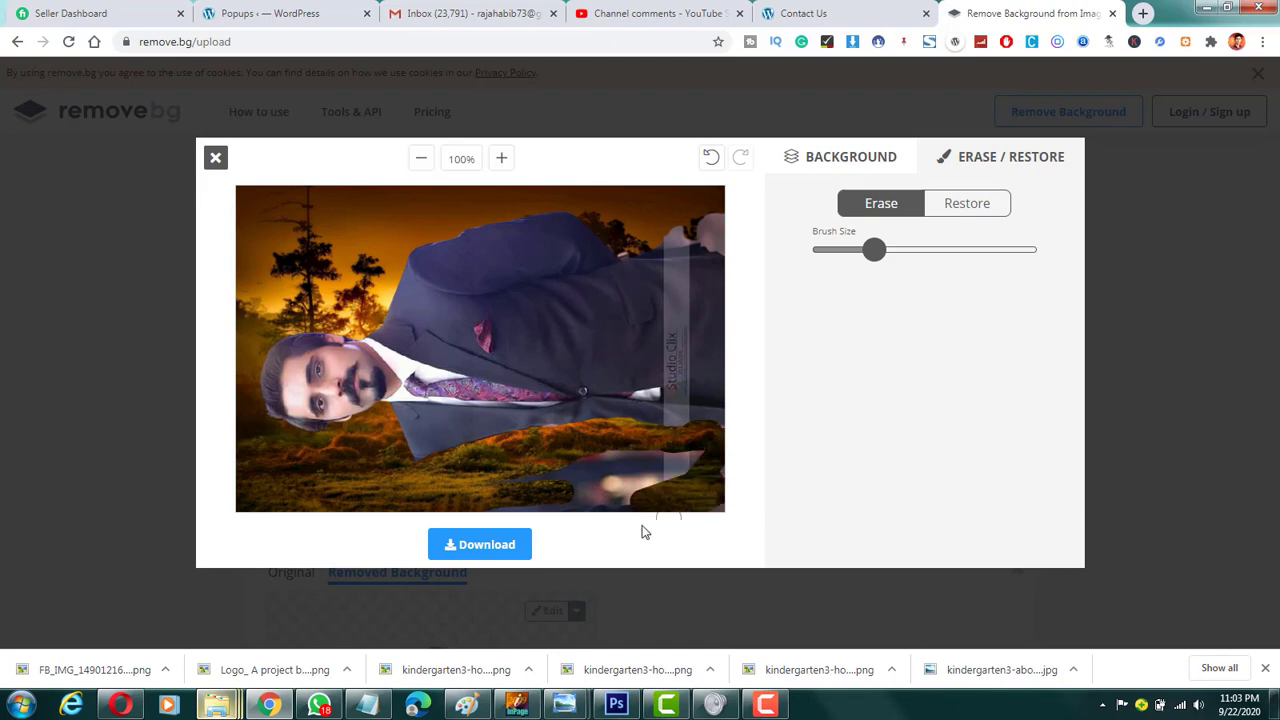
pyautogui.moveTo(543, 509); pyautogui.dragTo(661, 492)
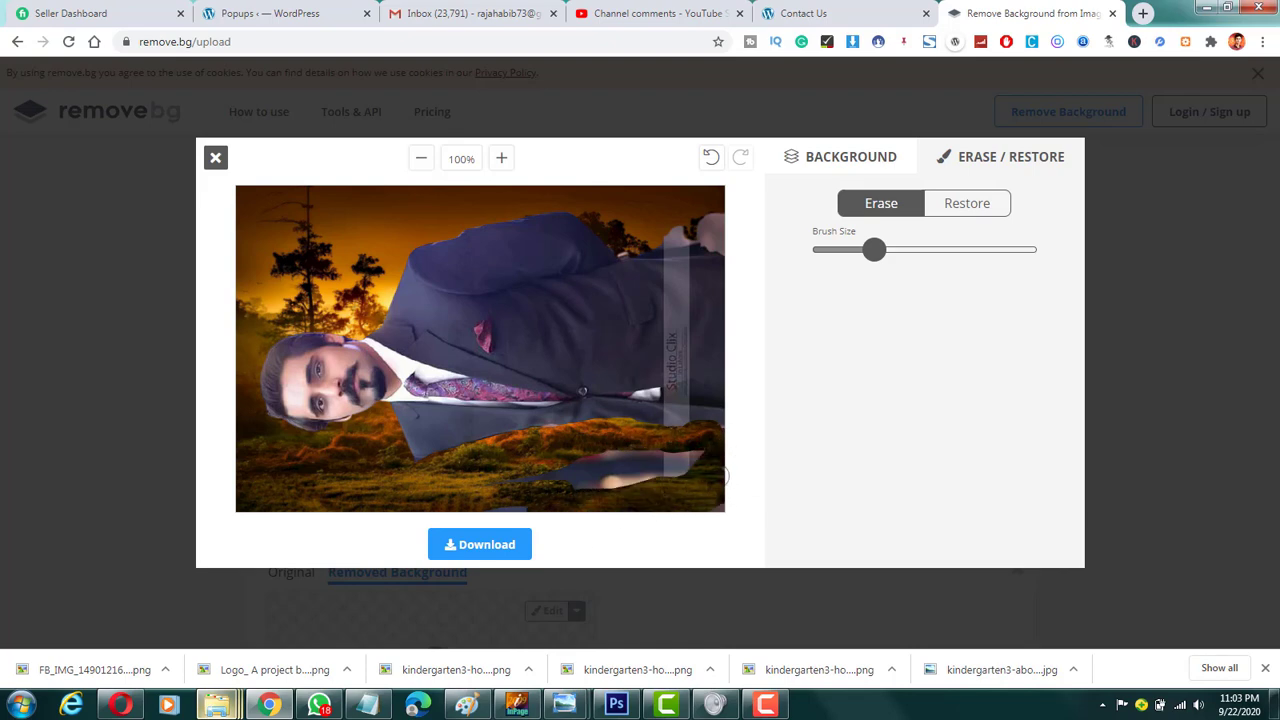
pyautogui.moveTo(726, 455); pyautogui.dragTo(585, 468)
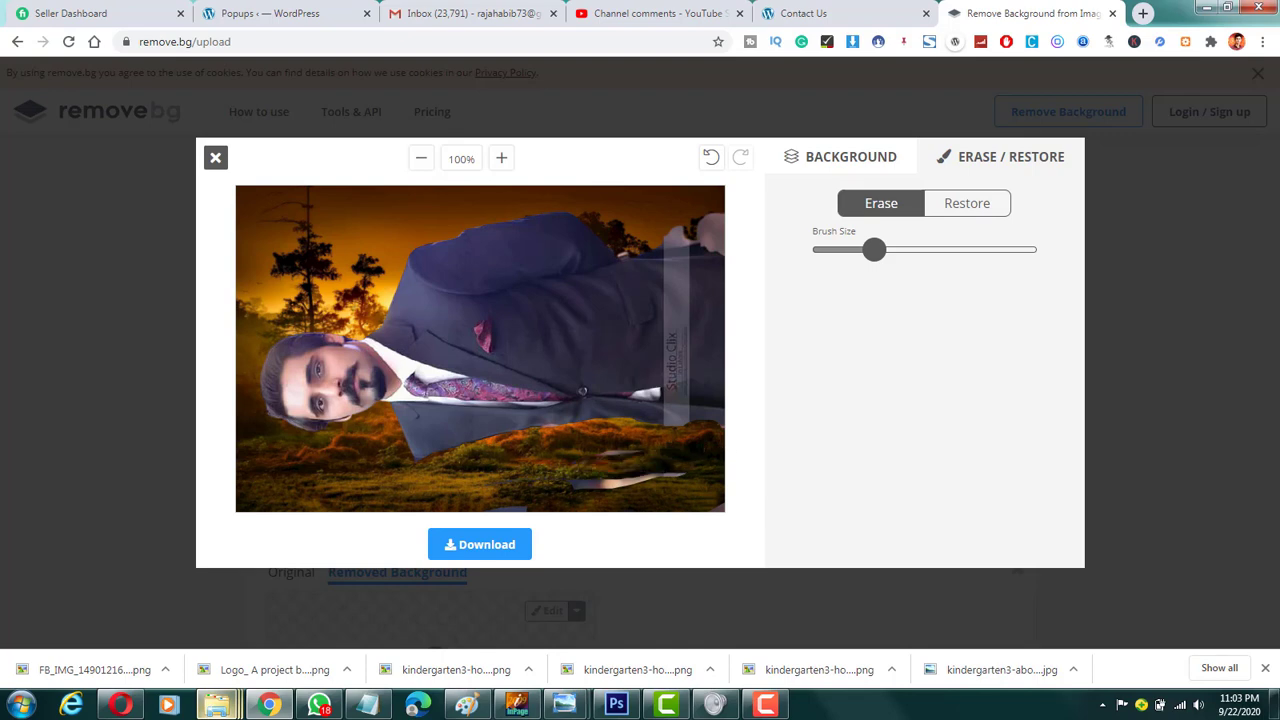
pyautogui.moveTo(555, 512); pyautogui.dragTo(662, 480)
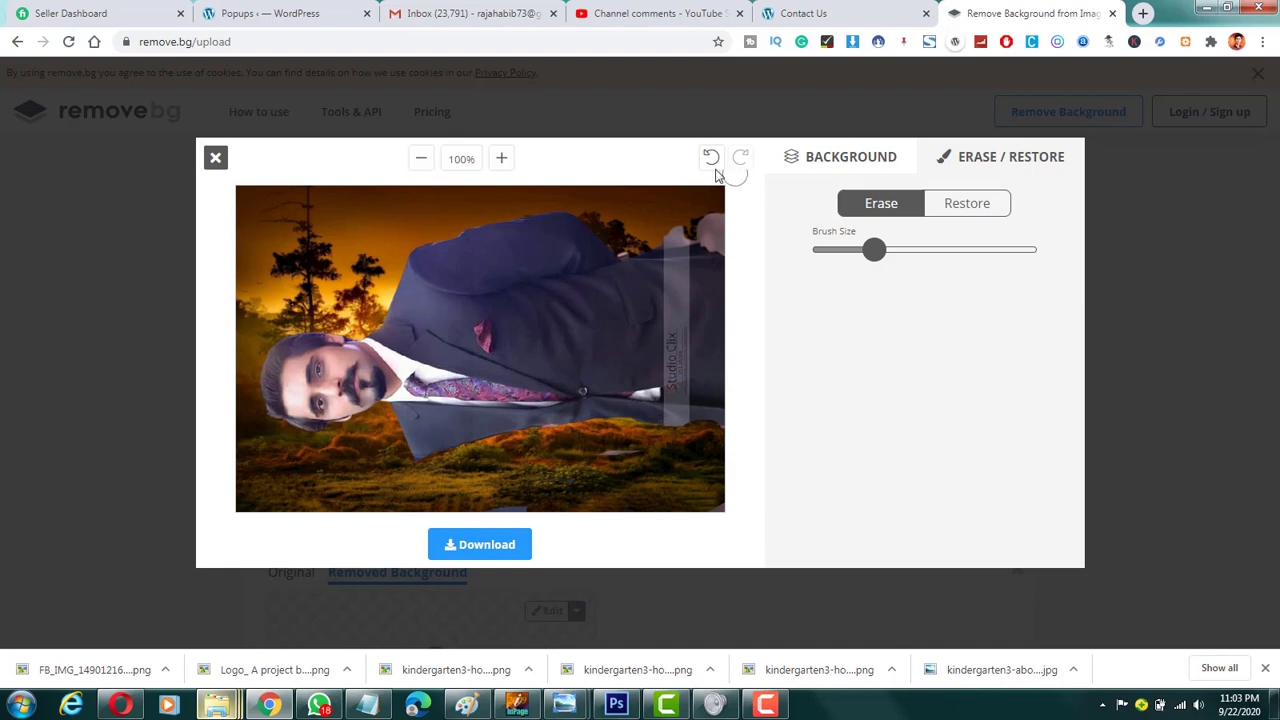
# Step: Erase the remaining patches by the hand and along the jacket's lower edge, and close the editor without downloading
pyautogui.moveTo(702, 226)
pyautogui.mouseDown()
pyautogui.moveTo(737, 240)
pyautogui.moveTo(727, 222)
pyautogui.mouseUp()
pyautogui.moveTo(734, 425); pyautogui.dragTo(662, 417)
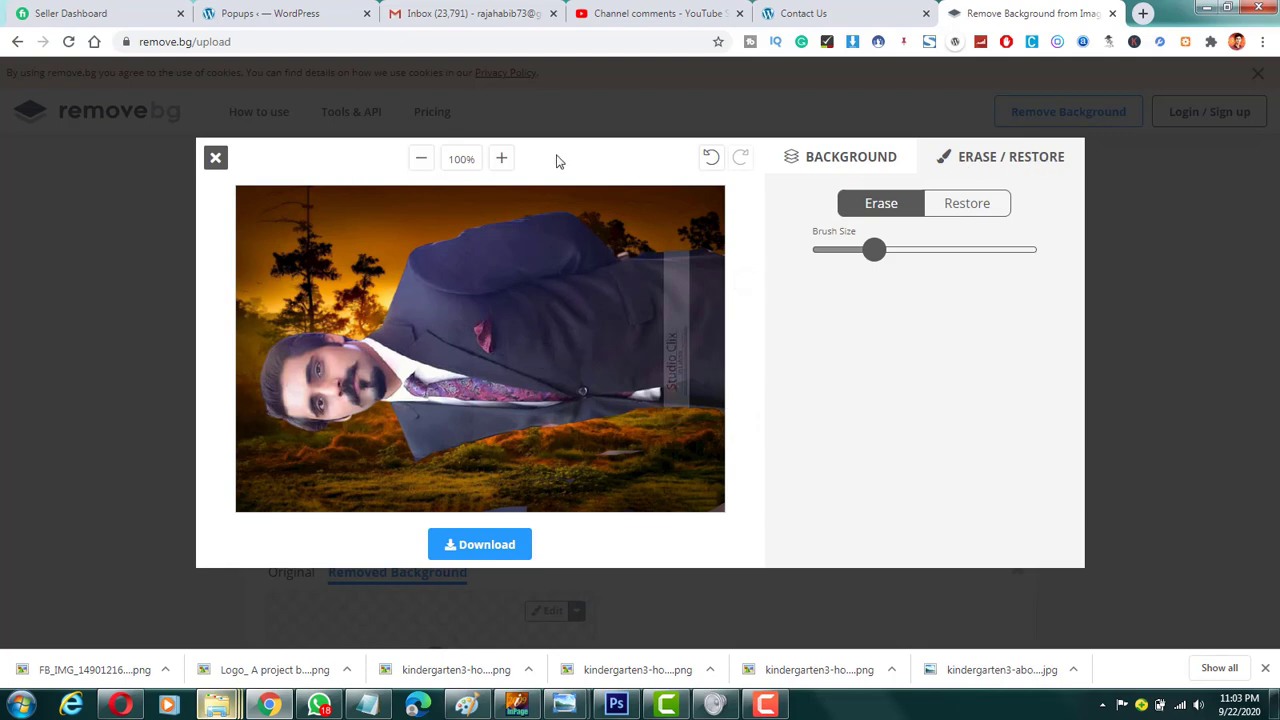
pyautogui.click(214, 159)
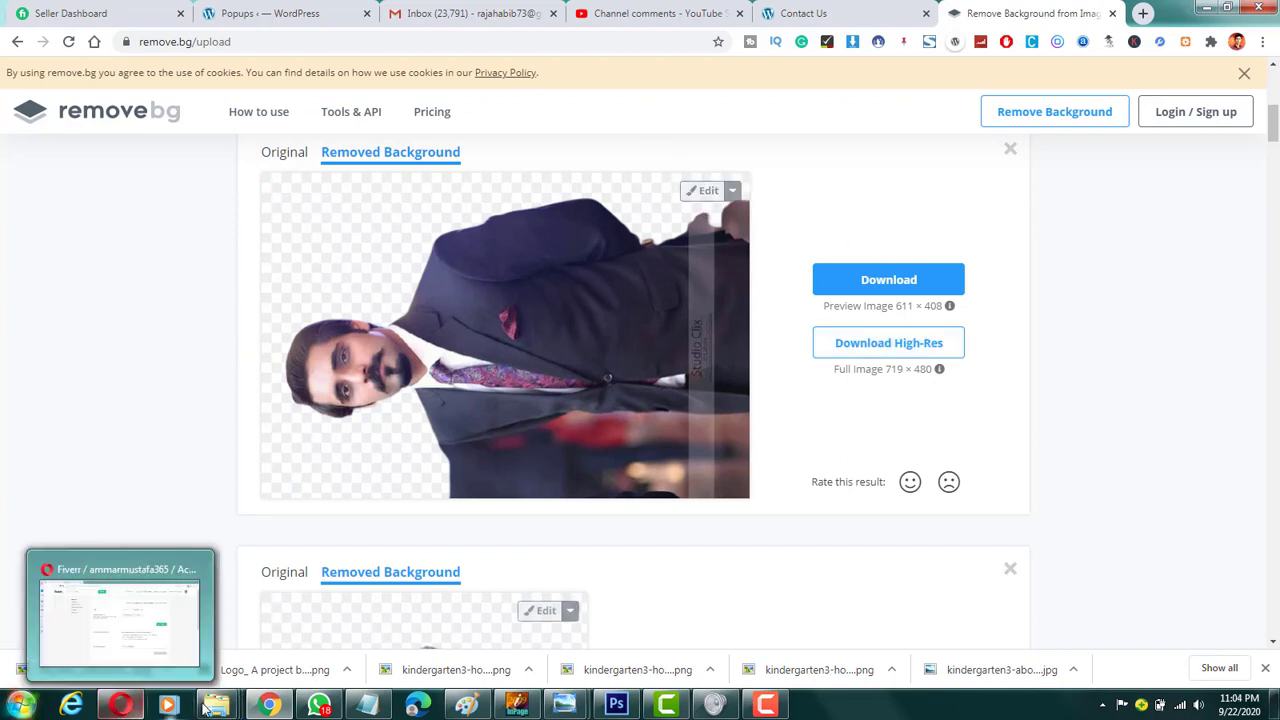
pyautogui.moveTo(216, 705)
pyautogui.click(118, 620)
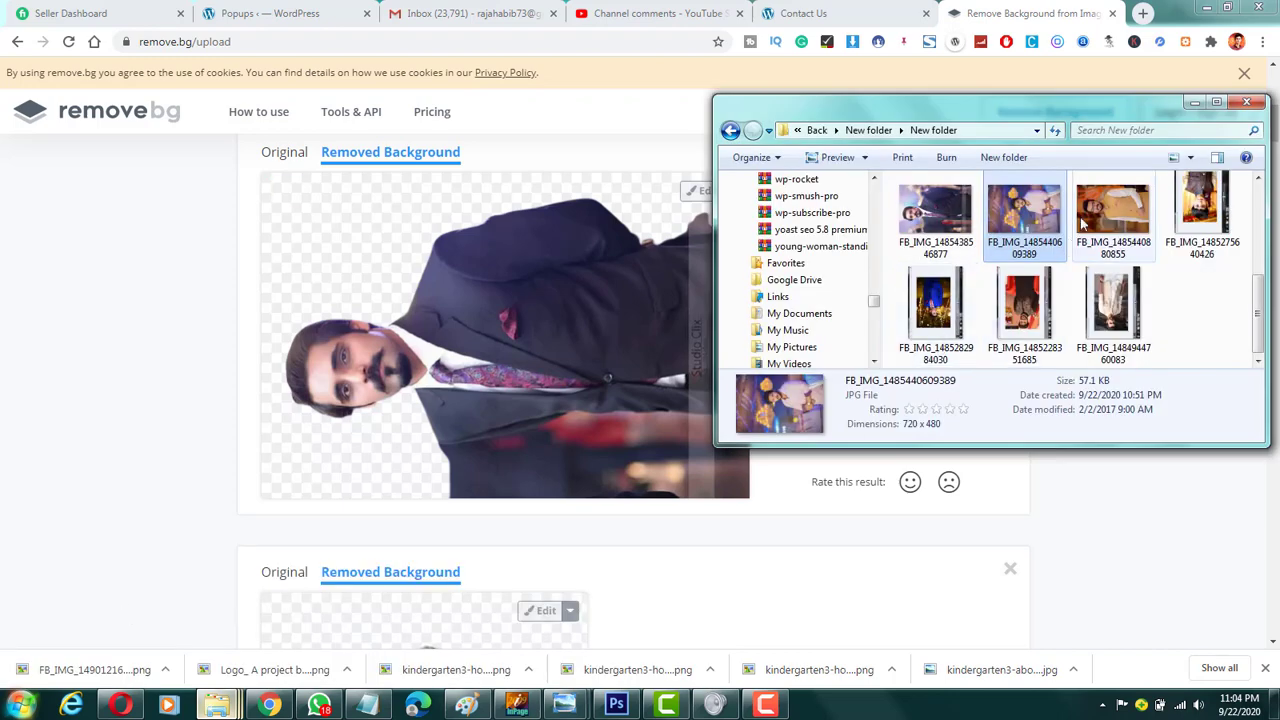
pyautogui.moveTo(1195, 220); pyautogui.dragTo(476, 386)
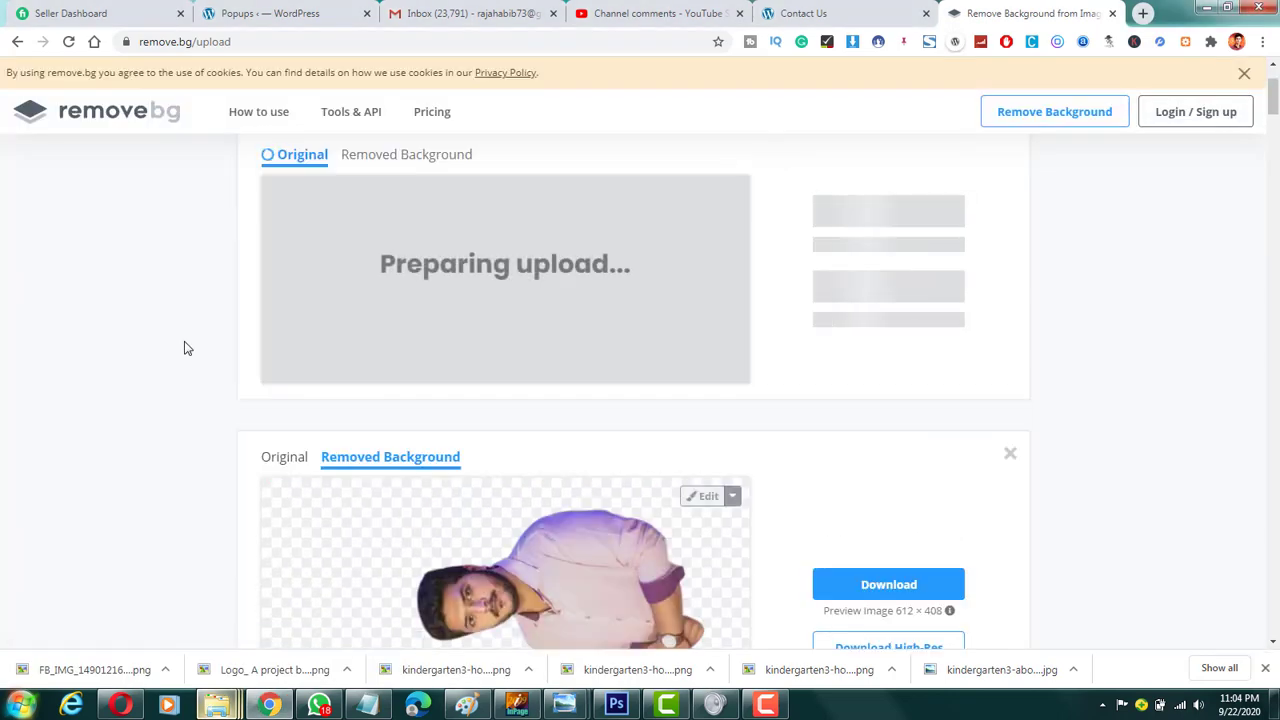
# Step: Compare the original and the removed-background version of the sideways pink-shirt photo
pyautogui.scroll(-1, 289, 516)
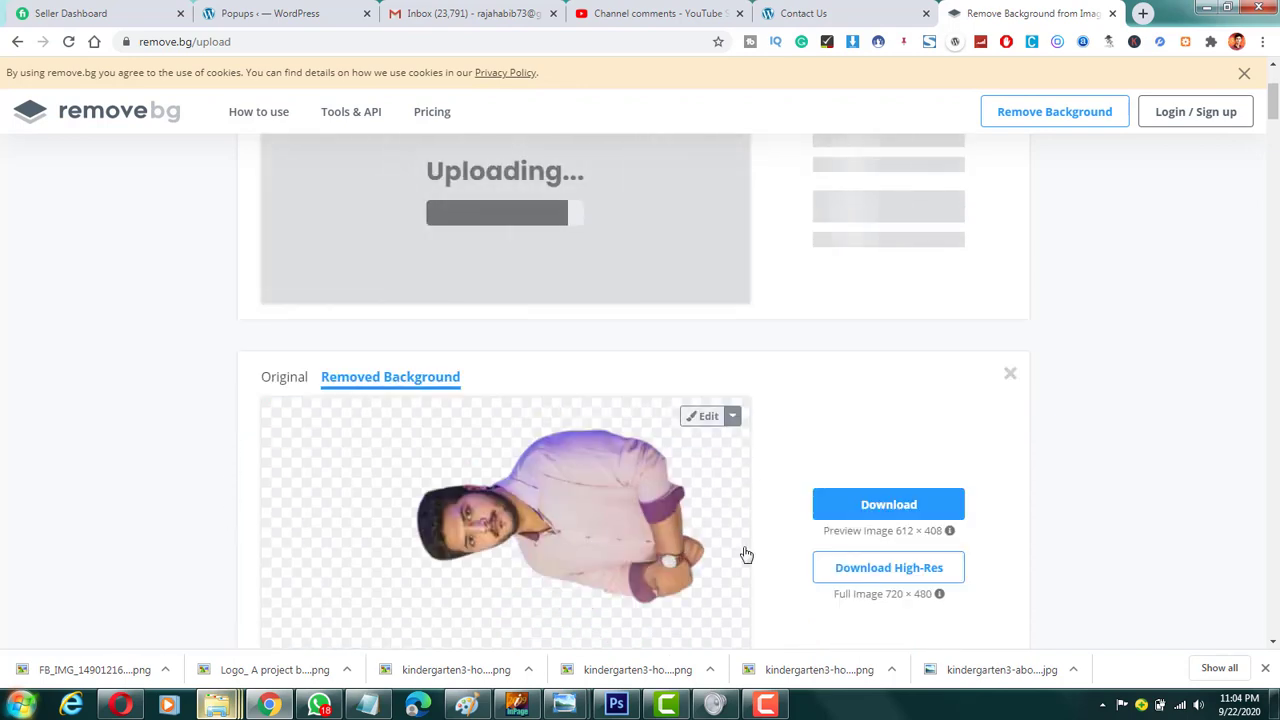
pyautogui.click(284, 378)
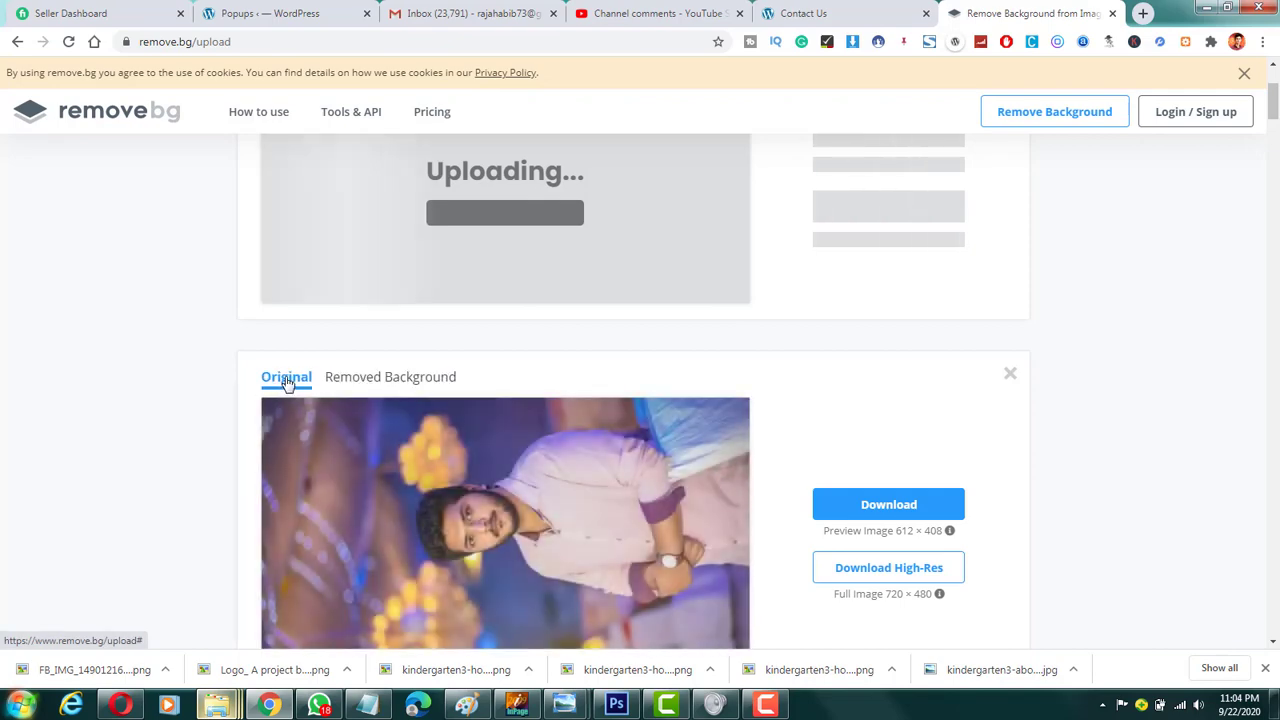
pyautogui.scroll(-1, 720, 420)
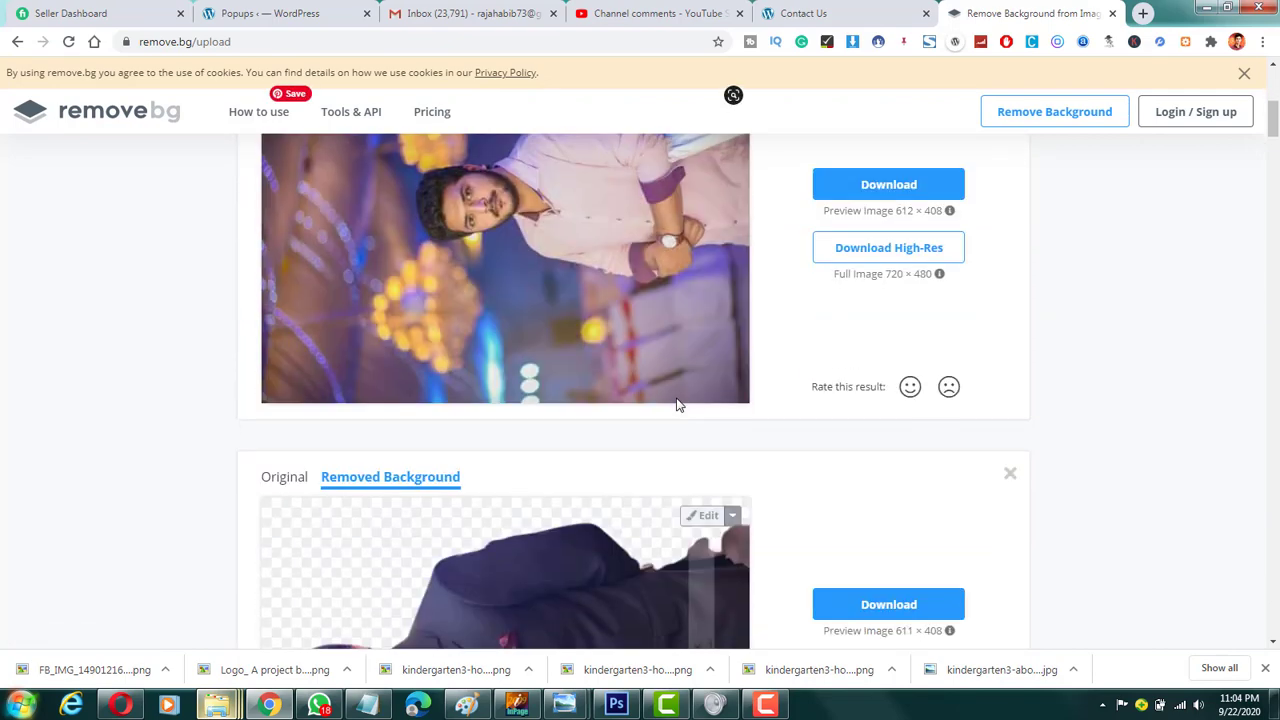
pyautogui.scroll(-2, 666, 417)
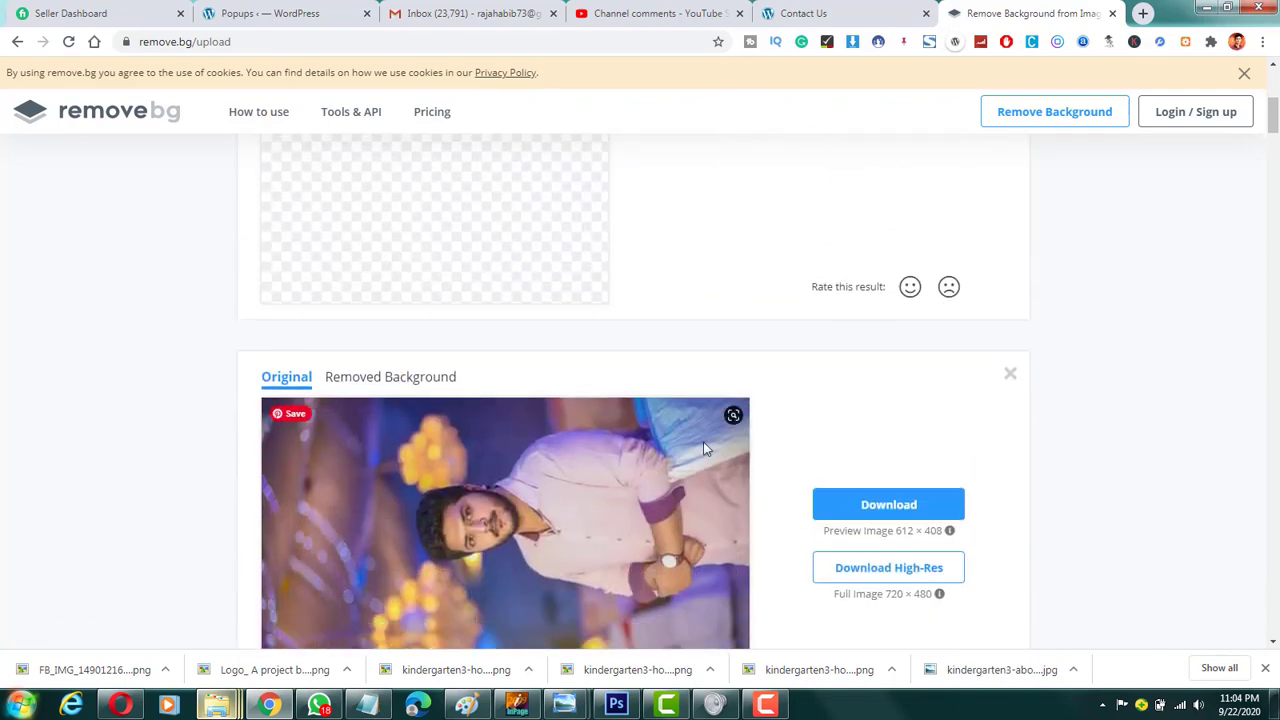
pyautogui.click(390, 377)
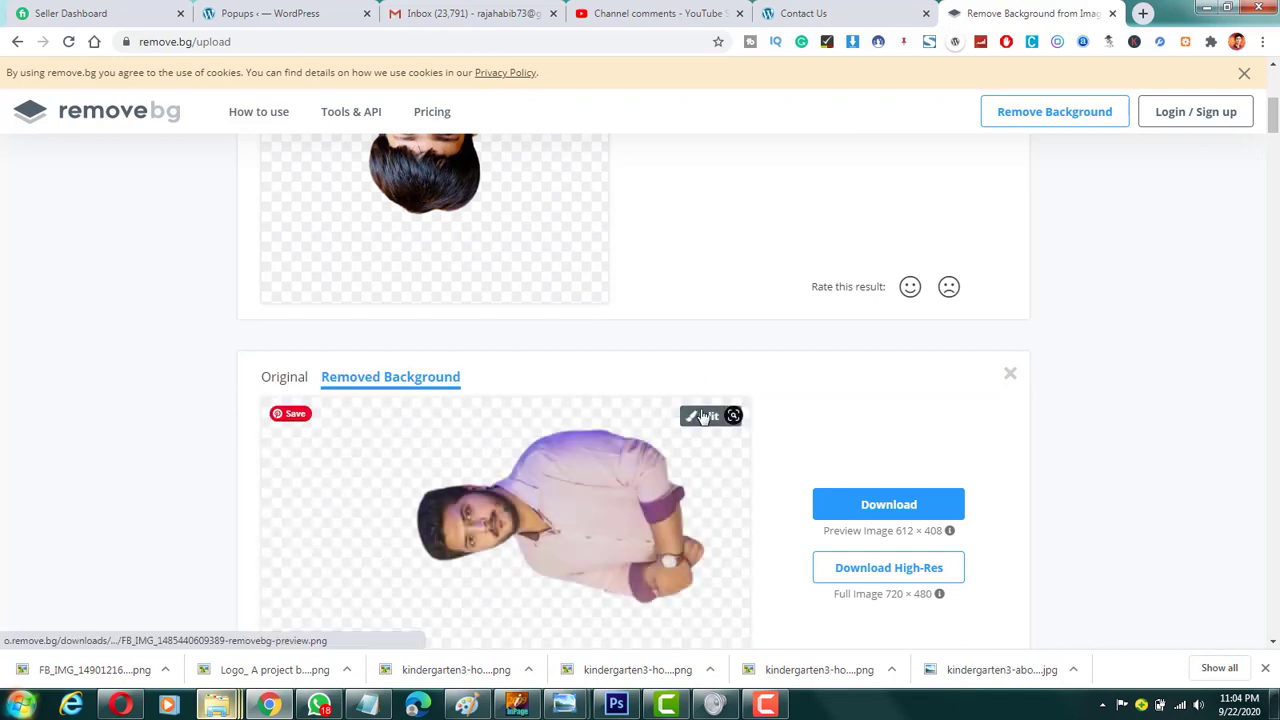
# Step: Inspect the upside-down cutout of the boy in the patterned waistcoat from head to upper edge
pyautogui.scroll(3, 813, 425)
pyautogui.scroll(2, 815, 424)
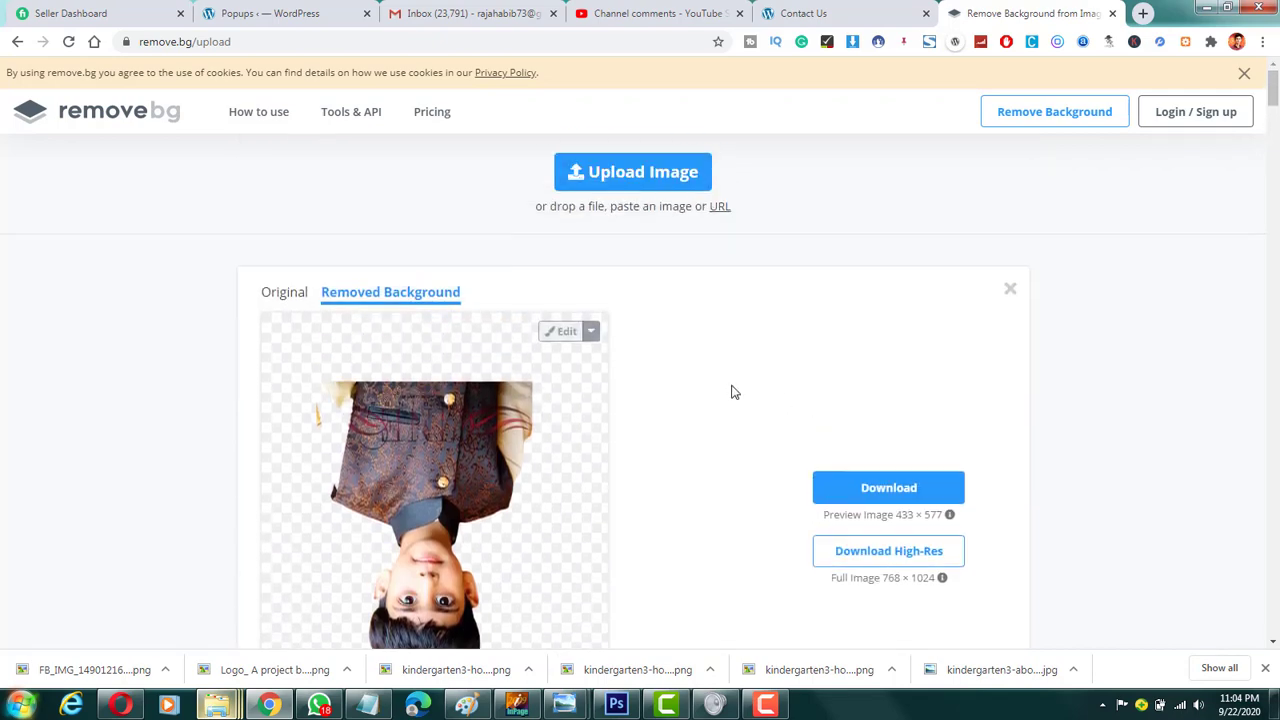
pyautogui.scroll(-2, 730, 395)
pyautogui.scroll(2, 727, 397)
pyautogui.scroll(-2, 594, 443)
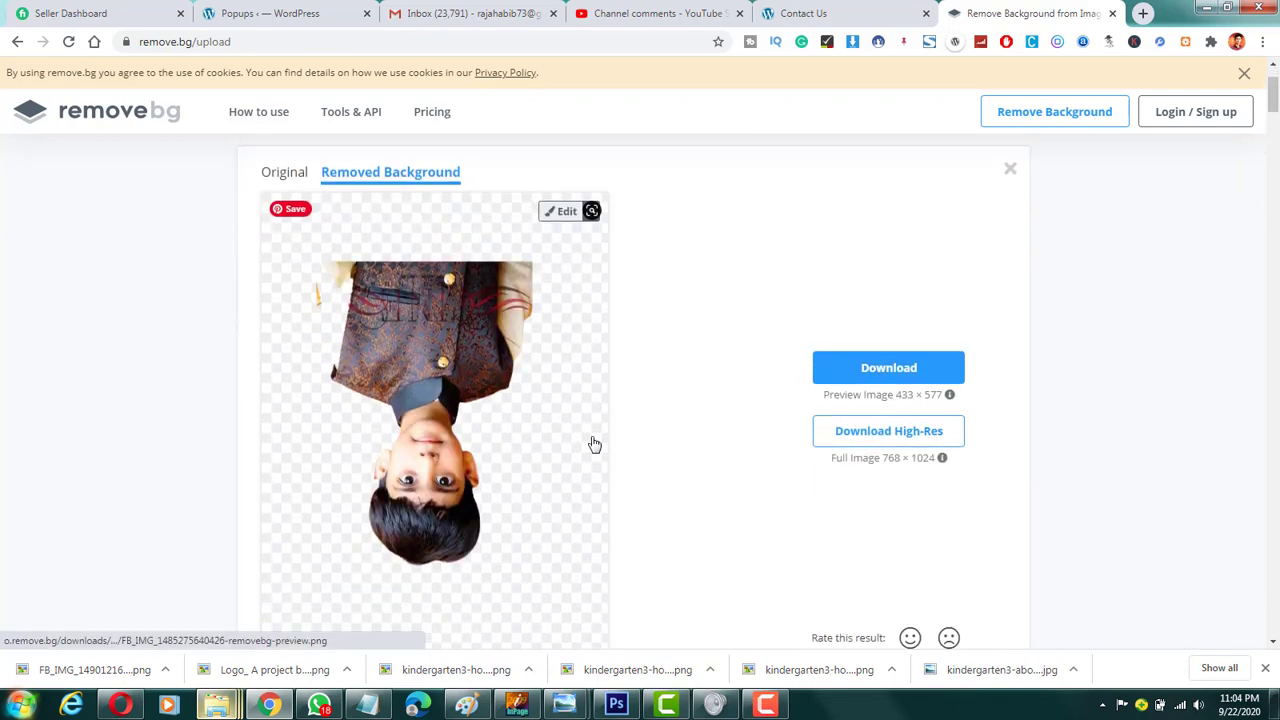
pyautogui.scroll(1, 518, 508)
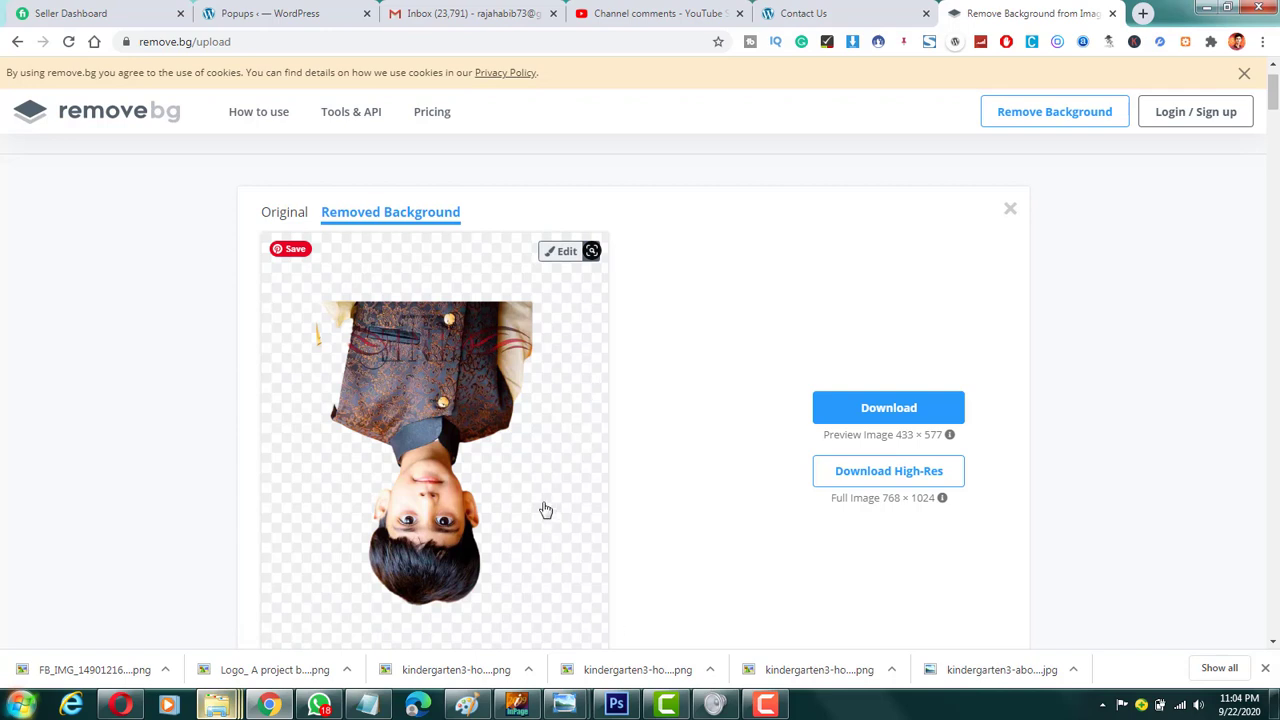
pyautogui.scroll(-2, 554, 454)
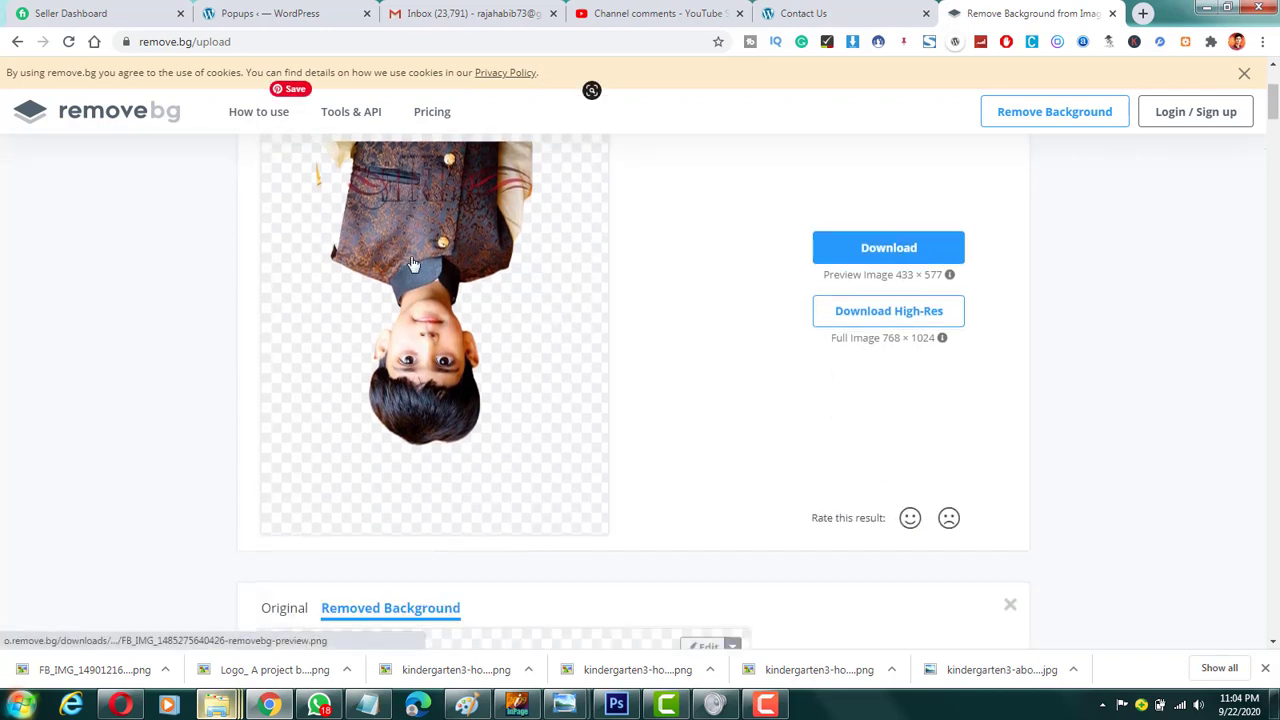
pyautogui.scroll(3, 413, 263)
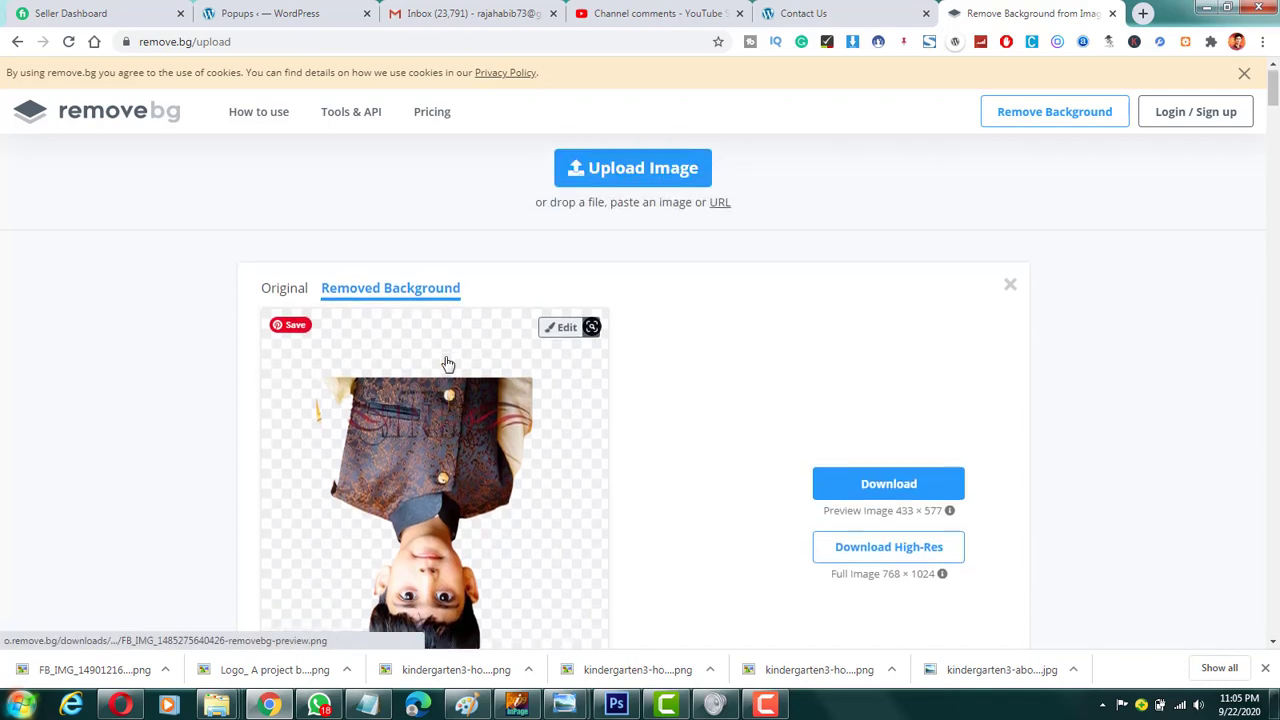
pyautogui.moveTo(216, 716)
pyautogui.click(129, 629)
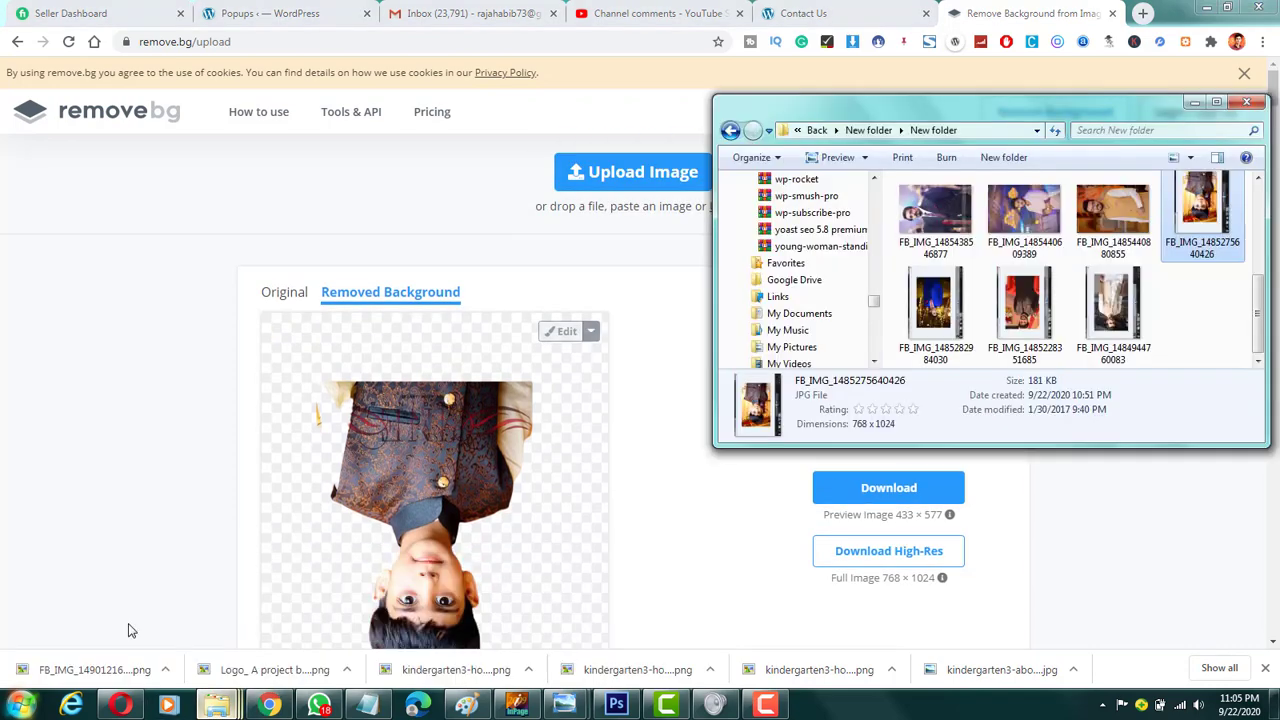
pyautogui.moveTo(935, 300); pyautogui.dragTo(380, 296)
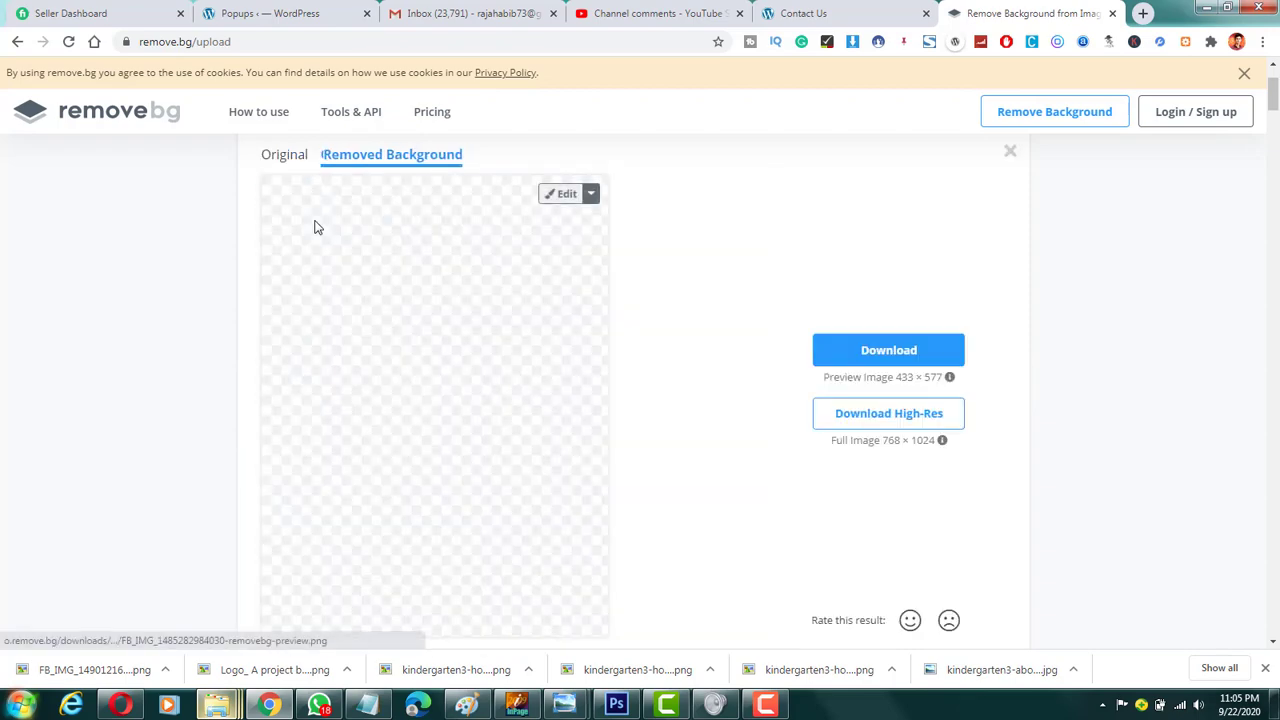
pyautogui.scroll(-2, 366, 322)
pyautogui.scroll(3, 388, 298)
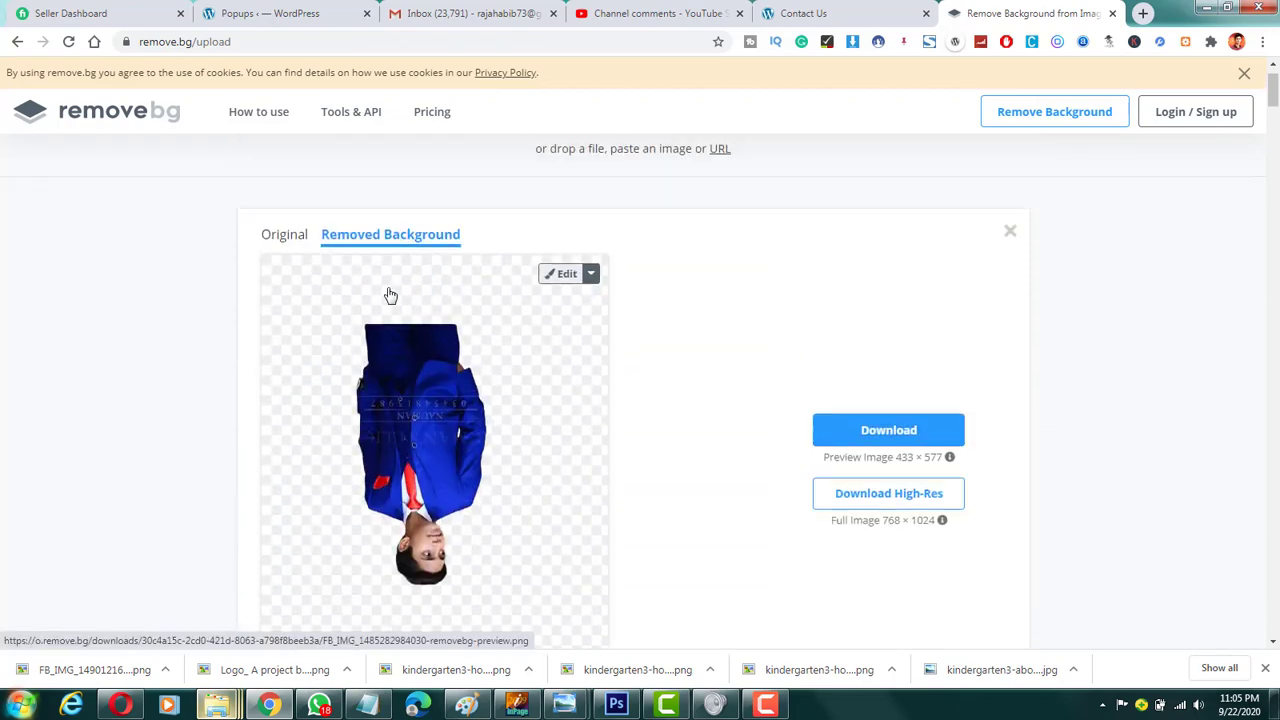
pyautogui.scroll(-1, 390, 312)
pyautogui.moveTo(220, 704)
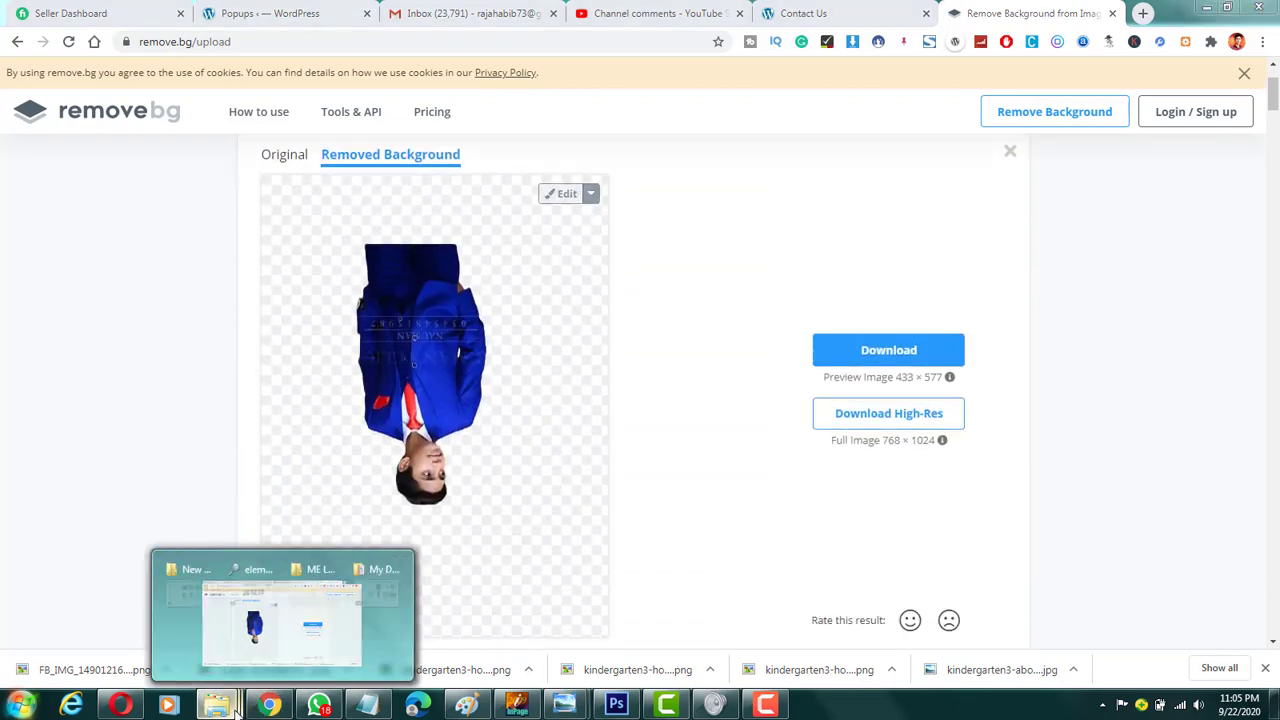
pyautogui.click(112, 622)
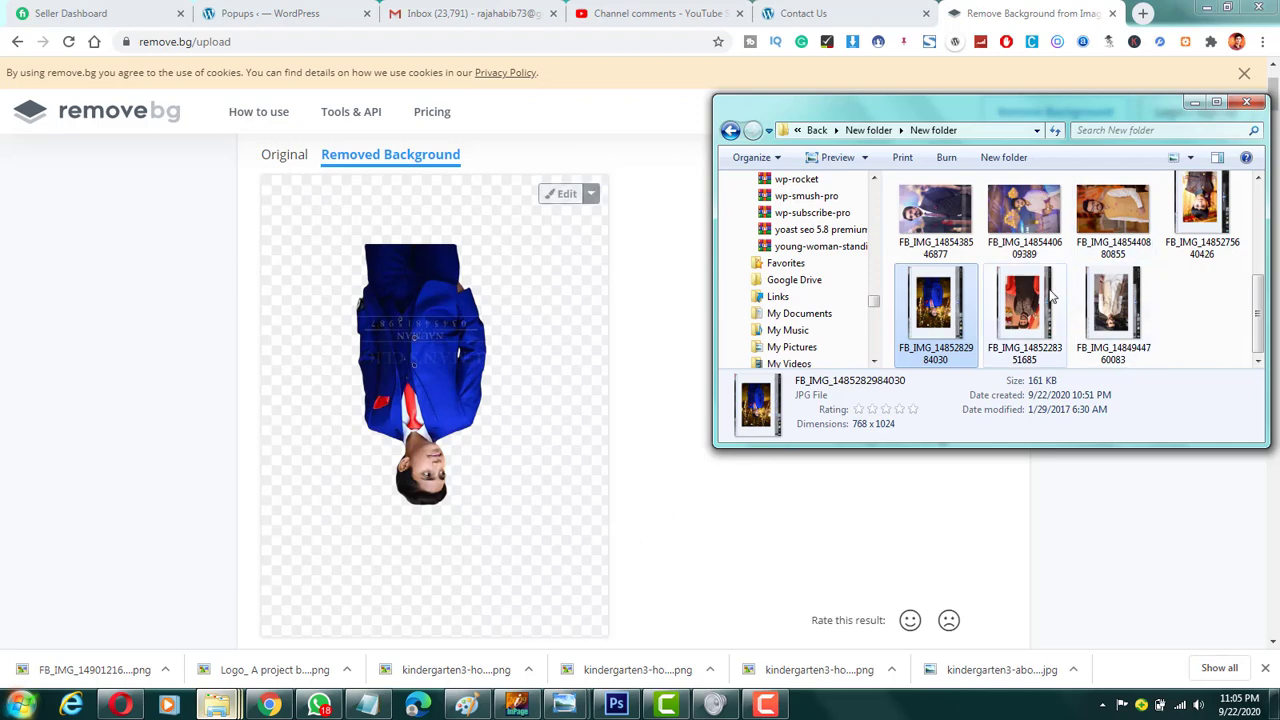
pyautogui.moveTo(1024, 305); pyautogui.dragTo(540, 369)
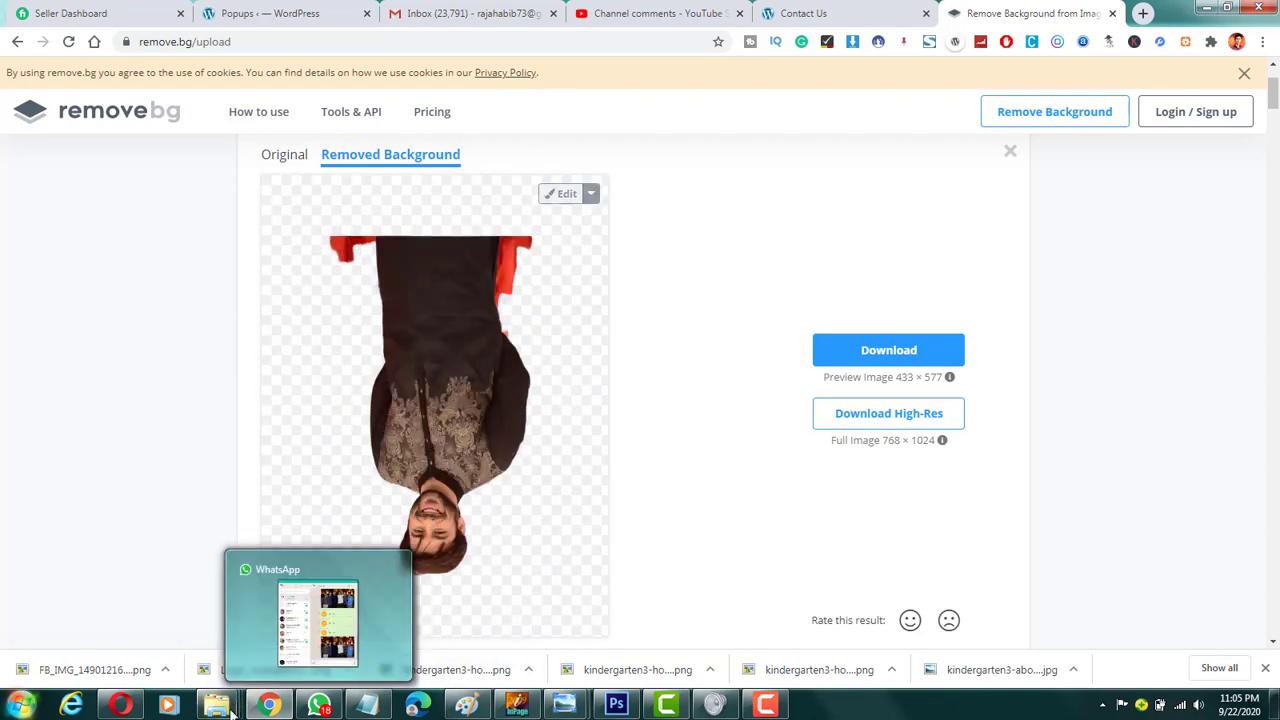
pyautogui.moveTo(216, 705)
pyautogui.click(148, 640)
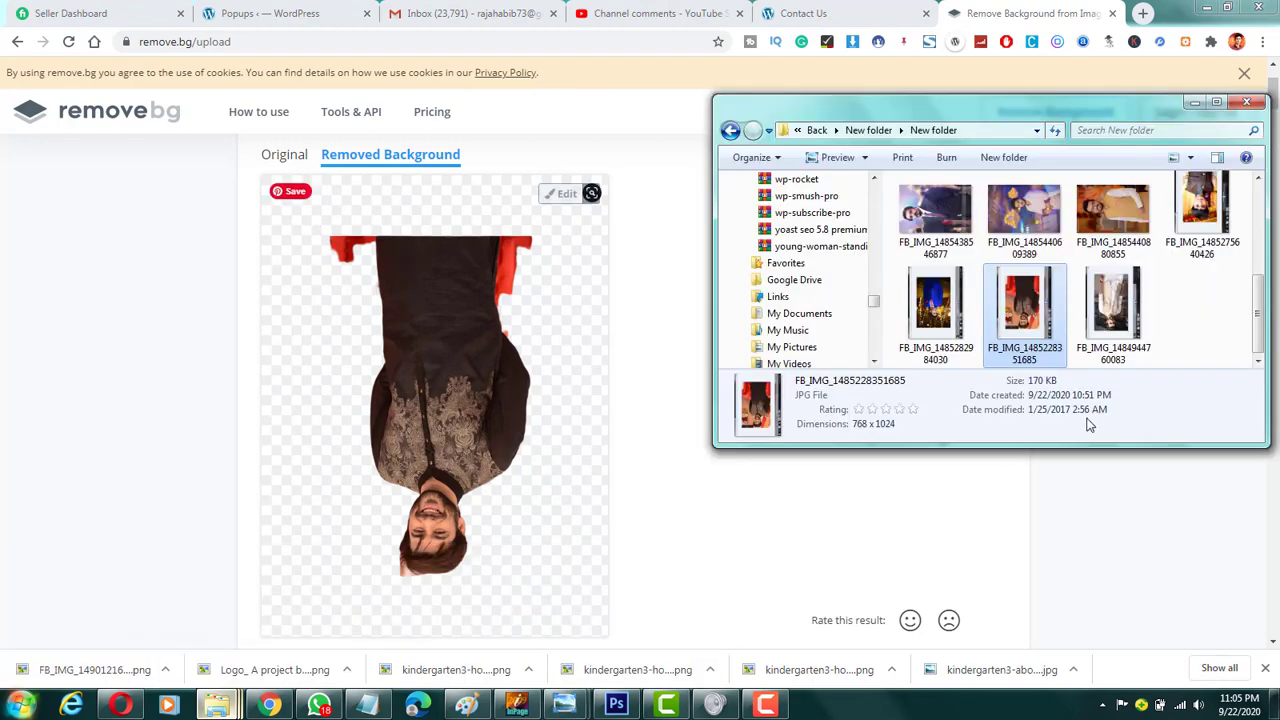
pyautogui.click(1108, 295)
pyautogui.doubleClick(1108, 290)
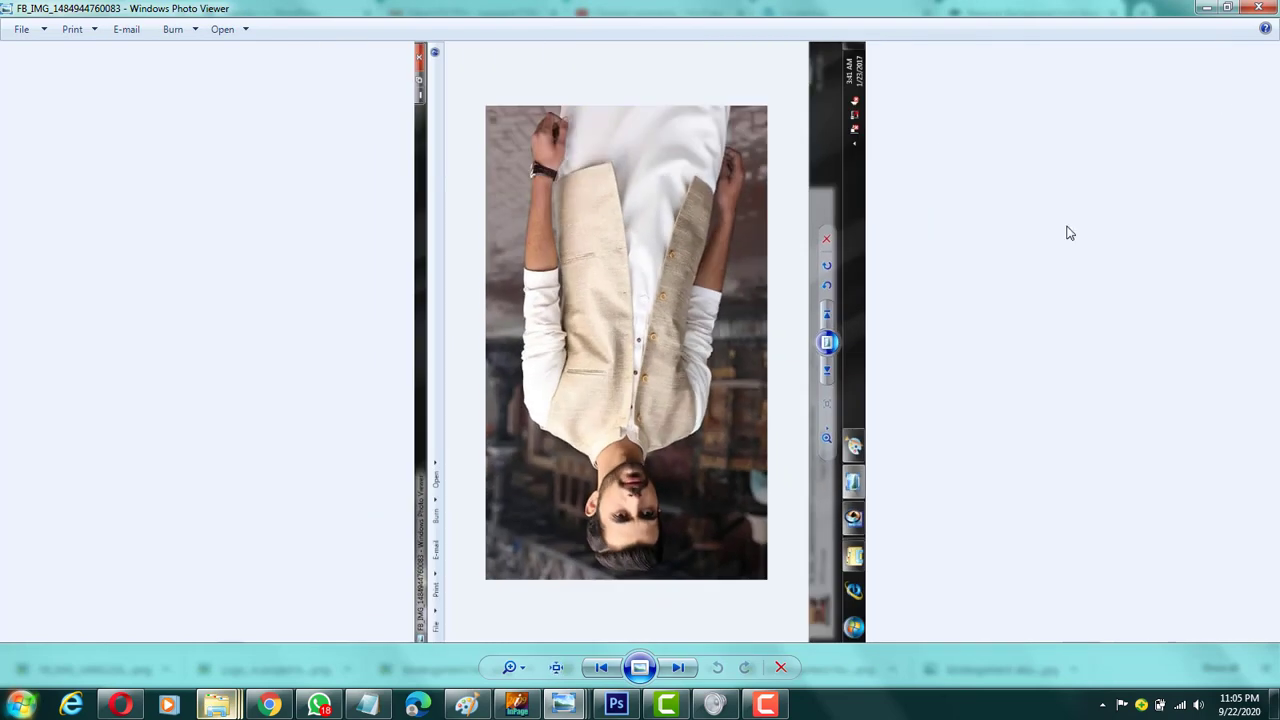
pyautogui.click(1258, 8)
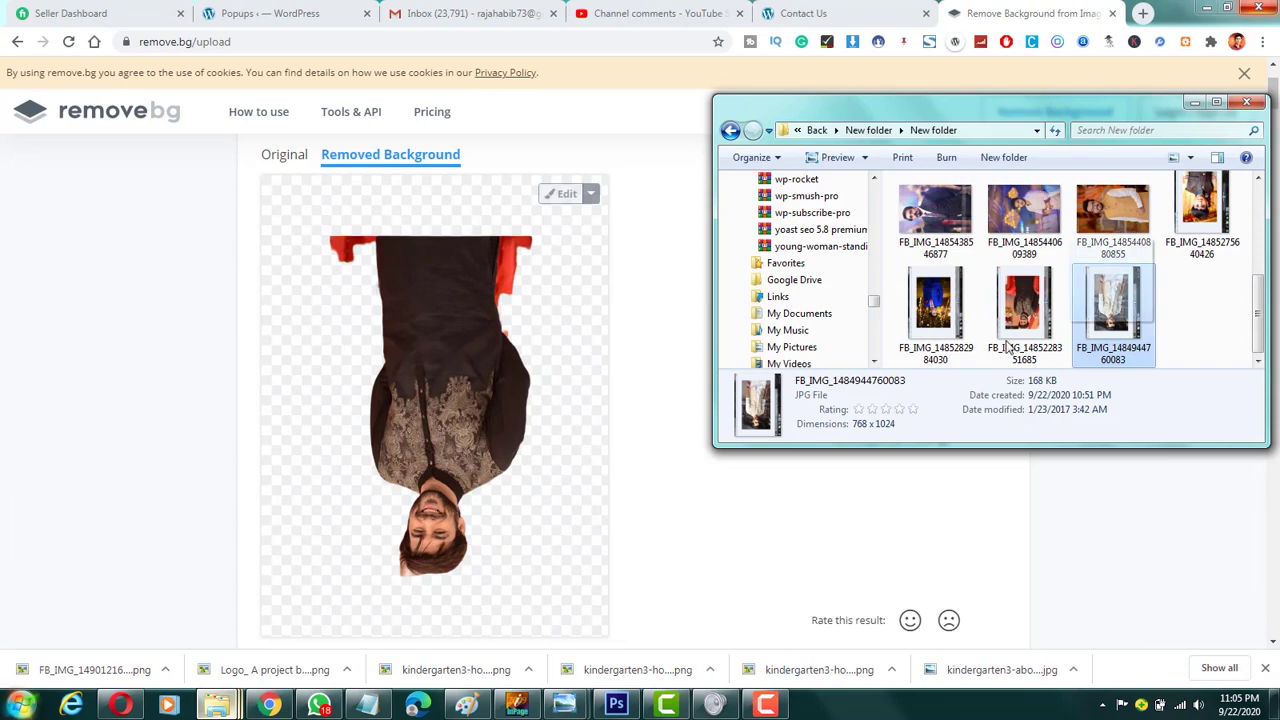
pyautogui.moveTo(1110, 300); pyautogui.dragTo(535, 430)
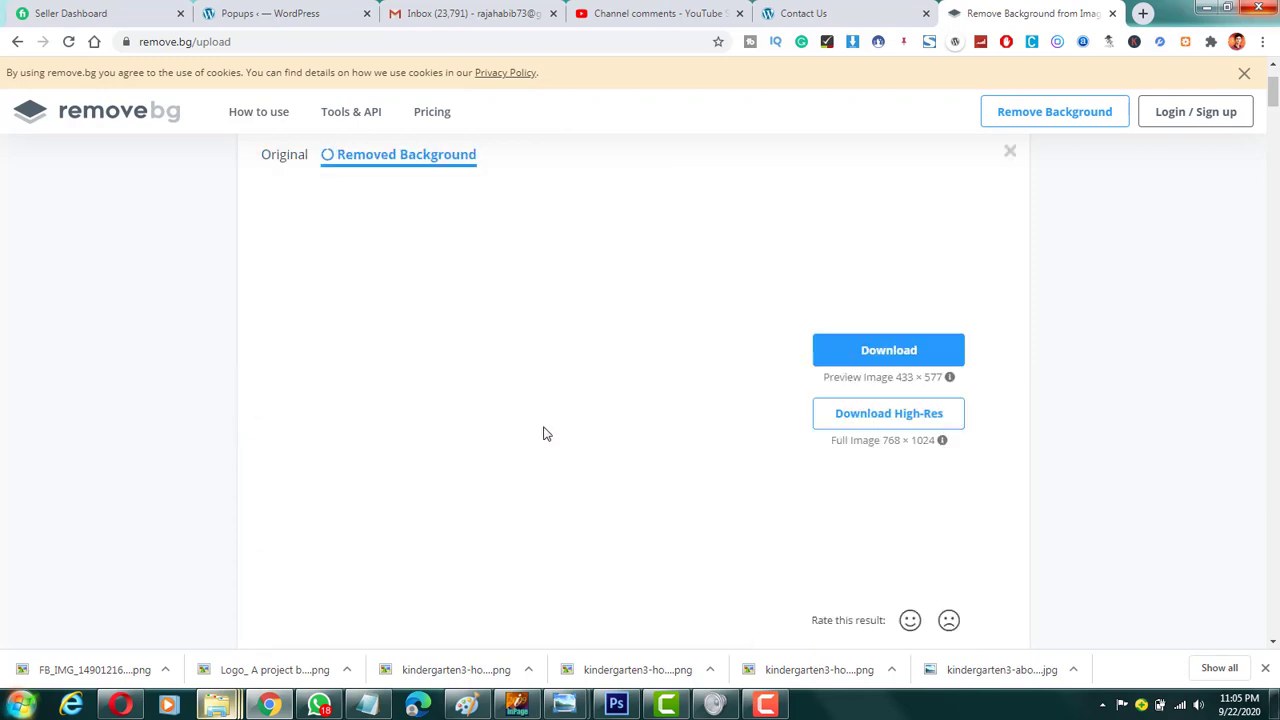
# Step: Inspect the upside-down beige-waistcoat cutout and download its preview image
pyautogui.scroll(-1, 664, 344)
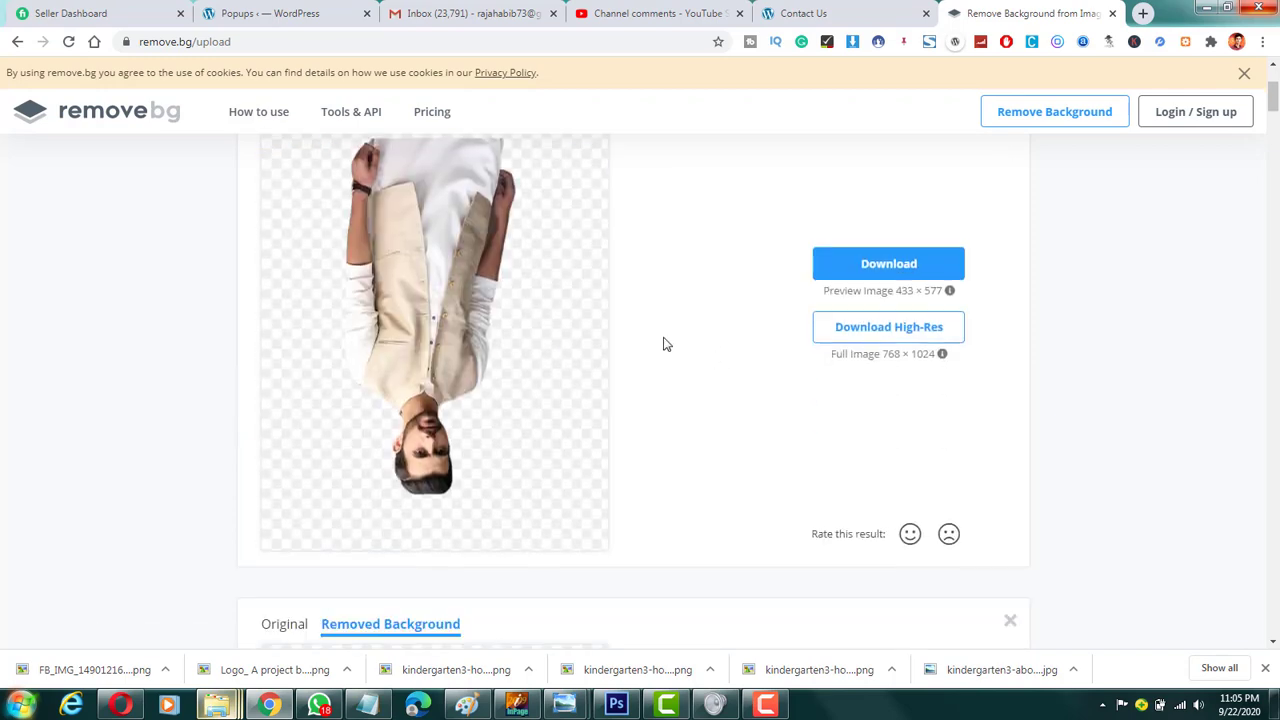
pyautogui.scroll(-2, 640, 334)
pyautogui.scroll(2, 631, 319)
pyautogui.scroll(-2, 632, 318)
pyautogui.scroll(4, 634, 318)
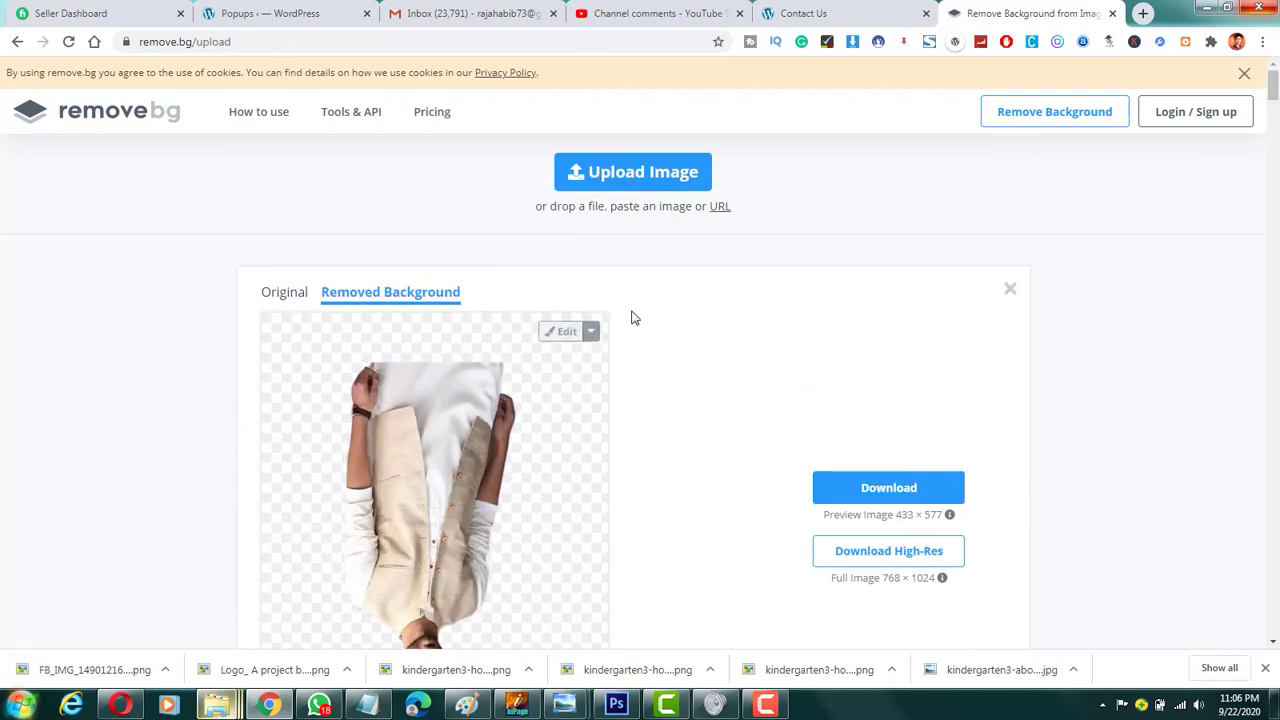
pyautogui.scroll(-2, 650, 316)
pyautogui.click(820, 336)
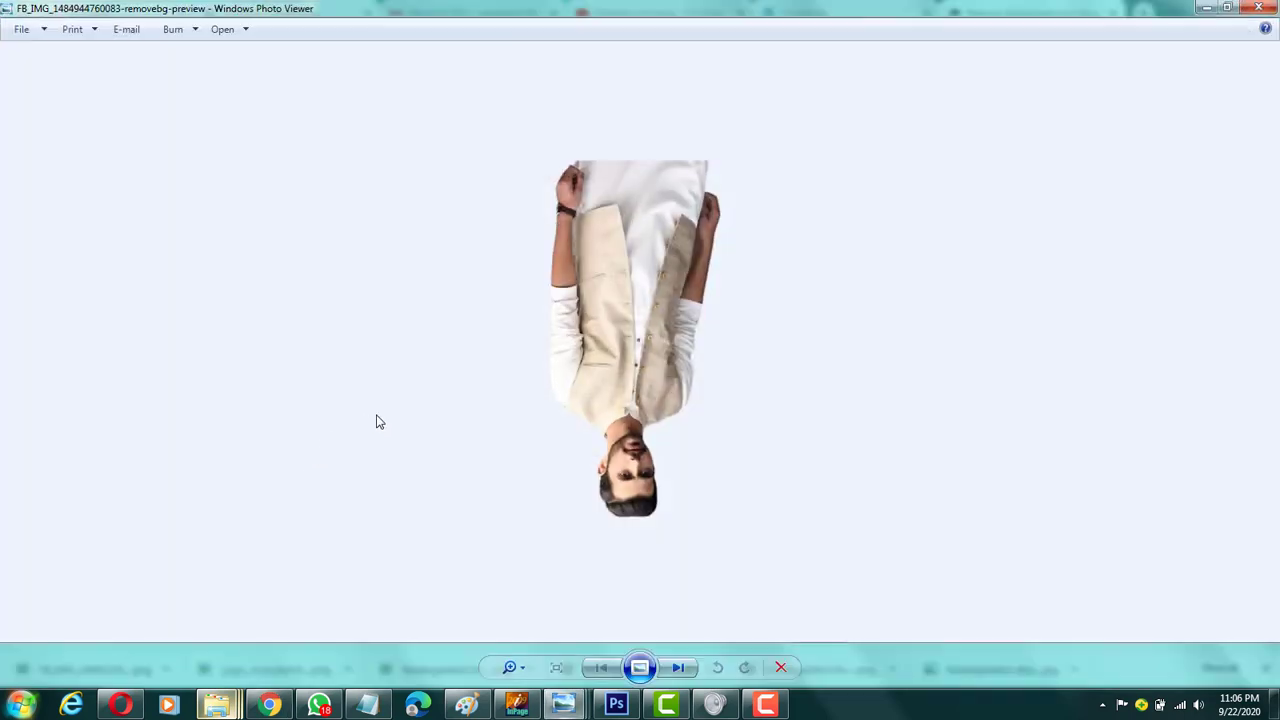
# Step: Rotate the downloaded beige-waistcoat cutout upright in Windows Photo Viewer
pyautogui.click(746, 668)
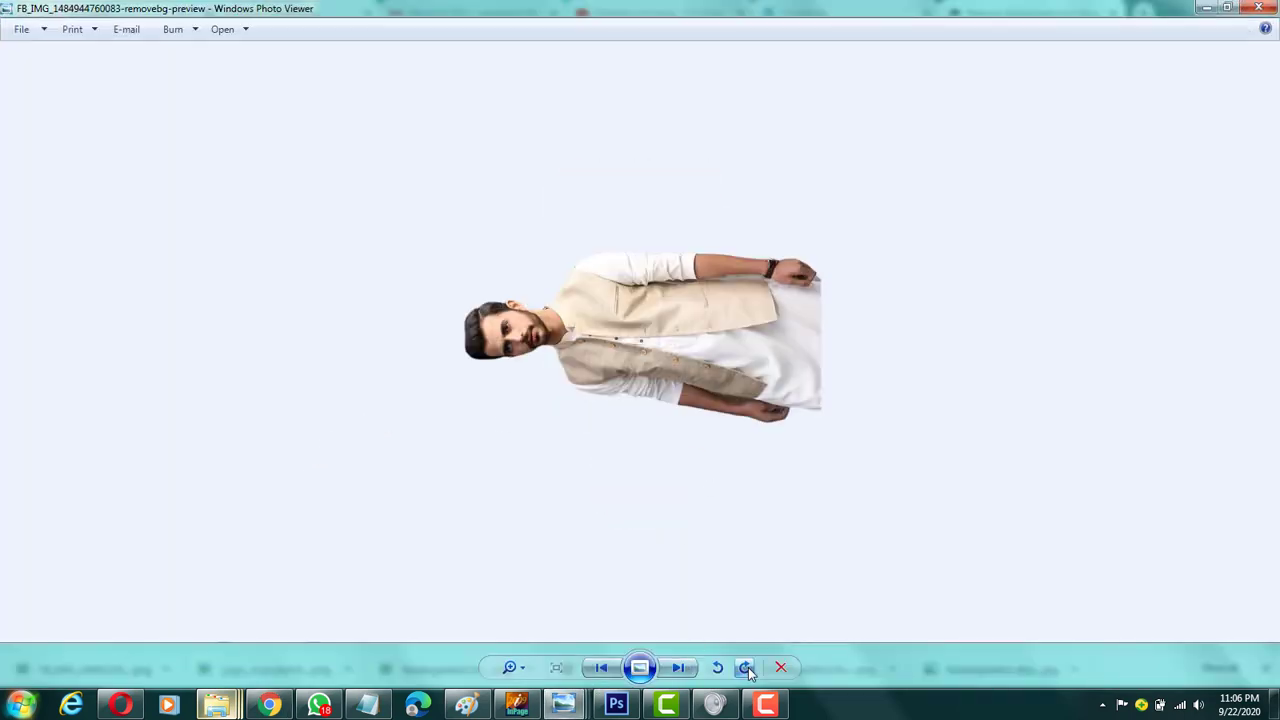
pyautogui.doubleClick(746, 668)
pyautogui.click(722, 668)
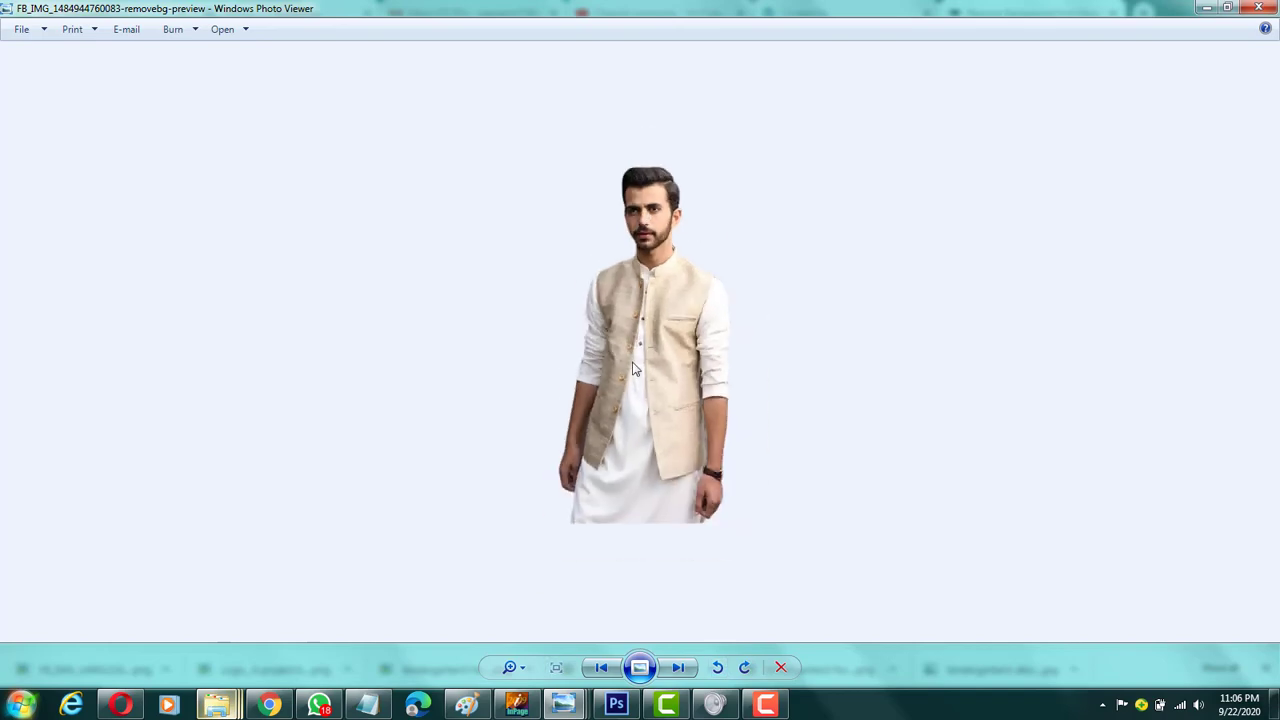
# Step: Inspect the face and hair edges of the upright cutout up close and close the photo viewer
pyautogui.scroll(10, 677, 257)
pyautogui.moveTo(714, 76); pyautogui.dragTo(620, 583)
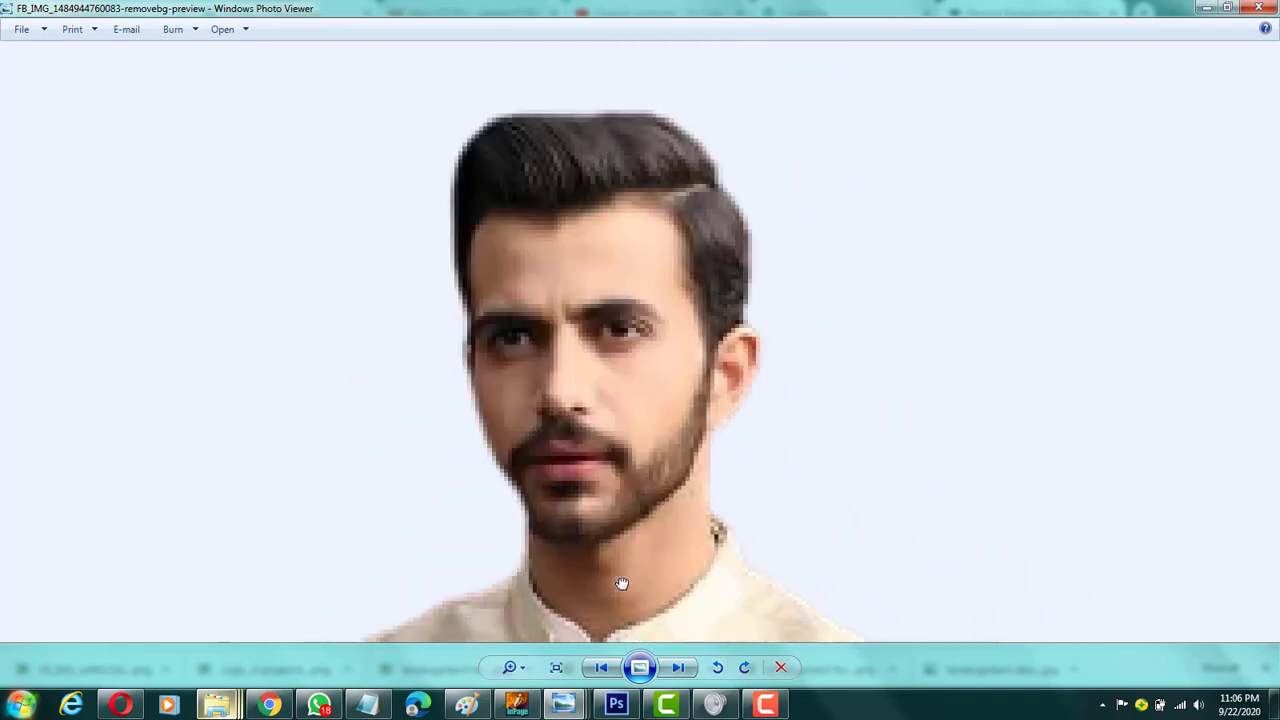
pyautogui.moveTo(642, 468); pyautogui.dragTo(620, 363)
pyautogui.scroll(3, 626, 323)
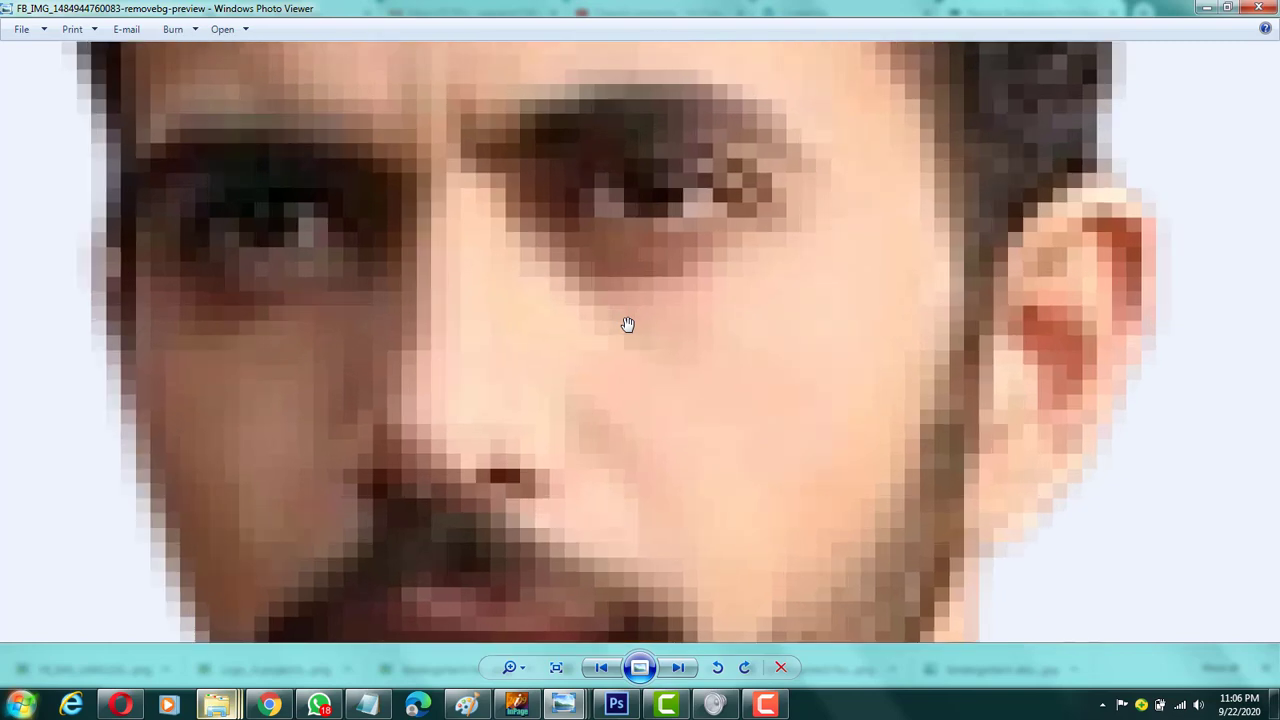
pyautogui.scroll(-3, 627, 325)
pyautogui.scroll(-5, 627, 325)
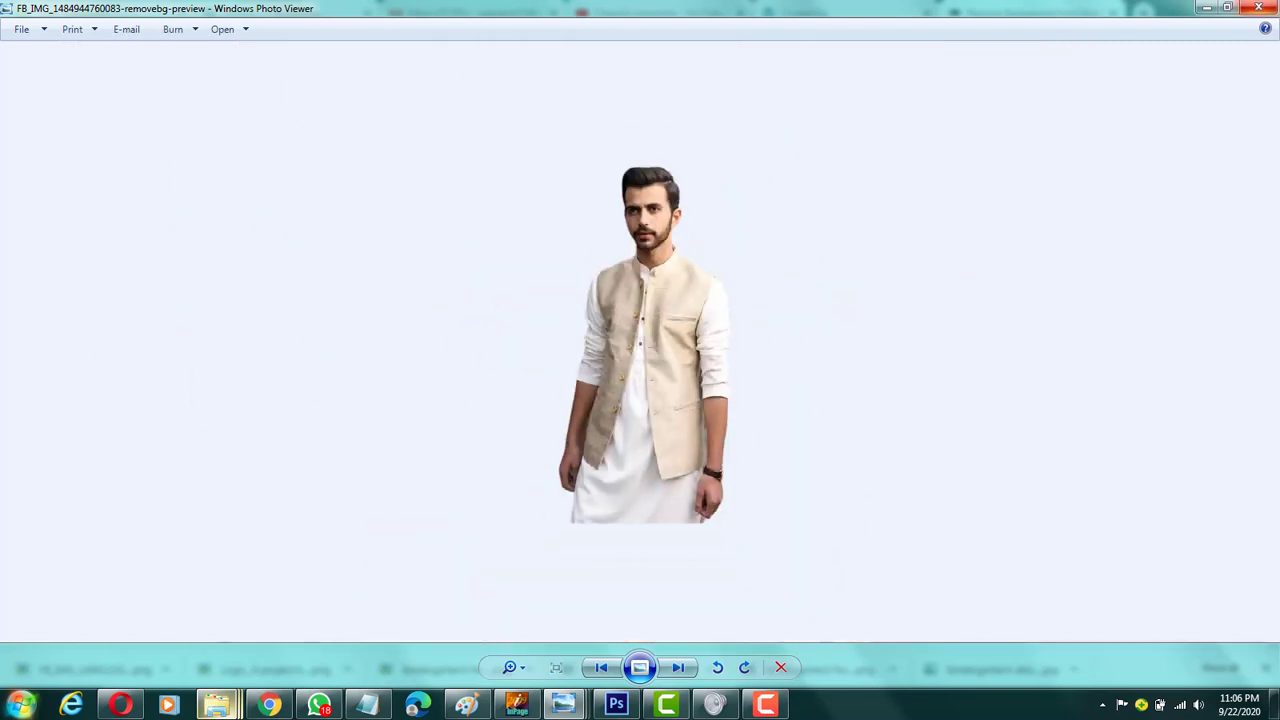
pyautogui.click(1258, 7)
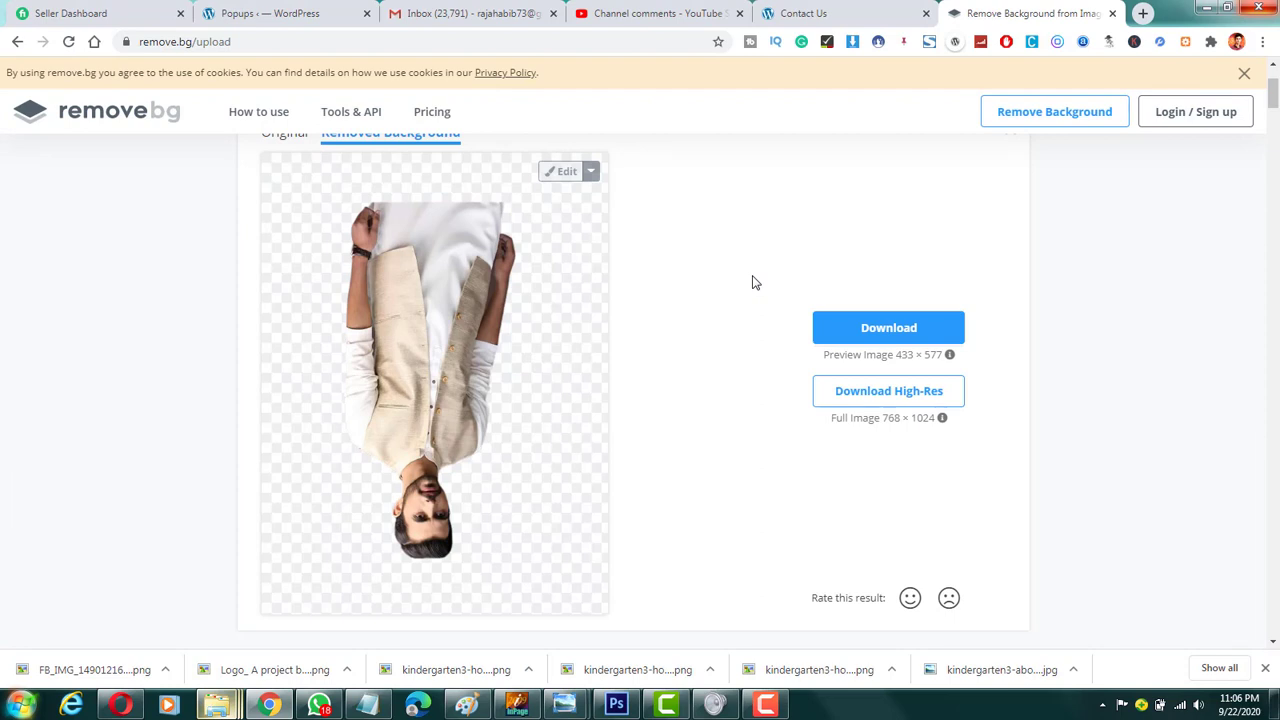
# Step: Open Canva in a new browser tab with a blank 1280 × 720 px design and dismiss the Magic Resize tip
pyautogui.click(1142, 13)
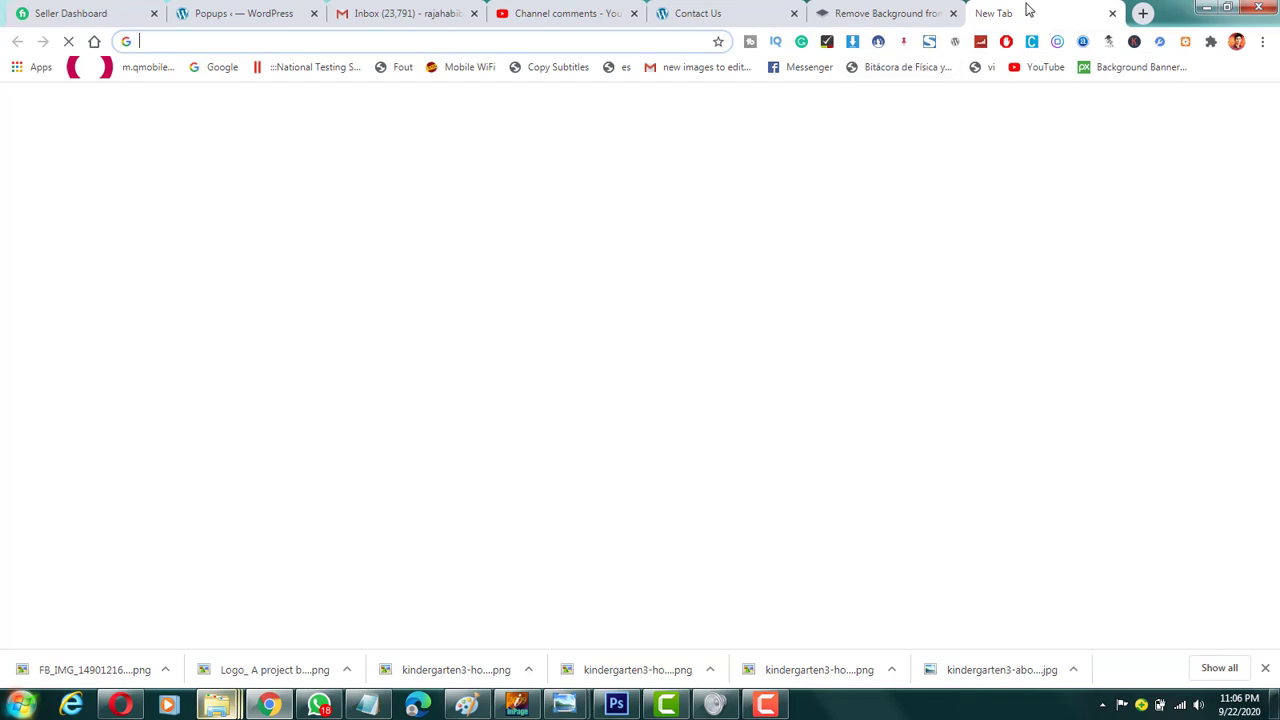
pyautogui.click(681, 36)
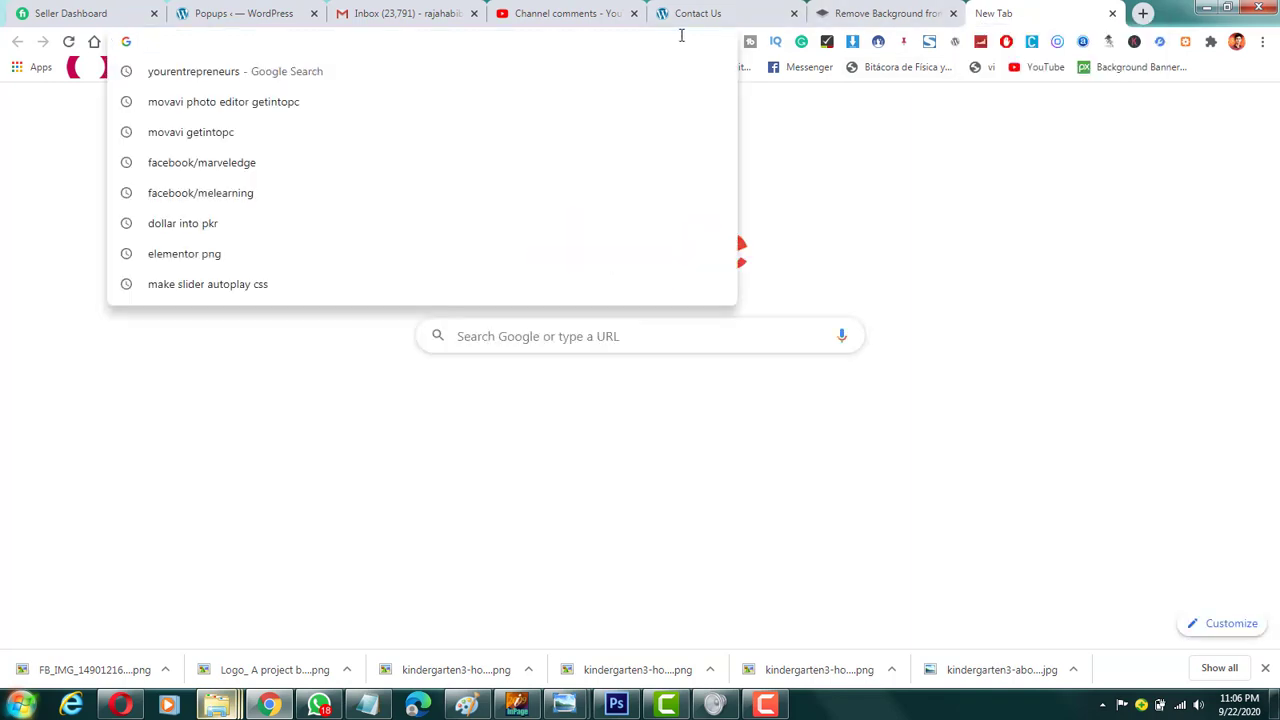
pyautogui.write('canva.com')
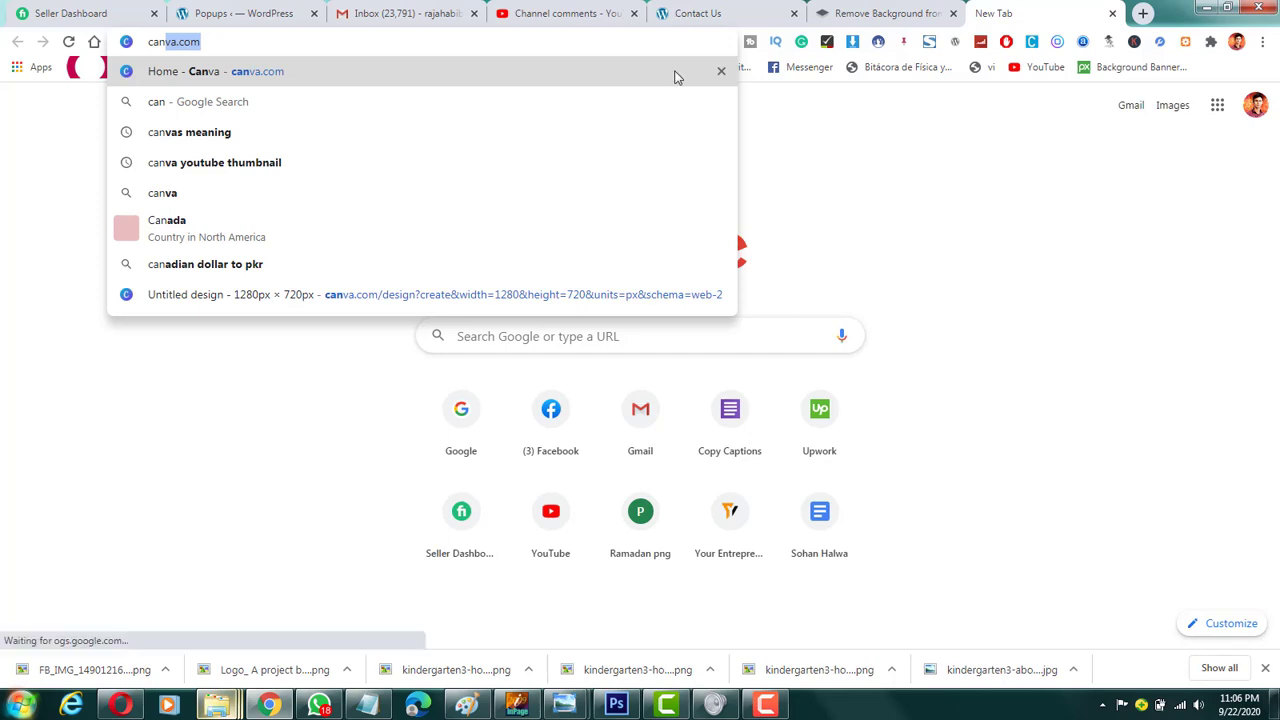
pyautogui.click(517, 306)
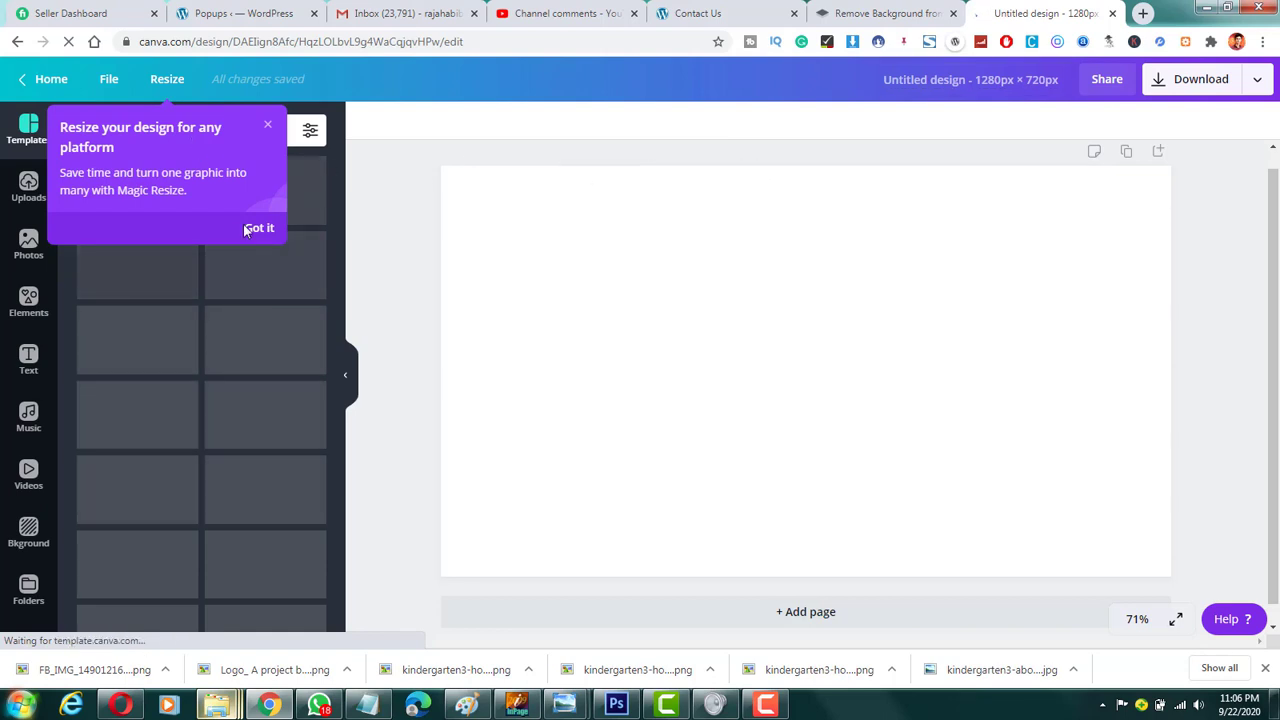
pyautogui.click(277, 222)
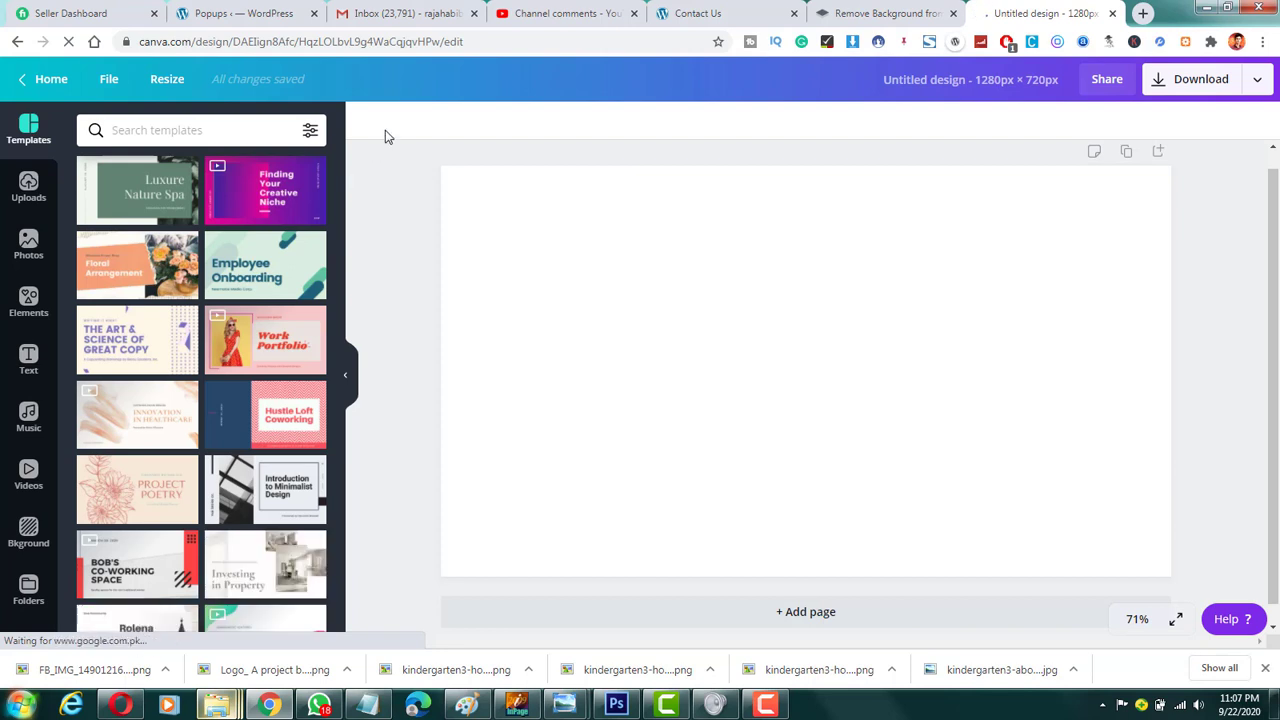
# Step: Place the uploaded blue-gradient image of the doctor with a clipboard and remove its background with Background Remover
pyautogui.click(28, 190)
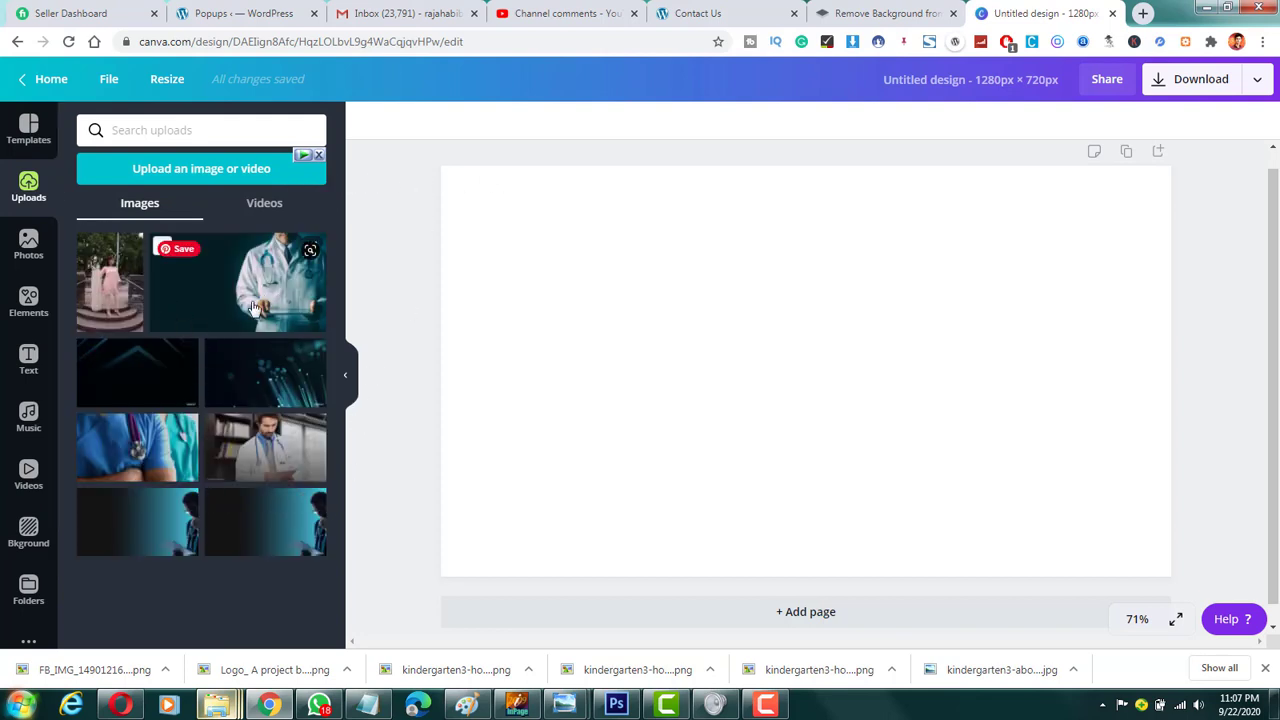
pyautogui.click(270, 530)
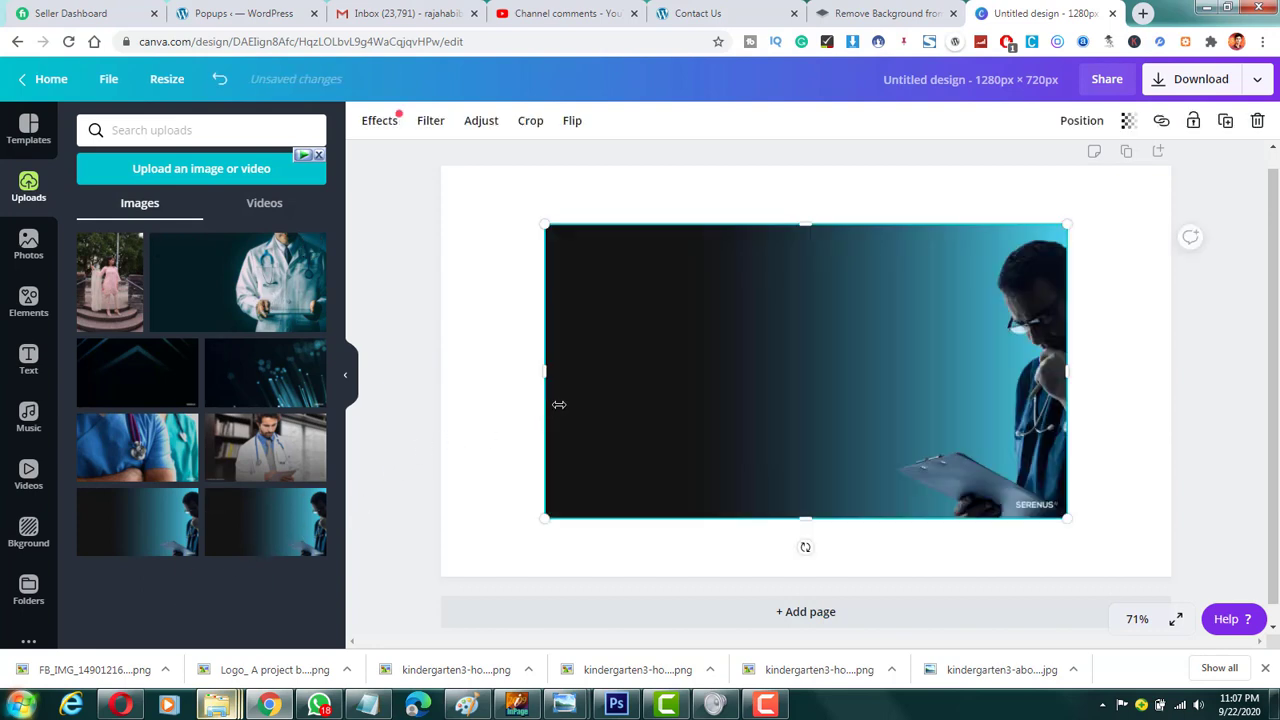
pyautogui.click(392, 124)
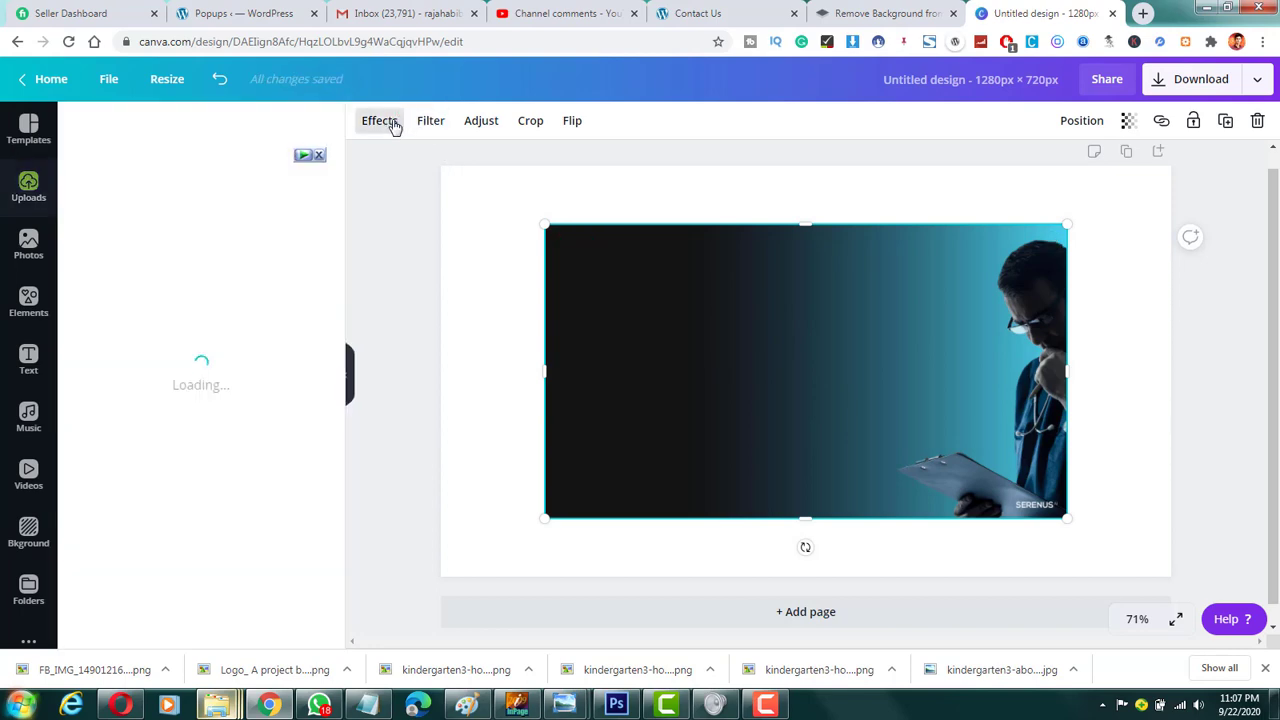
pyautogui.click(318, 158)
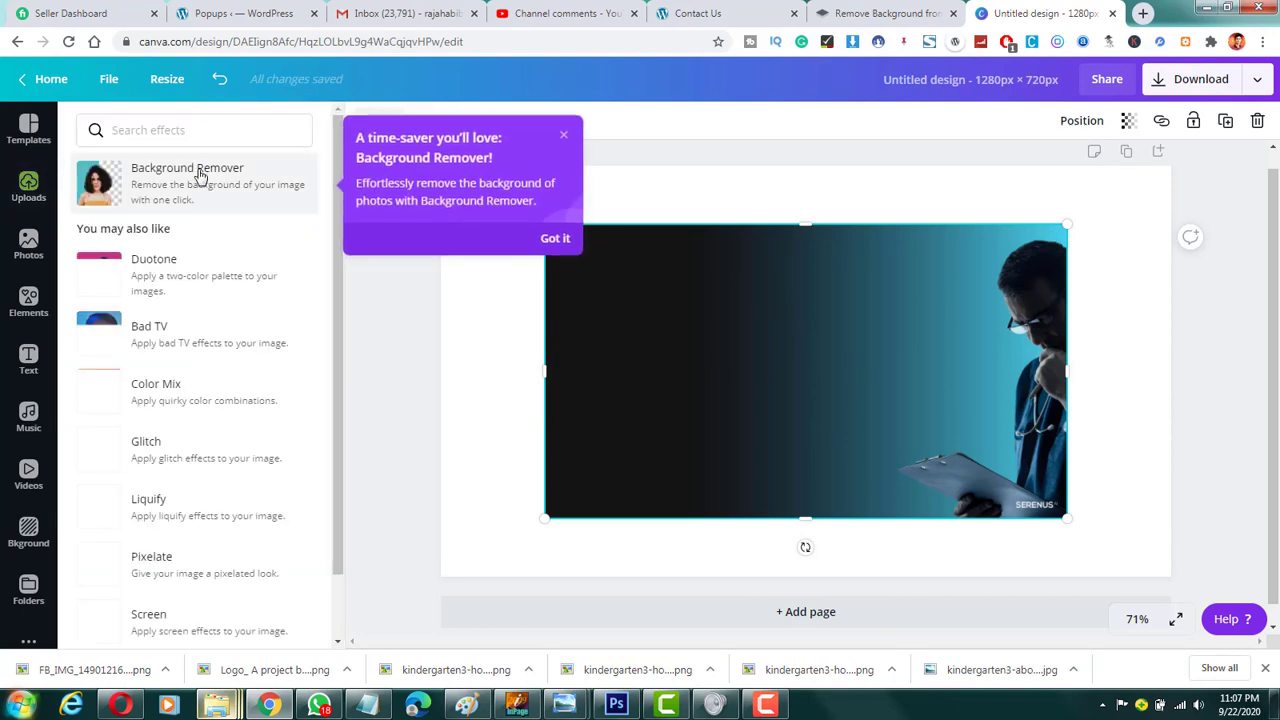
pyautogui.click(200, 176)
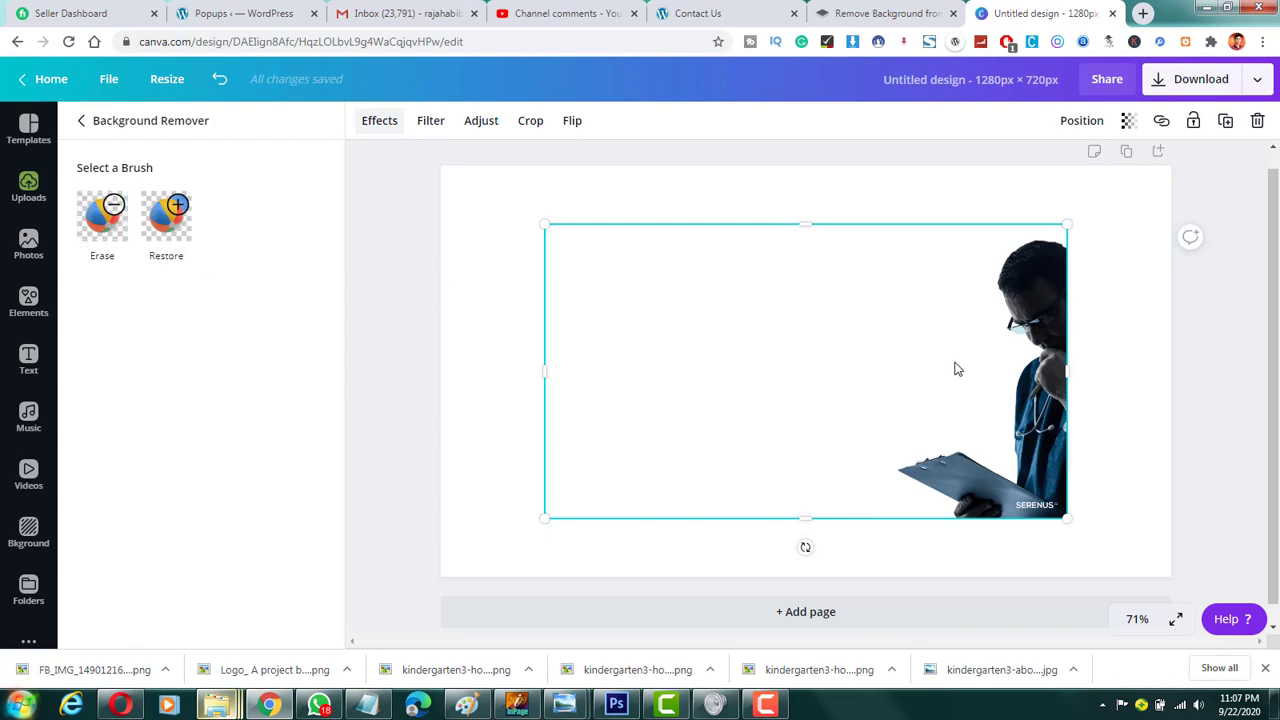
# Step: Enlarge the doctor cutout from opposite corners until its frame fills the whole page
pyautogui.moveTo(501, 209); pyautogui.dragTo(440, 166)
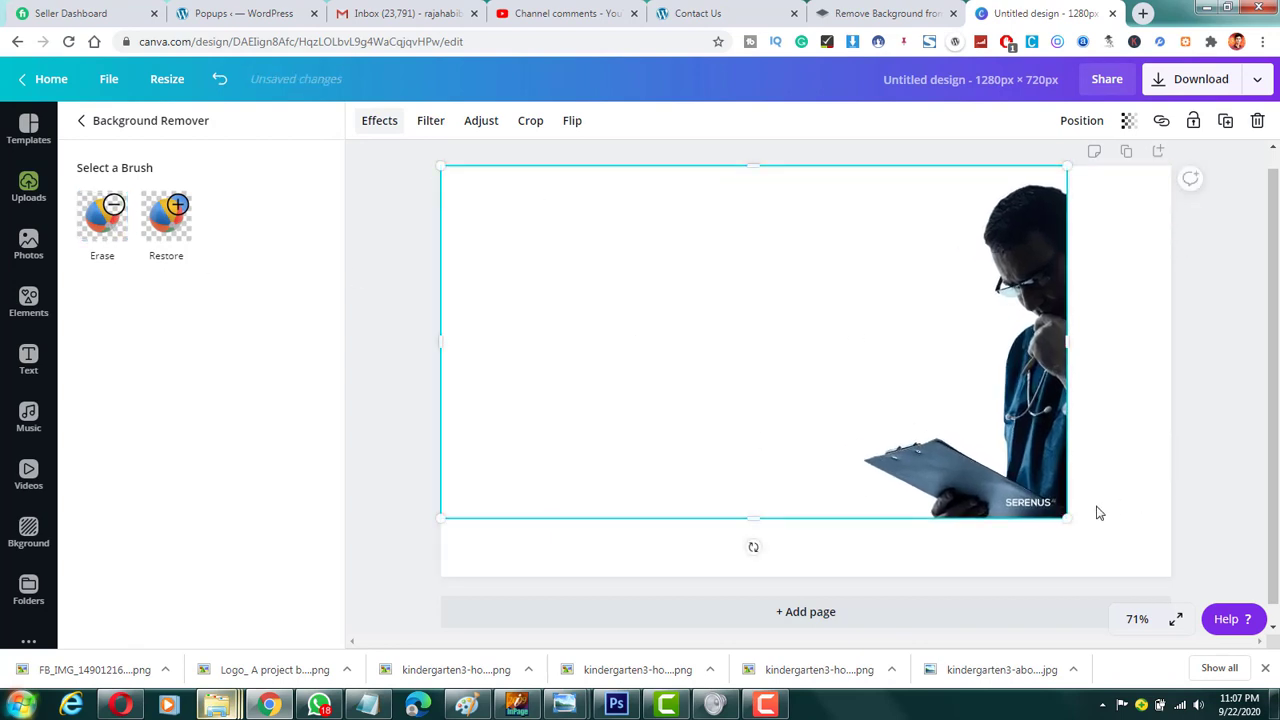
pyautogui.moveTo(1067, 518); pyautogui.dragTo(1176, 584)
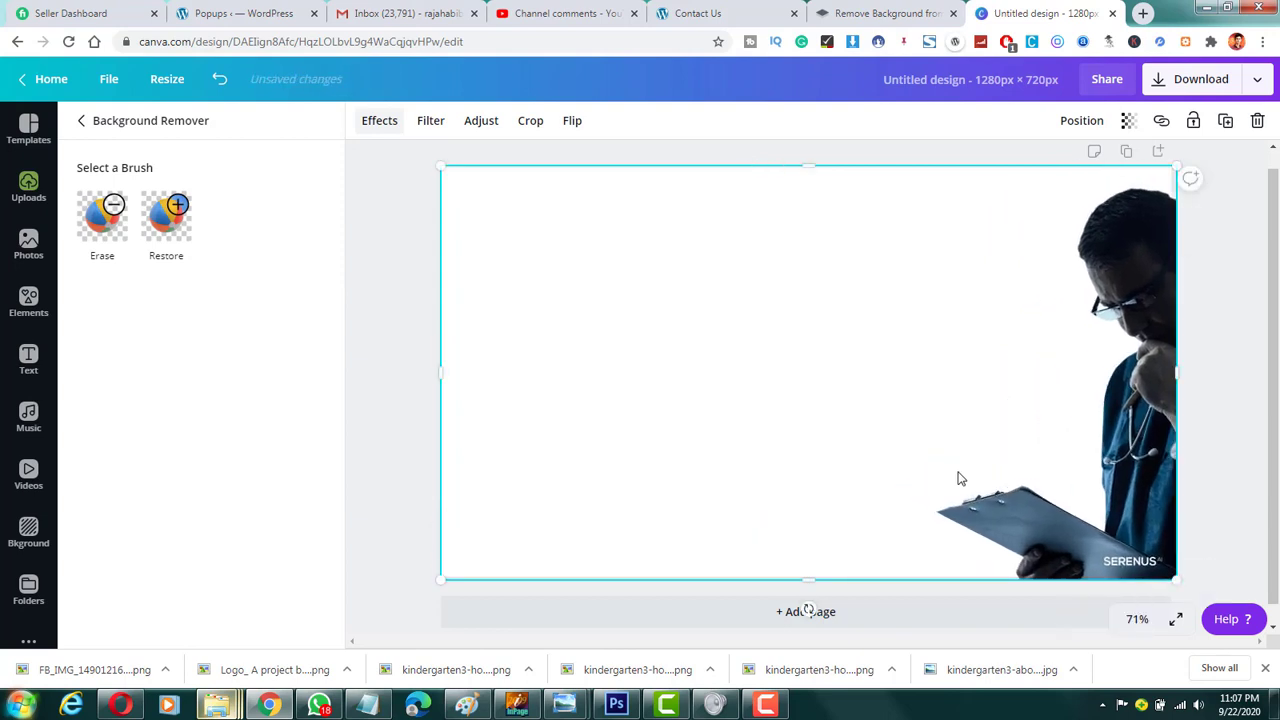
# Step: Look at the cutout's transparency setting and the design's download and sharing options
pyautogui.click(1128, 120)
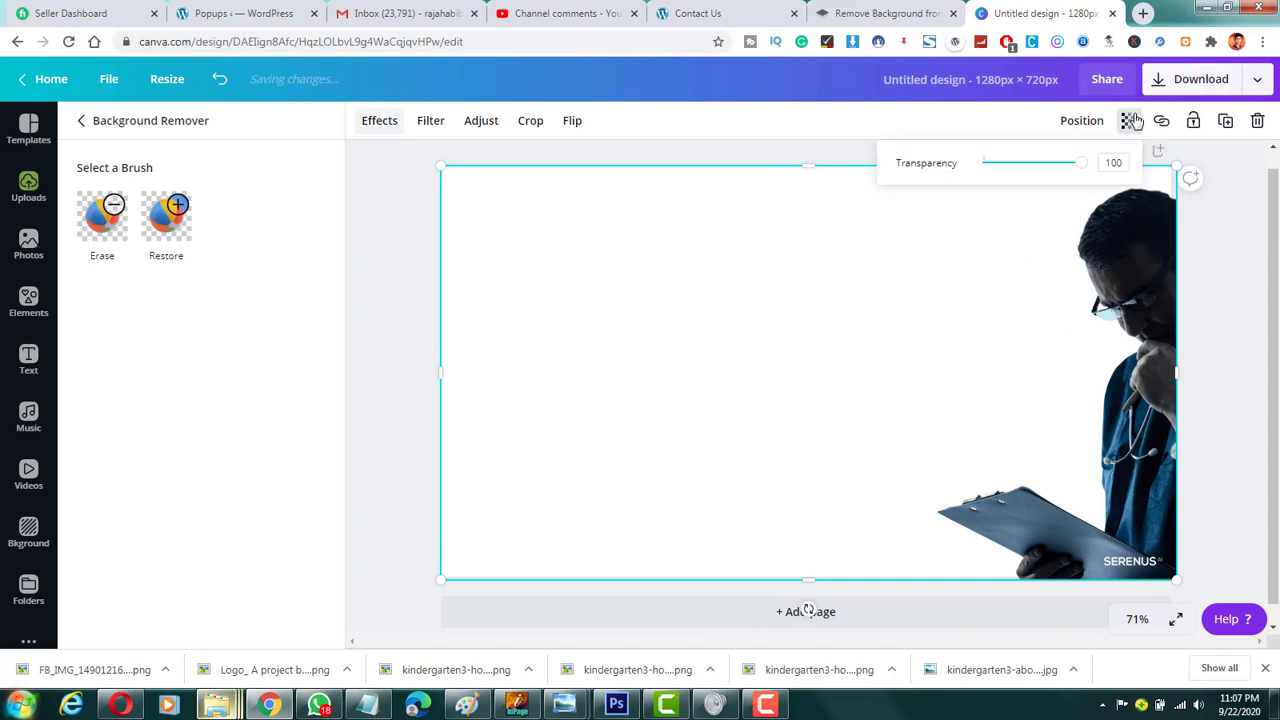
pyautogui.click(1007, 168)
pyautogui.moveTo(1010, 170); pyautogui.dragTo(1120, 150)
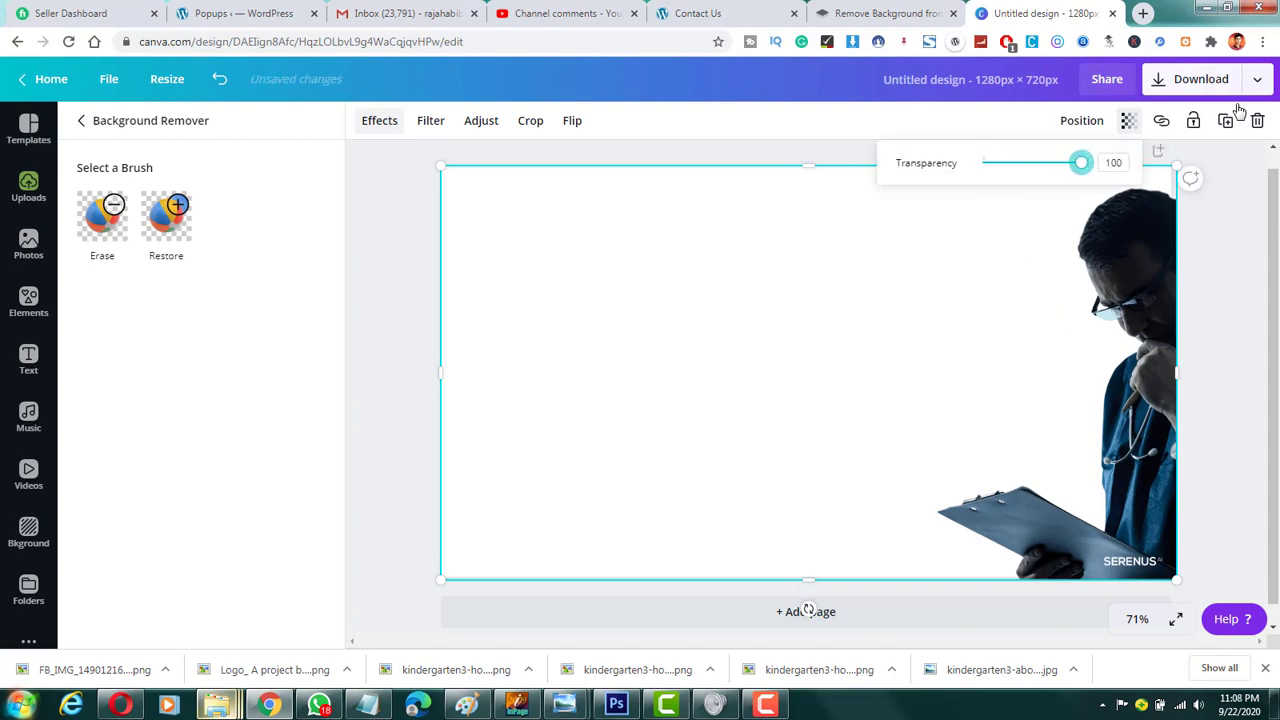
pyautogui.click(1254, 80)
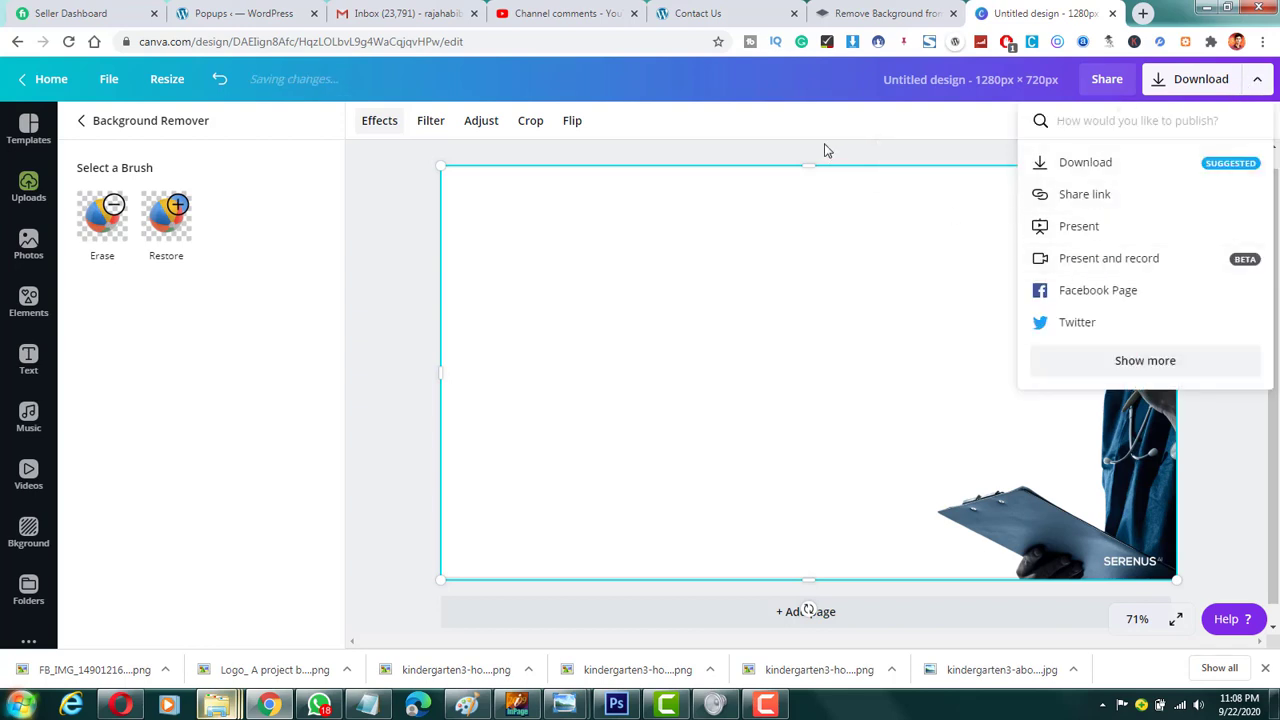
pyautogui.click(826, 149)
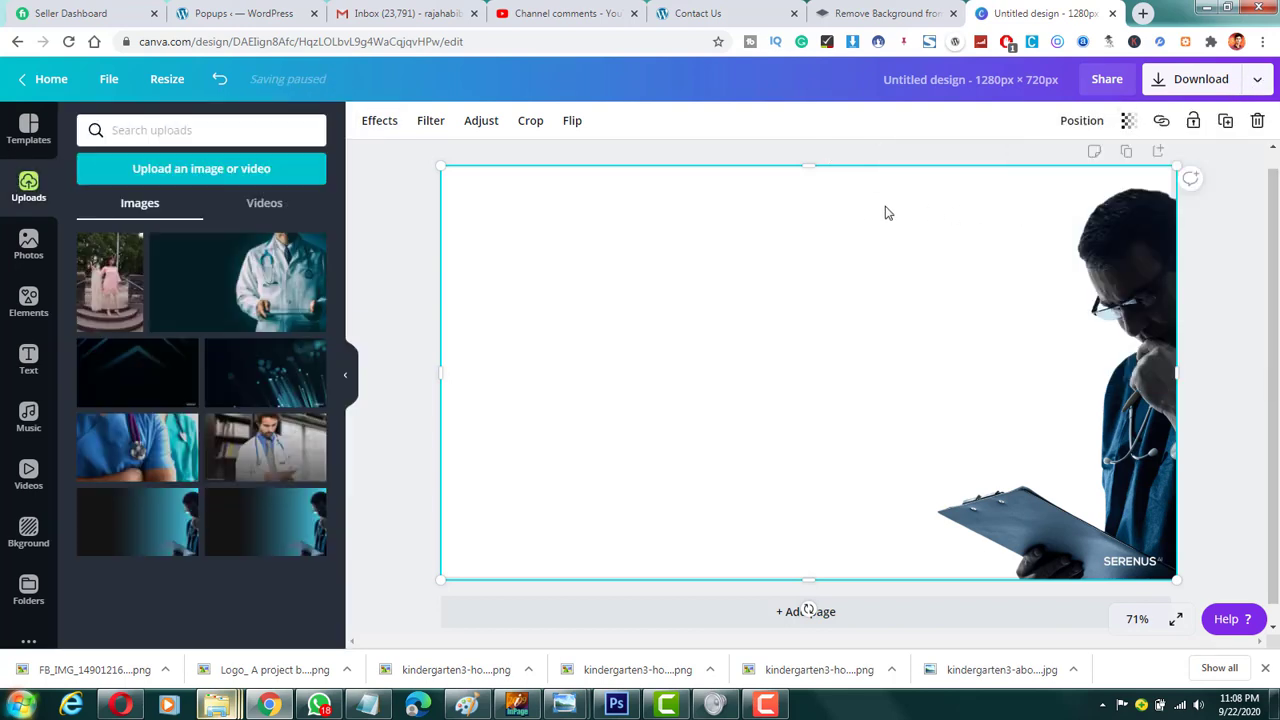
# Step: Delete the doctor image that fills the Canva page
pyautogui.click(393, 229)
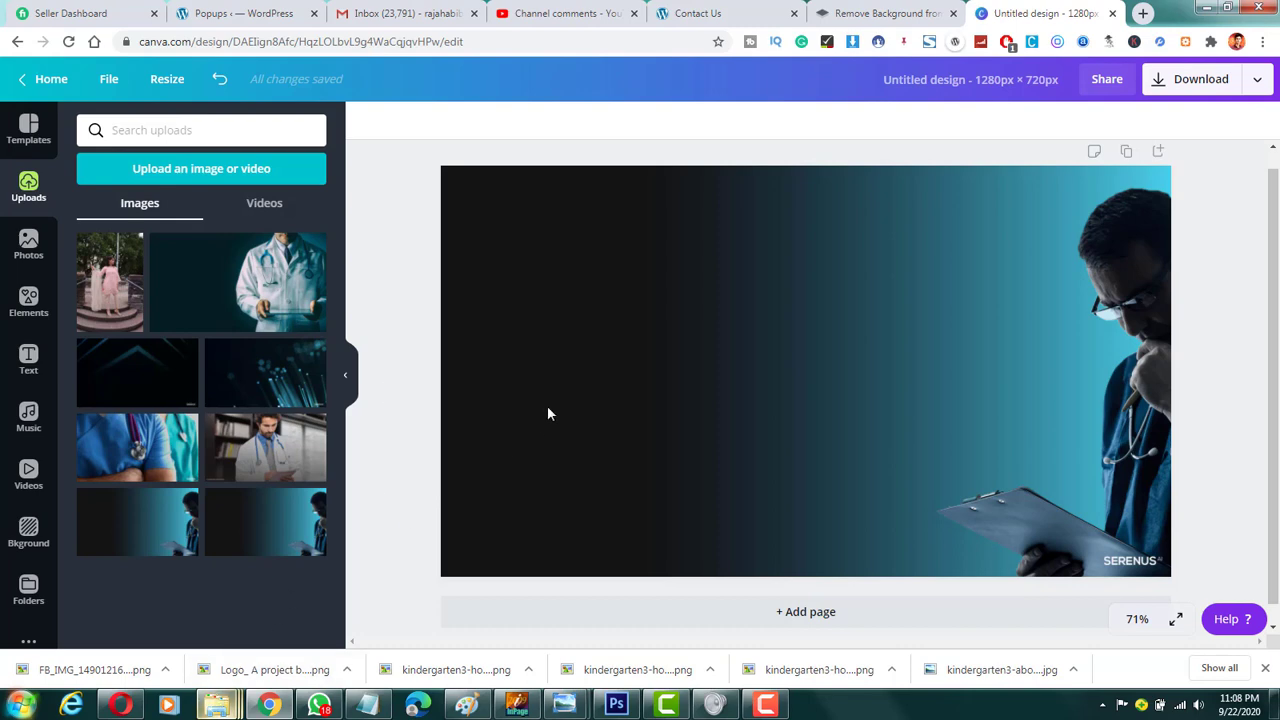
pyautogui.click(577, 287)
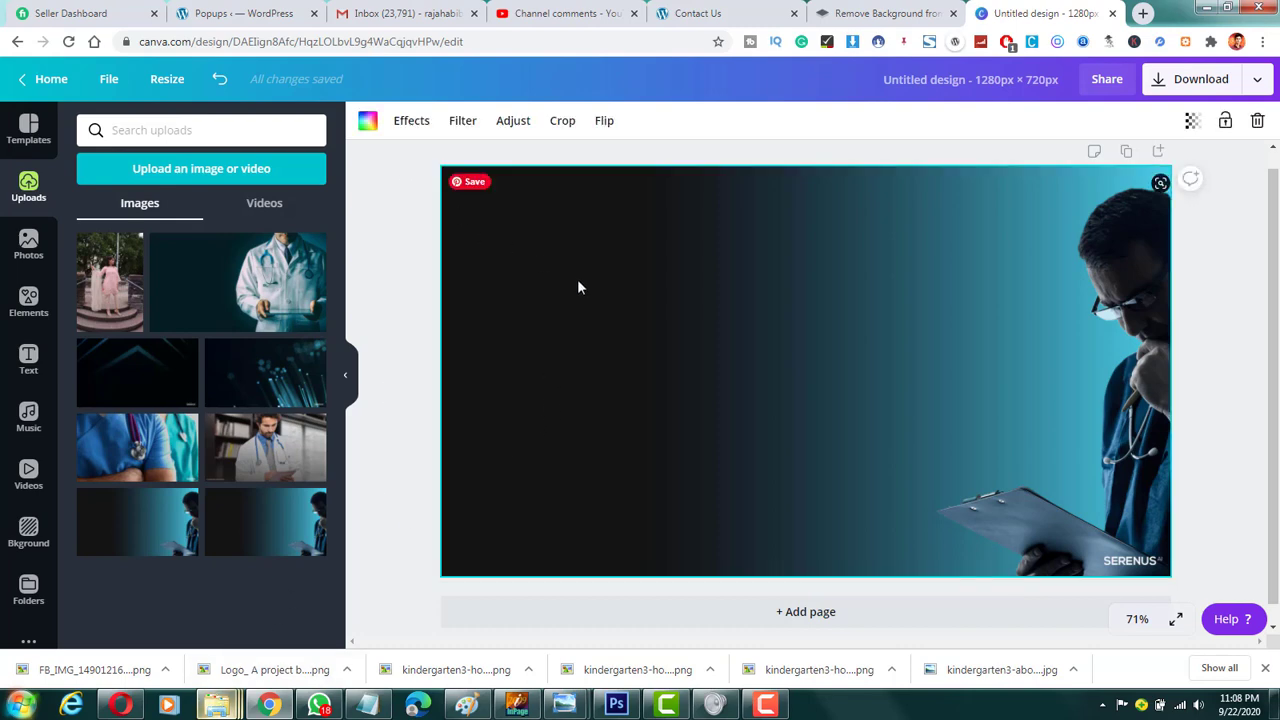
pyautogui.press('Delete')
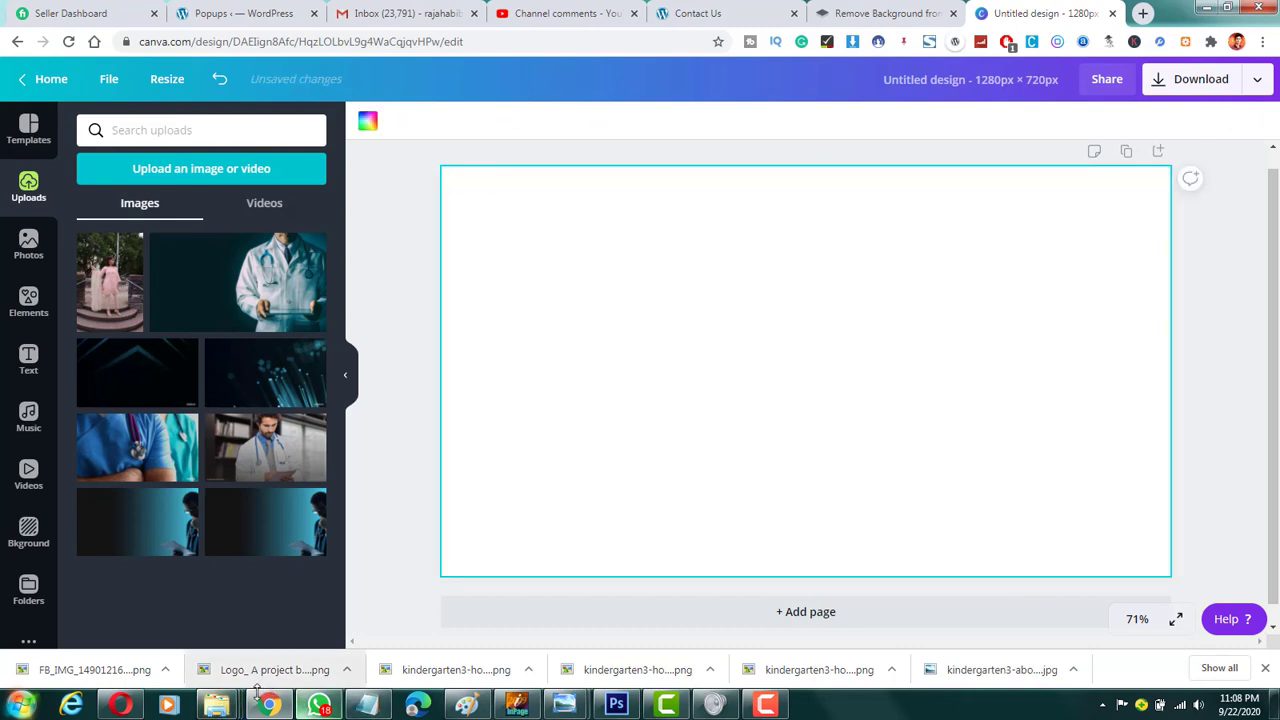
pyautogui.moveTo(240, 703)
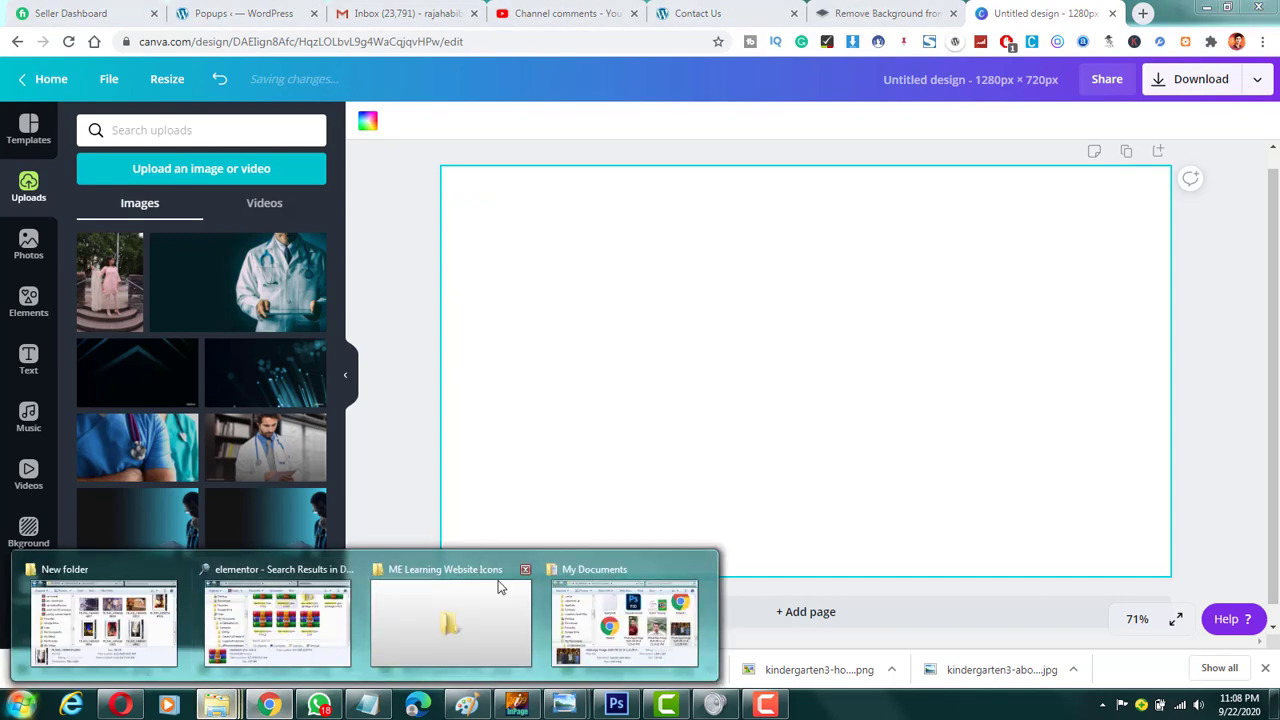
pyautogui.click(150, 598)
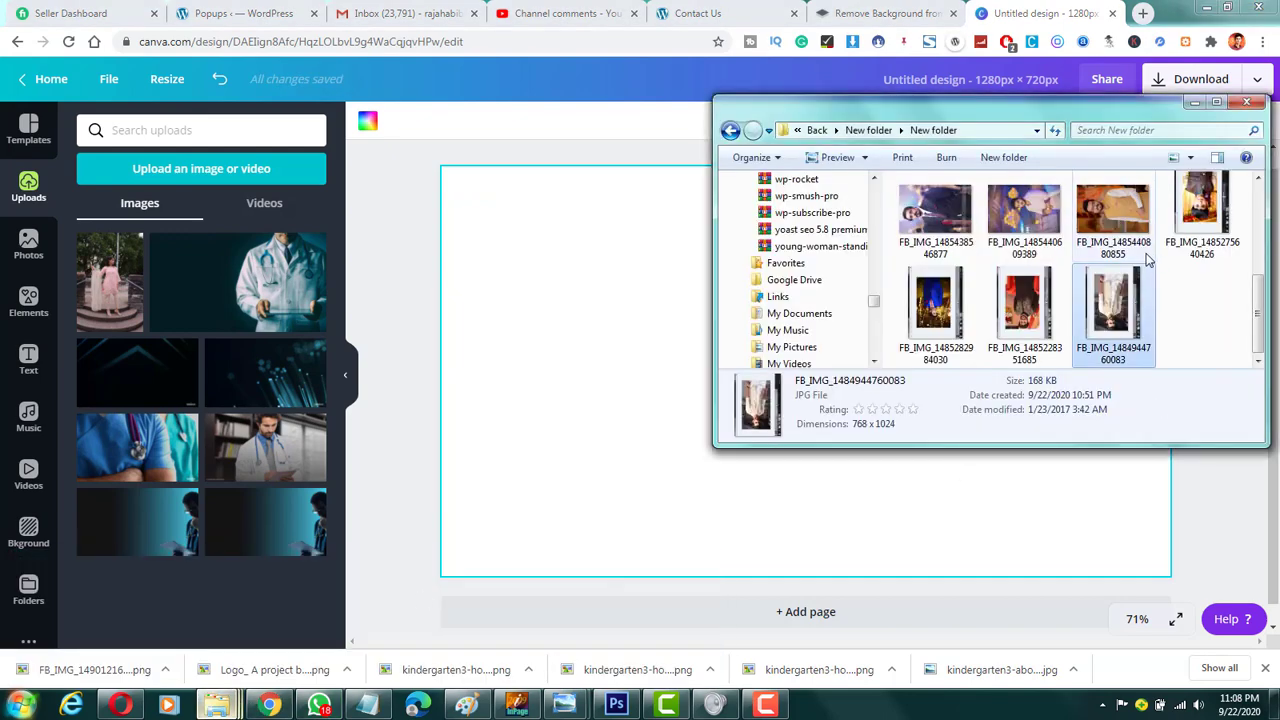
pyautogui.scroll(3, 1145, 258)
pyautogui.scroll(3, 1145, 258)
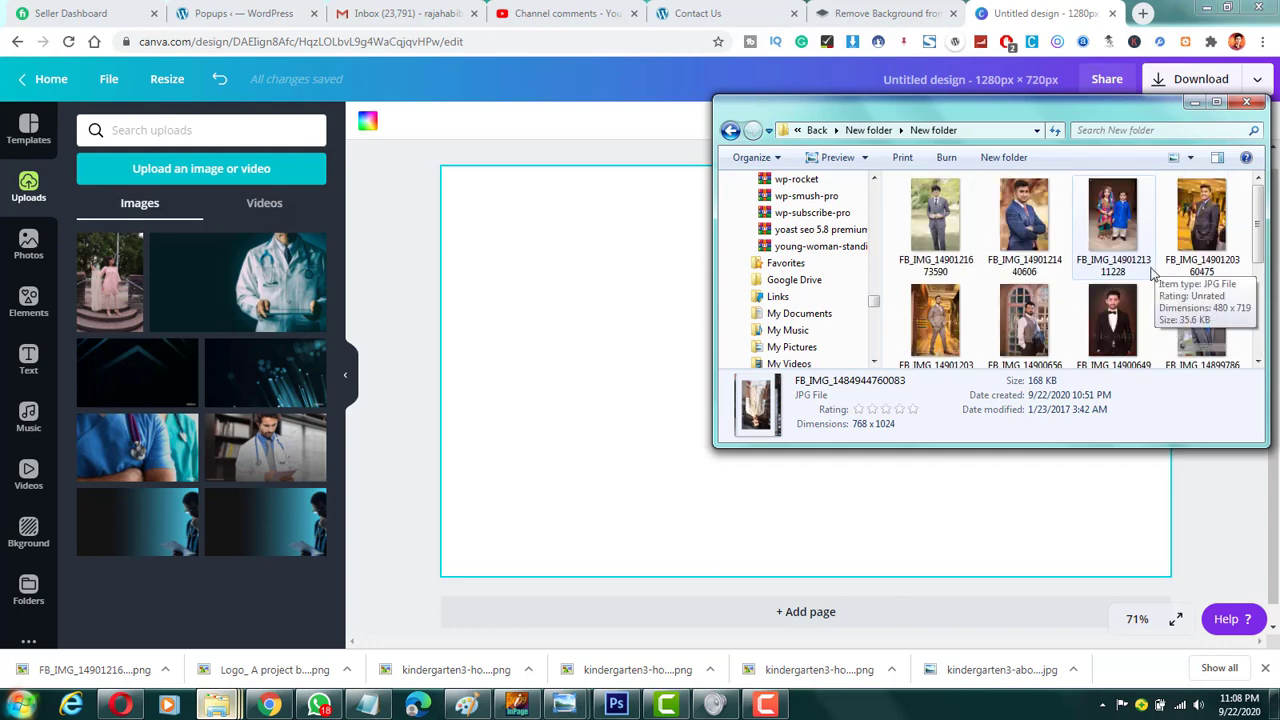
pyautogui.scroll(-1, 1149, 298)
pyautogui.scroll(-1, 1148, 292)
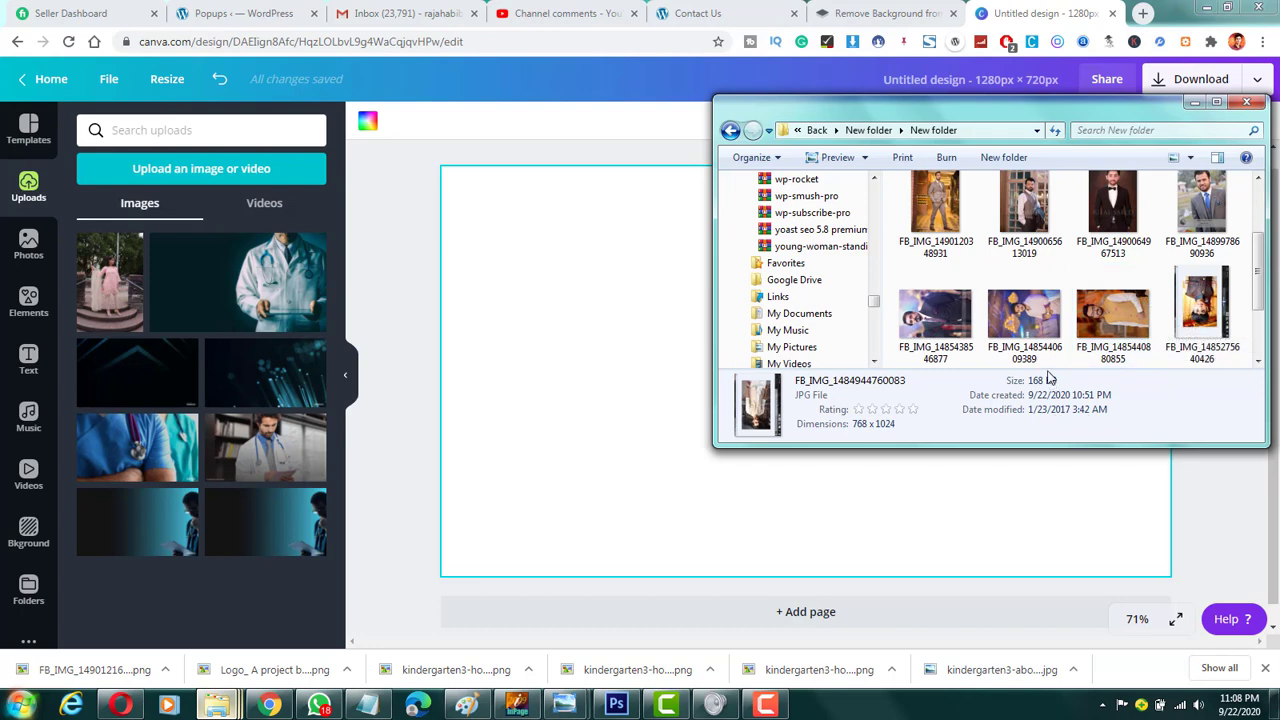
pyautogui.moveTo(940, 326); pyautogui.dragTo(601, 317)
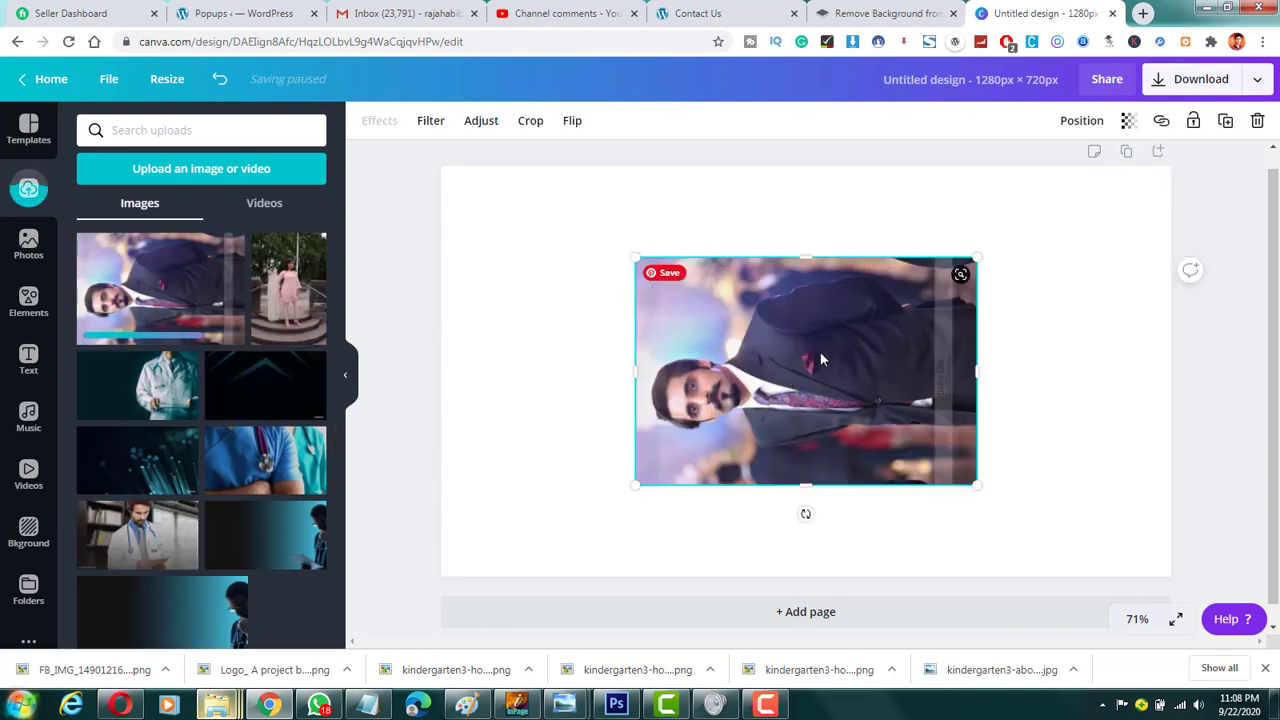
# Step: Rotate the photo of the man in the suit upright and remove its background with Background Remover
pyautogui.rightClick(820, 353)
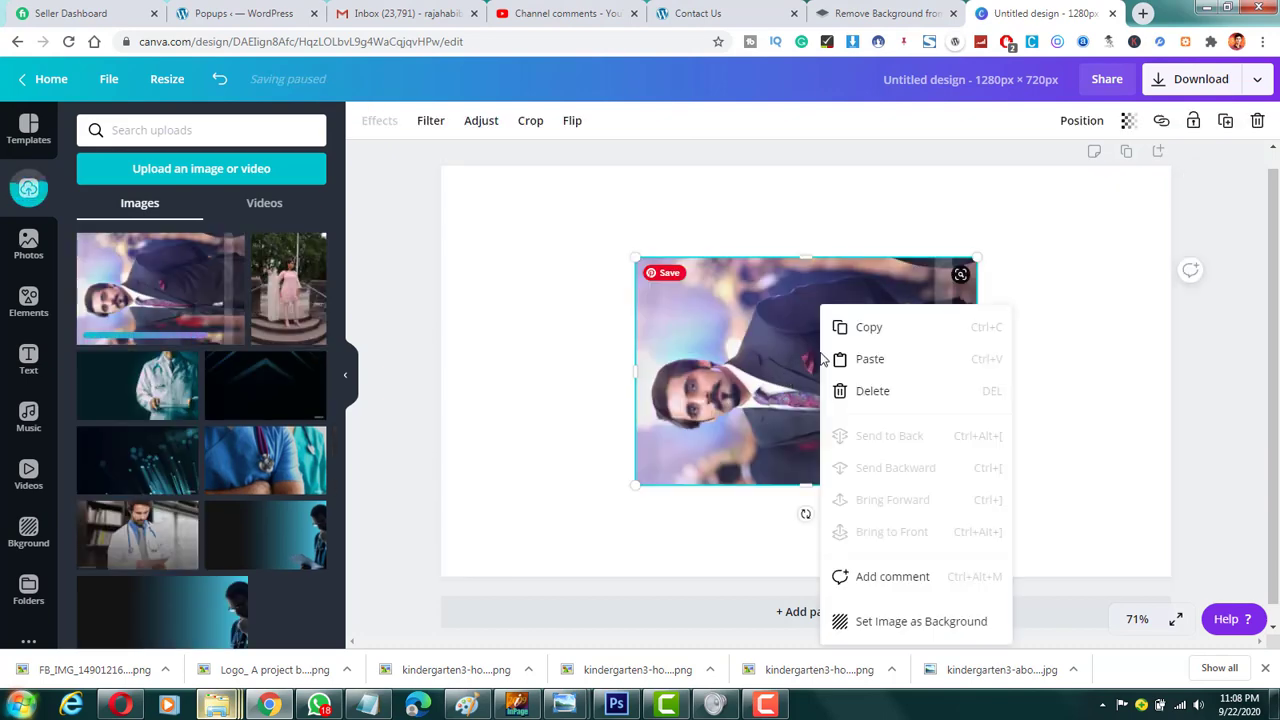
pyautogui.click(780, 408)
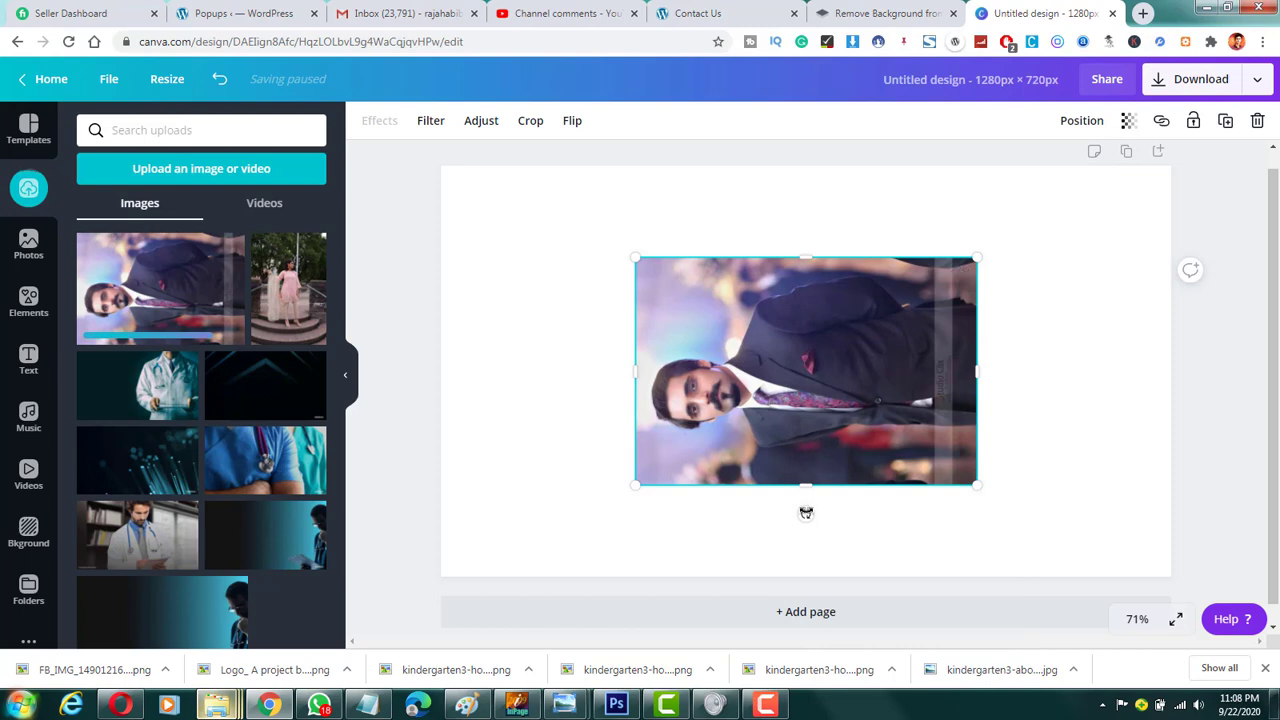
pyautogui.moveTo(806, 512); pyautogui.dragTo(660, 395)
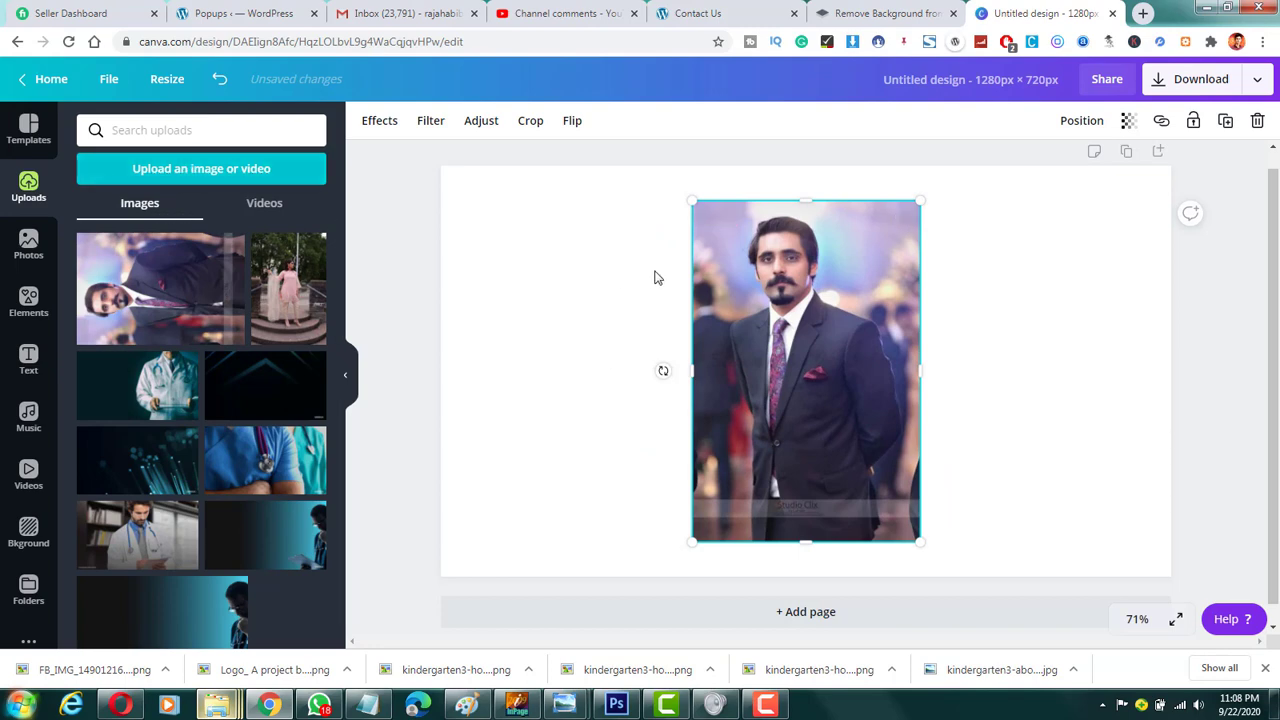
pyautogui.click(397, 127)
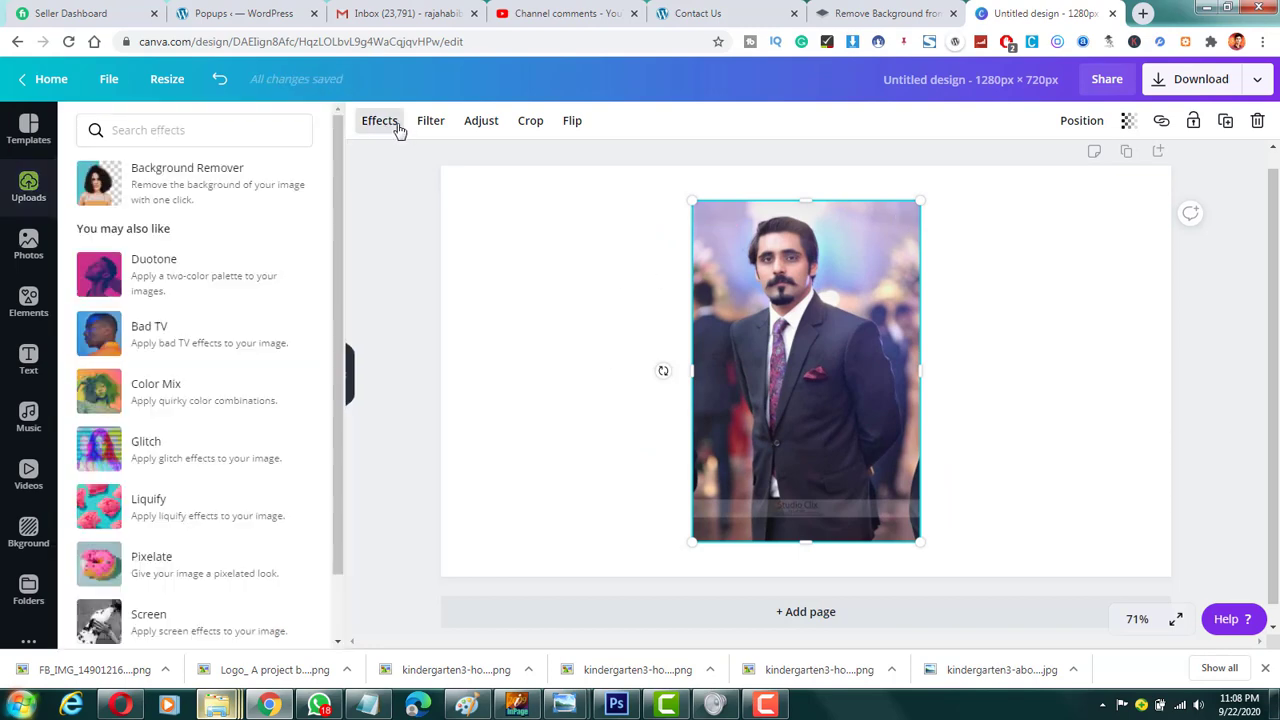
pyautogui.click(258, 194)
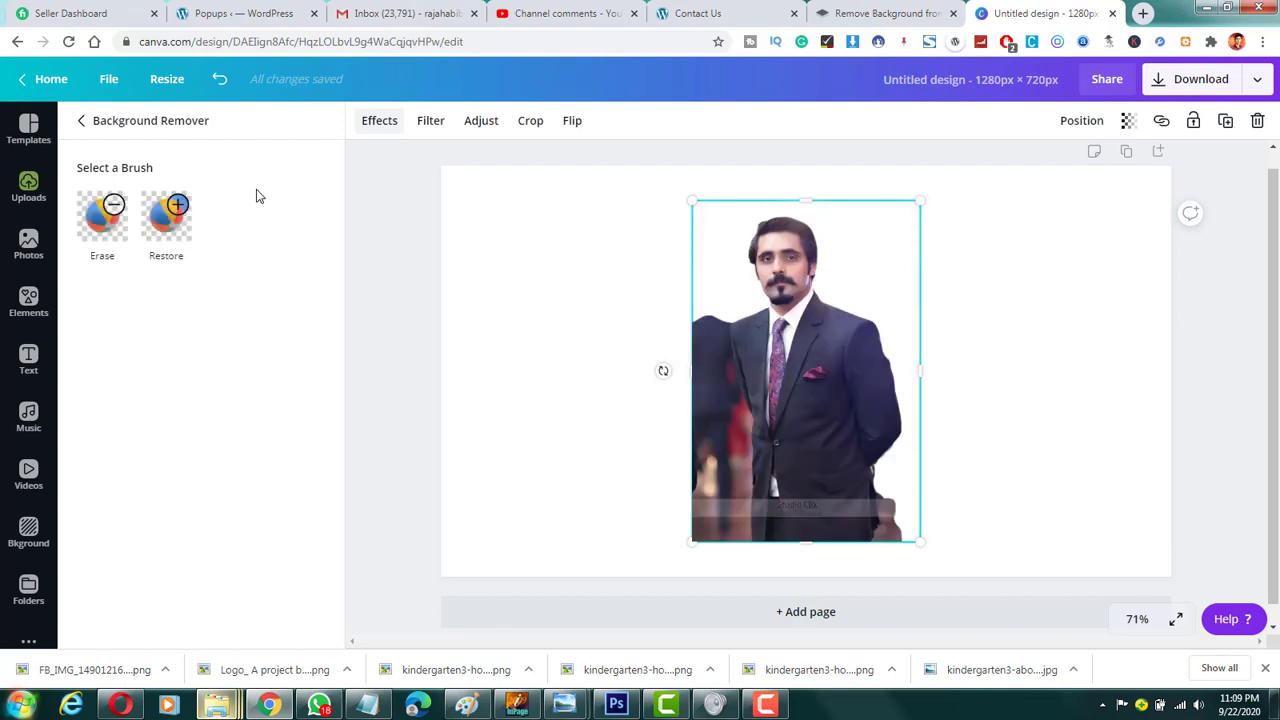
pyautogui.click(882, 10)
pyautogui.click(1012, 10)
pyautogui.moveTo(220, 706)
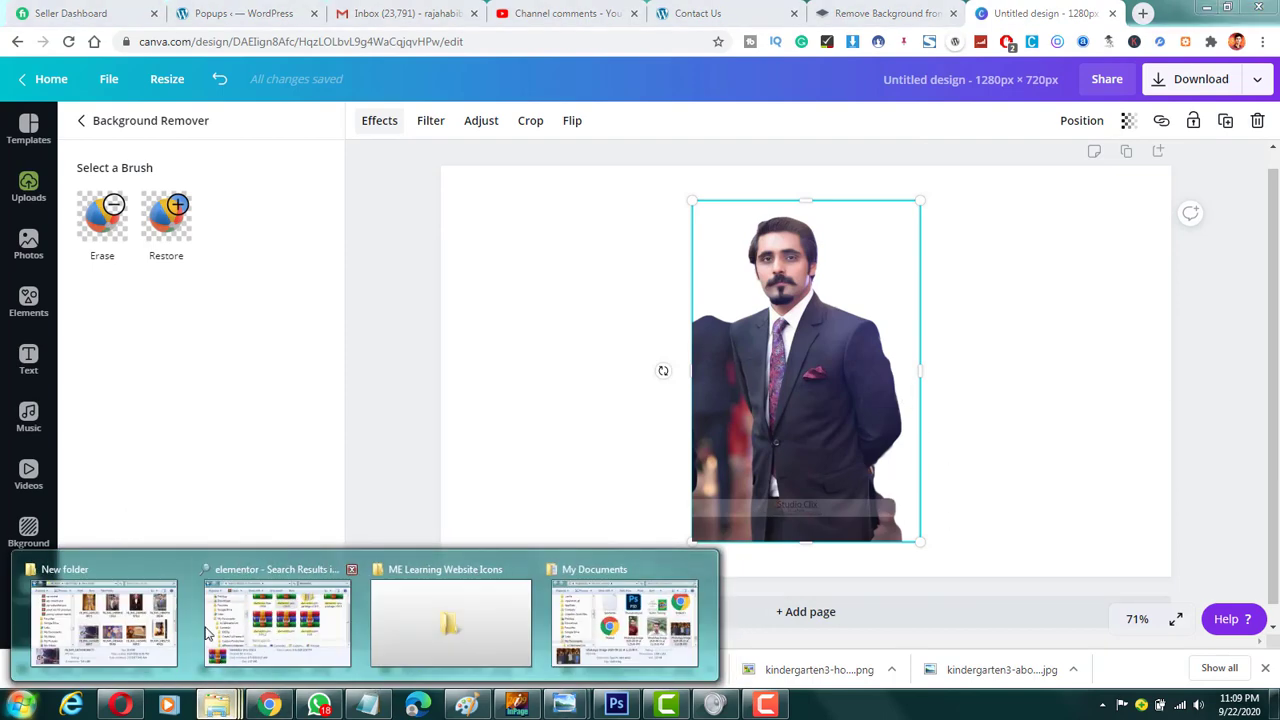
pyautogui.click(126, 612)
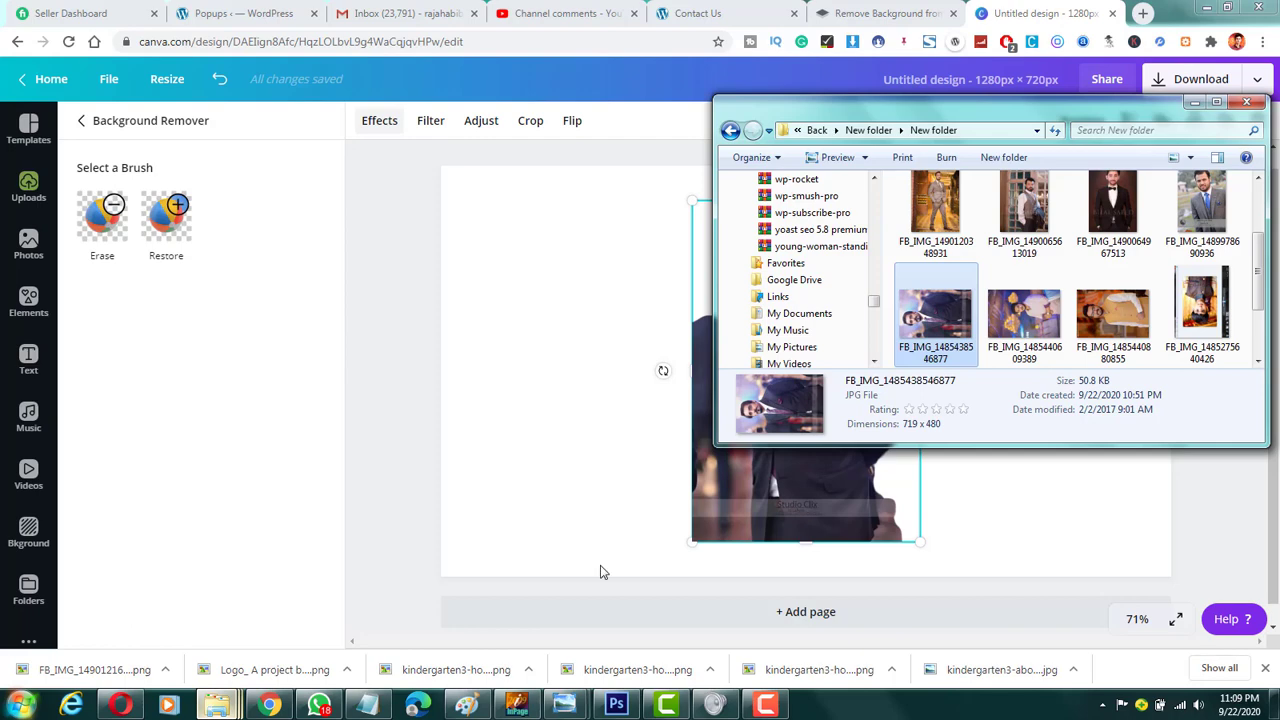
pyautogui.doubleClick(925, 313)
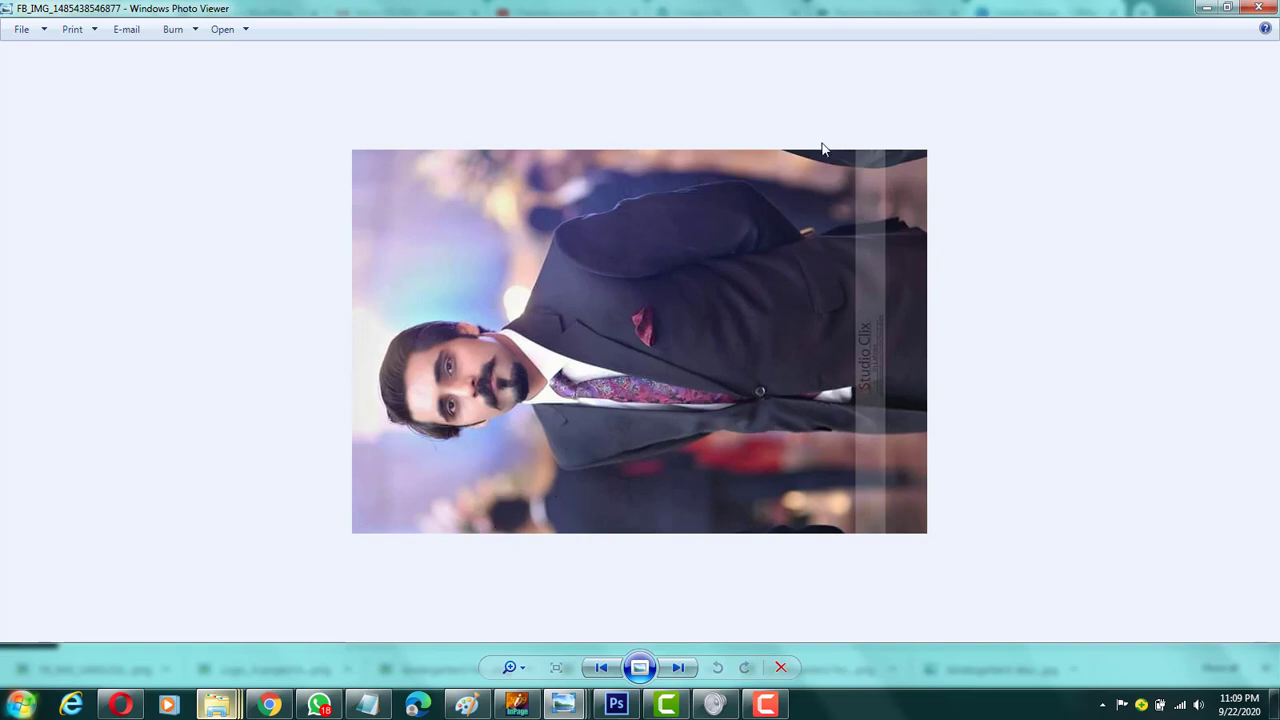
pyautogui.click(1260, 7)
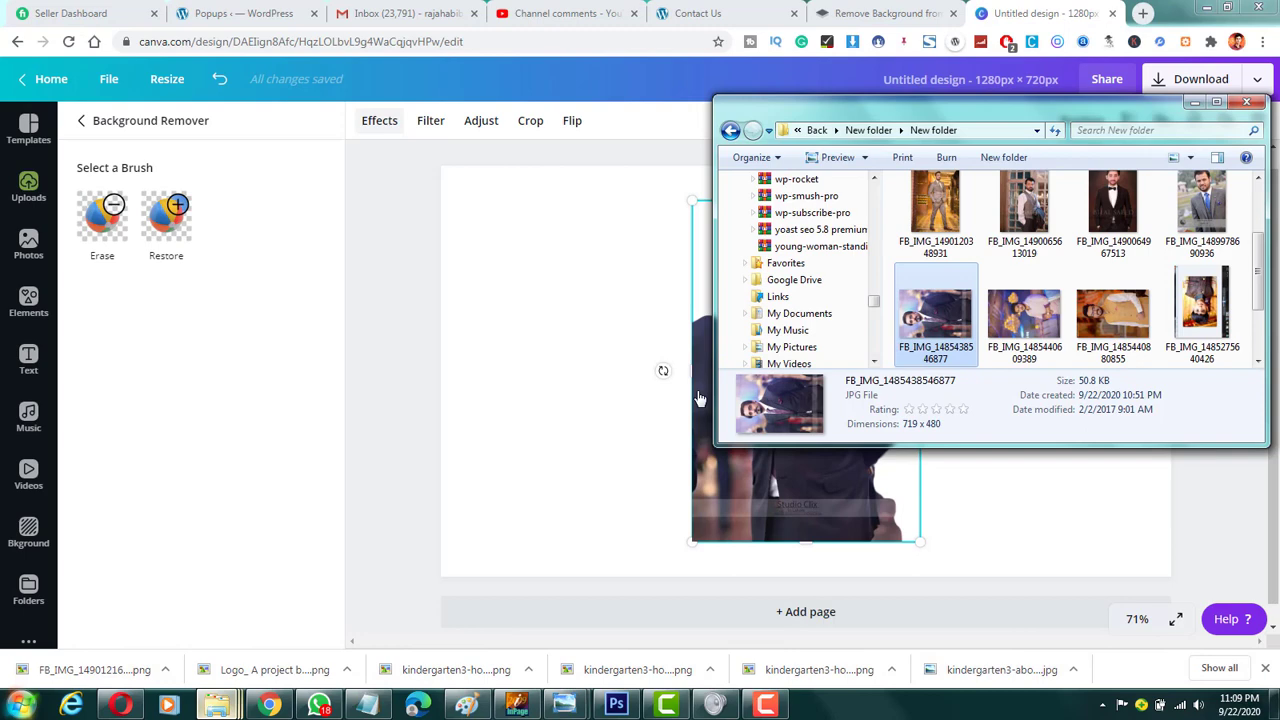
# Step: Look through the adjustment, filter, crop, effect and flip options available for the cutout of the man
pyautogui.click(532, 246)
pyautogui.click(825, 348)
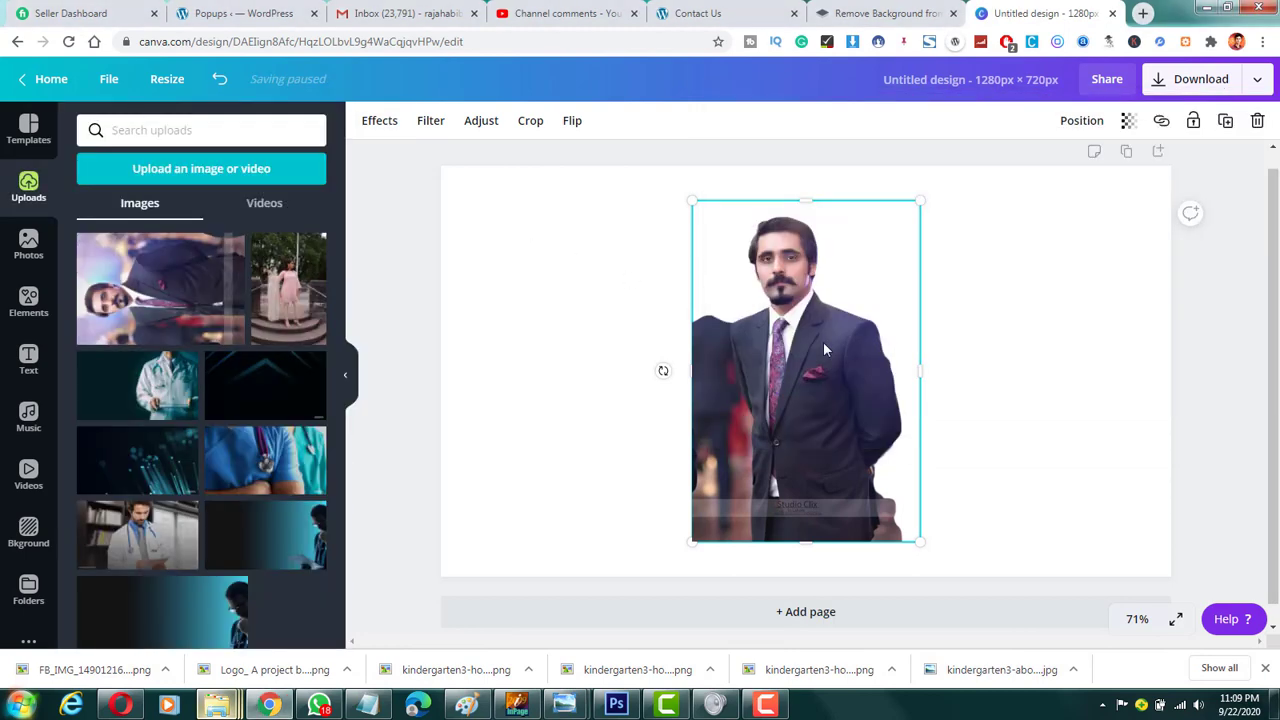
pyautogui.click(477, 128)
pyautogui.click(477, 126)
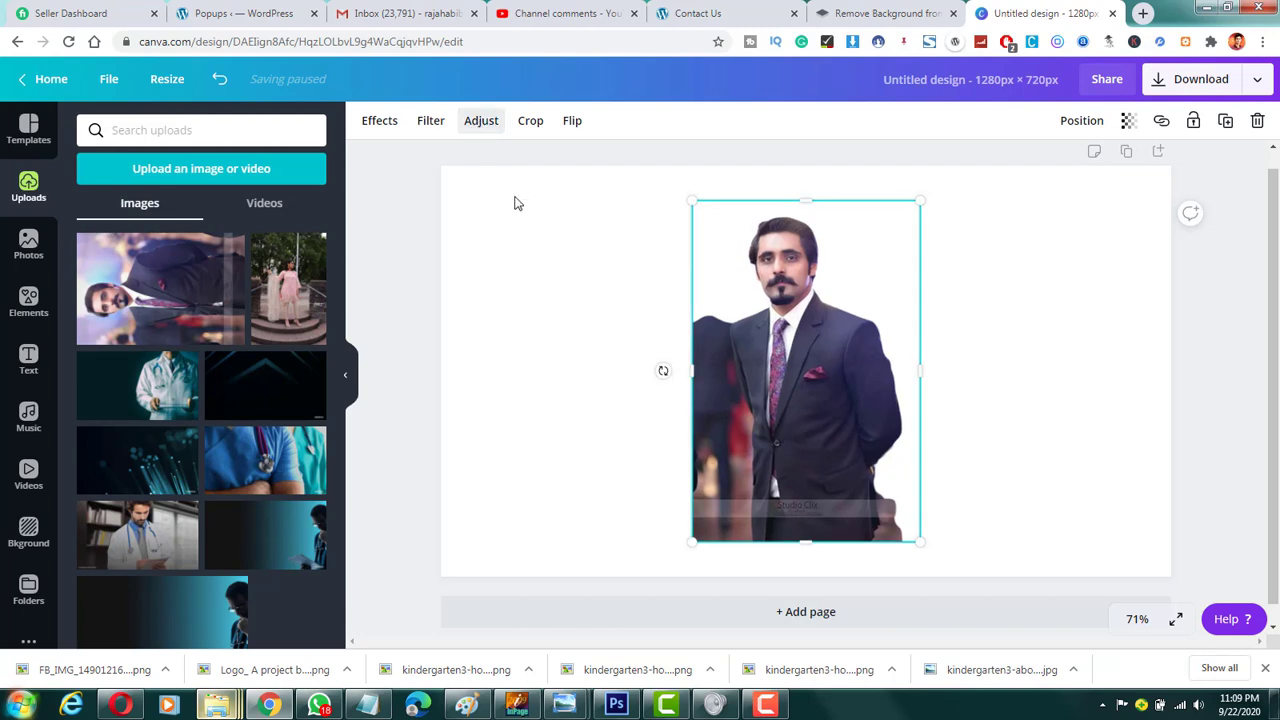
pyautogui.click(472, 128)
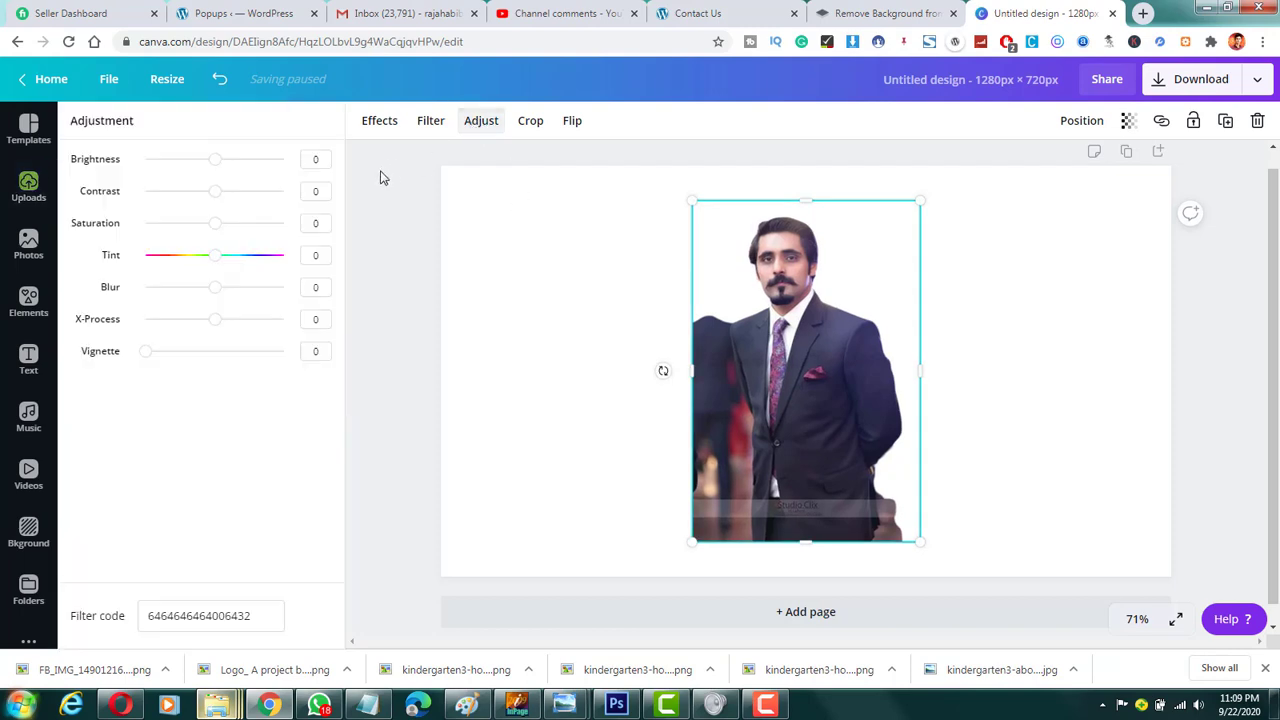
pyautogui.click(433, 120)
pyautogui.click(529, 122)
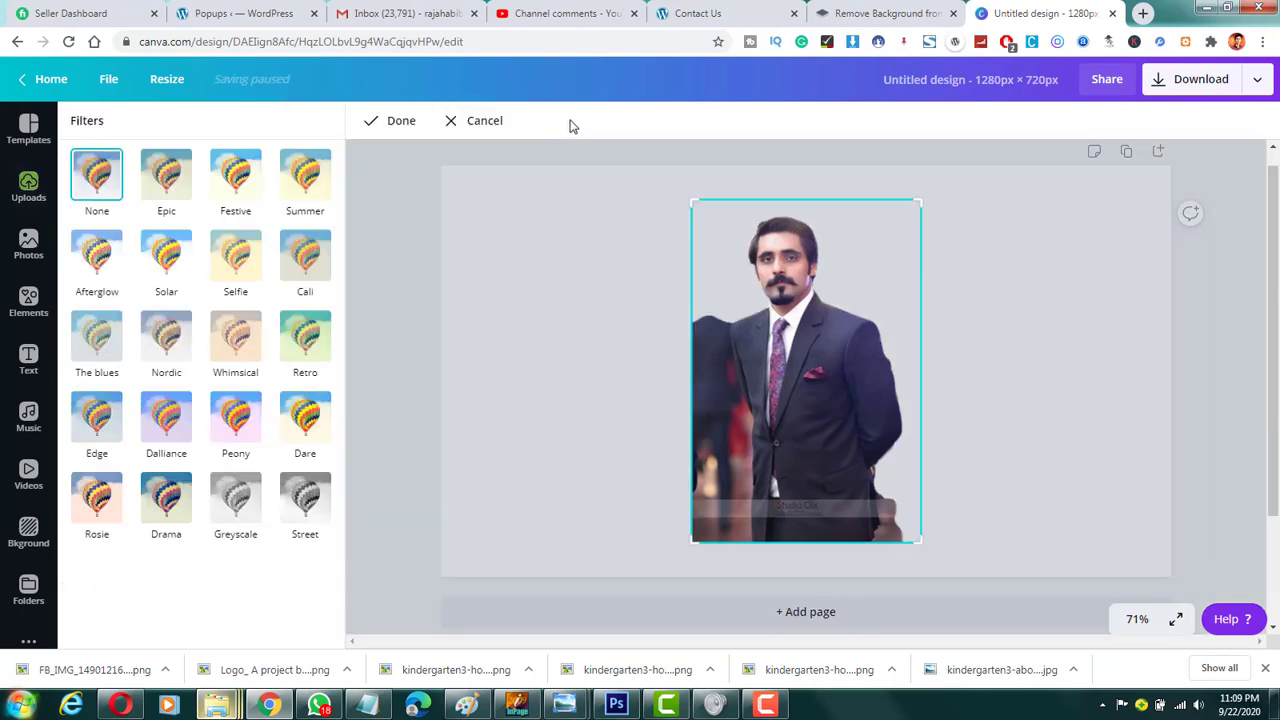
pyautogui.click(478, 126)
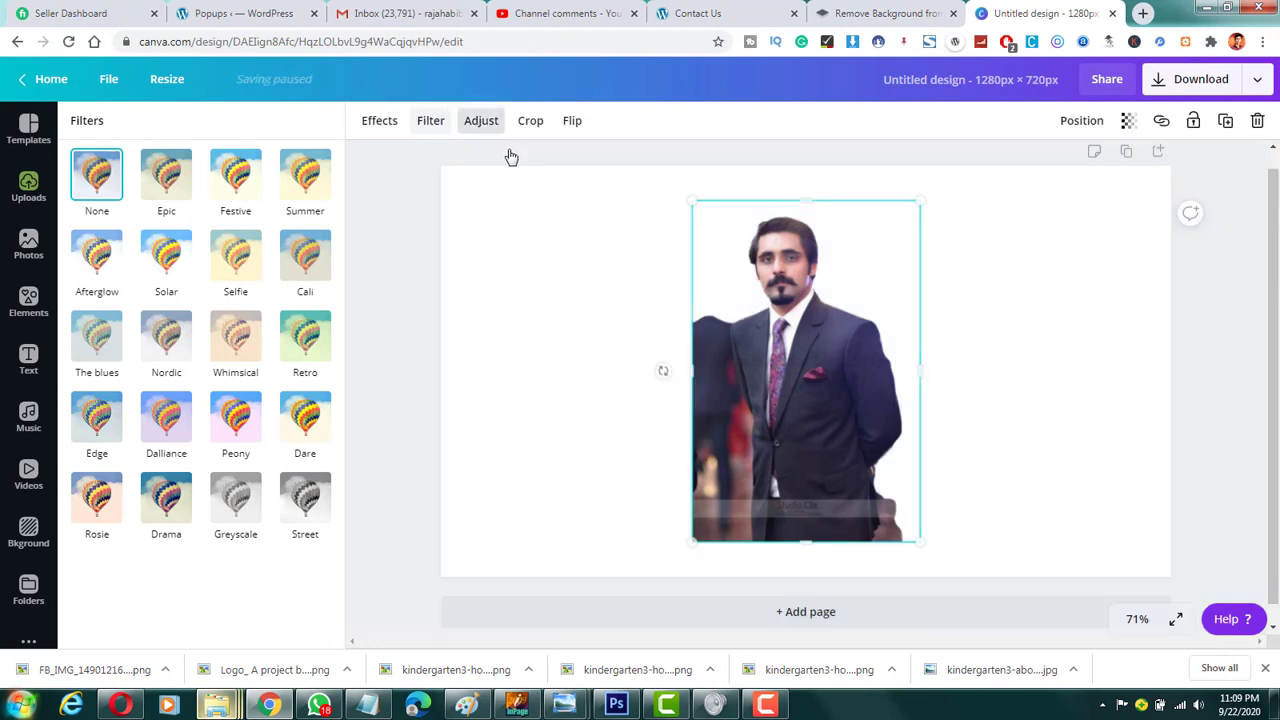
pyautogui.click(371, 120)
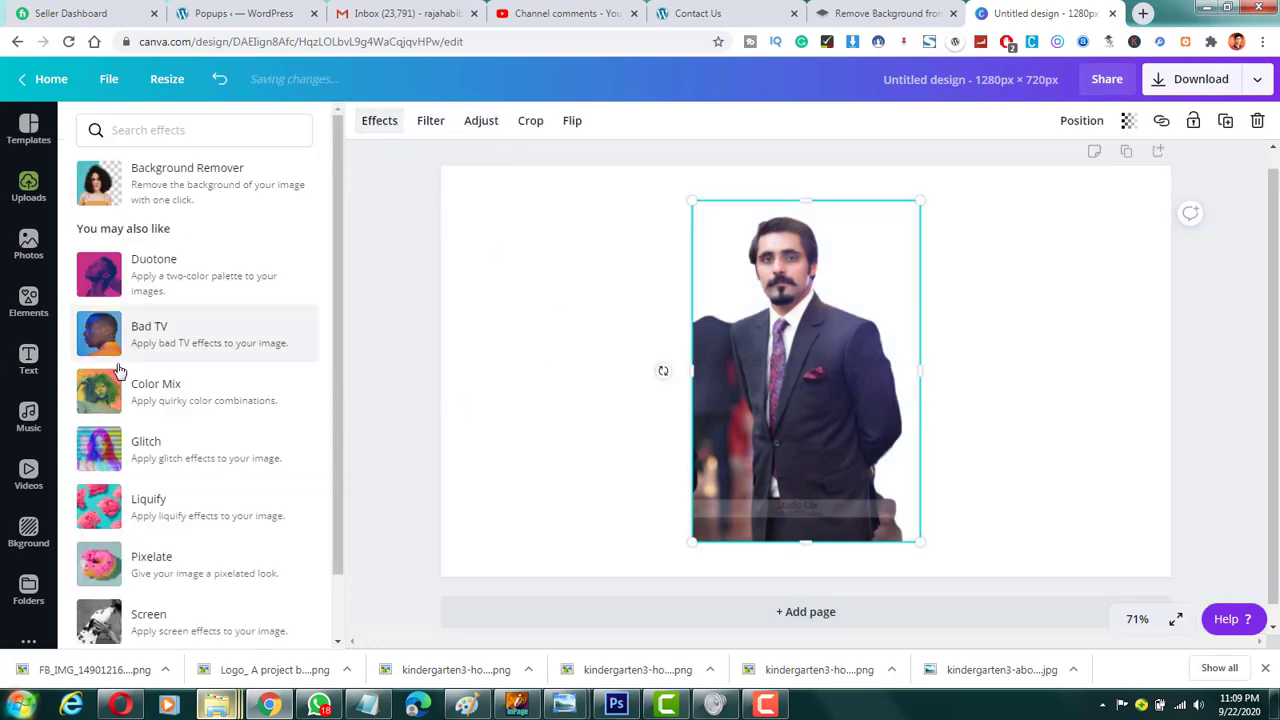
pyautogui.scroll(-1, 650, 345)
pyautogui.scroll(2, 369, 316)
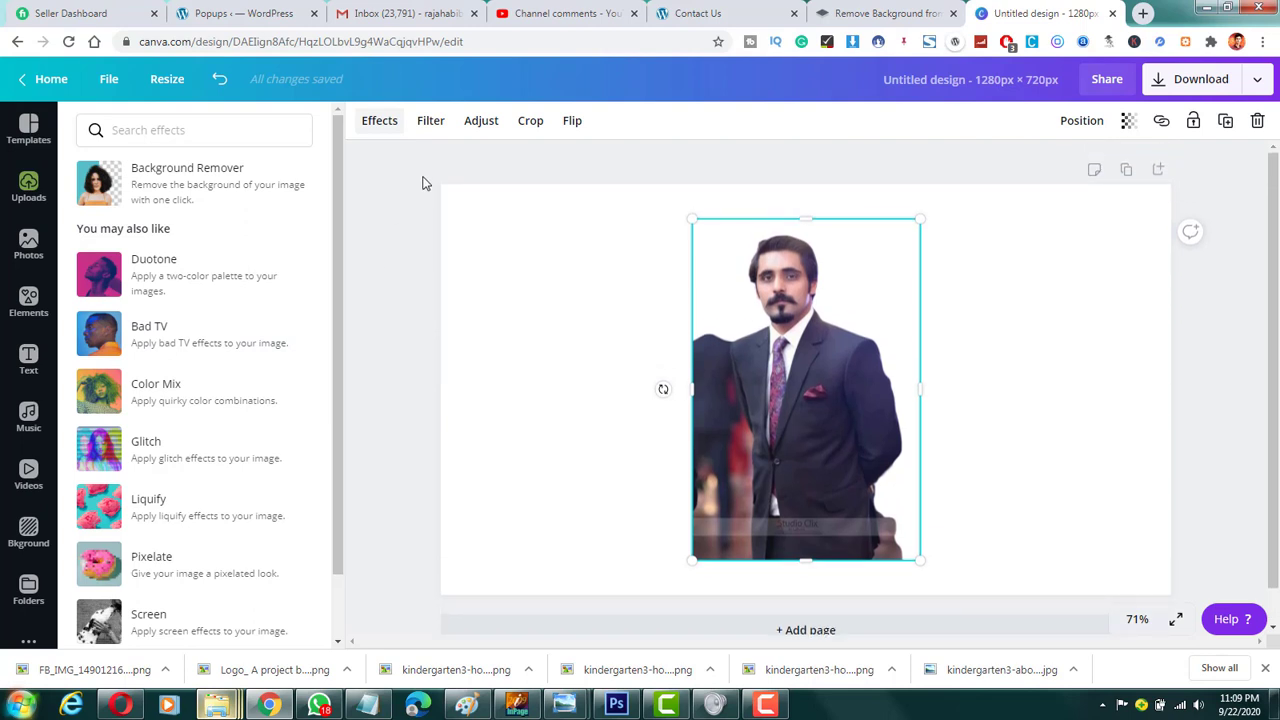
pyautogui.click(481, 122)
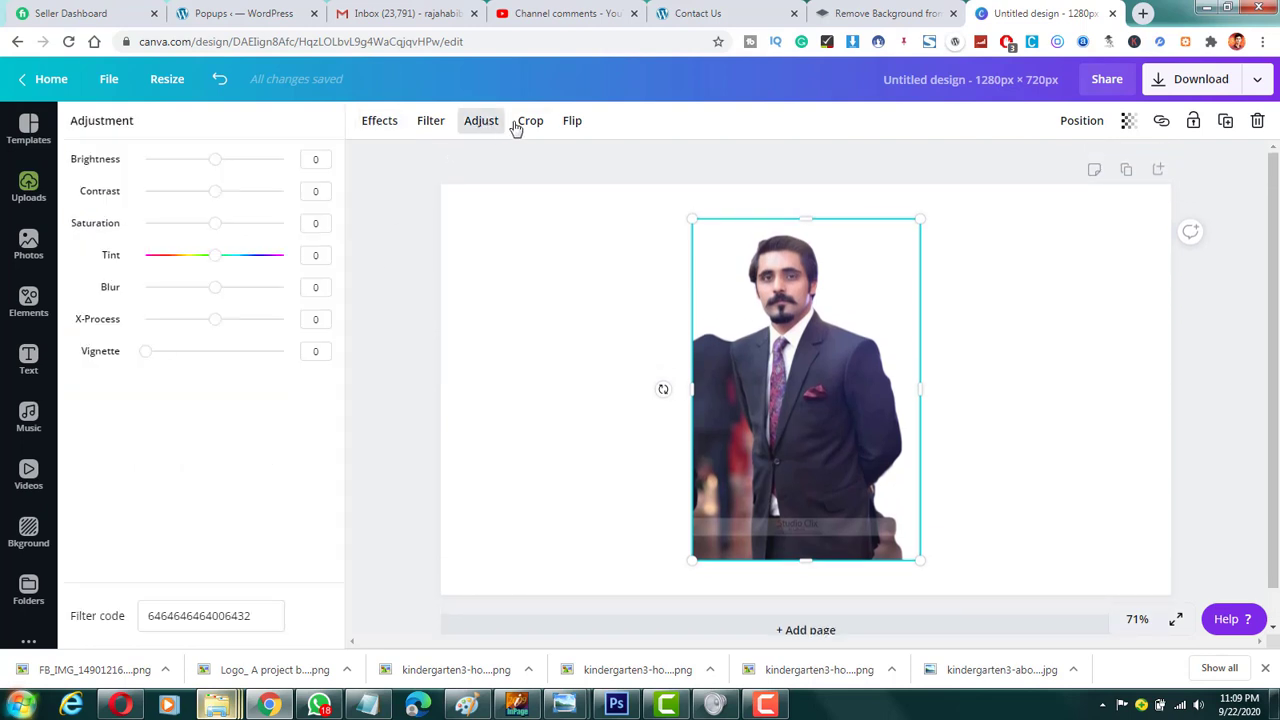
pyautogui.click(573, 126)
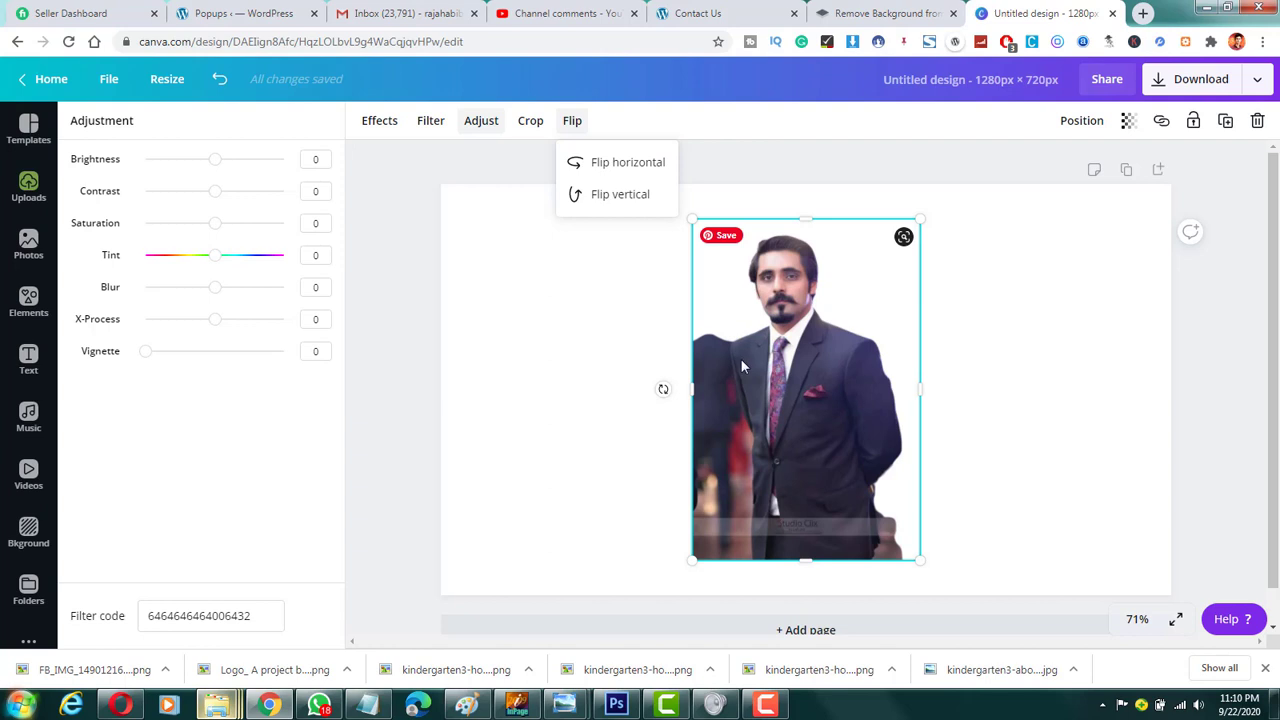
pyautogui.click(800, 201)
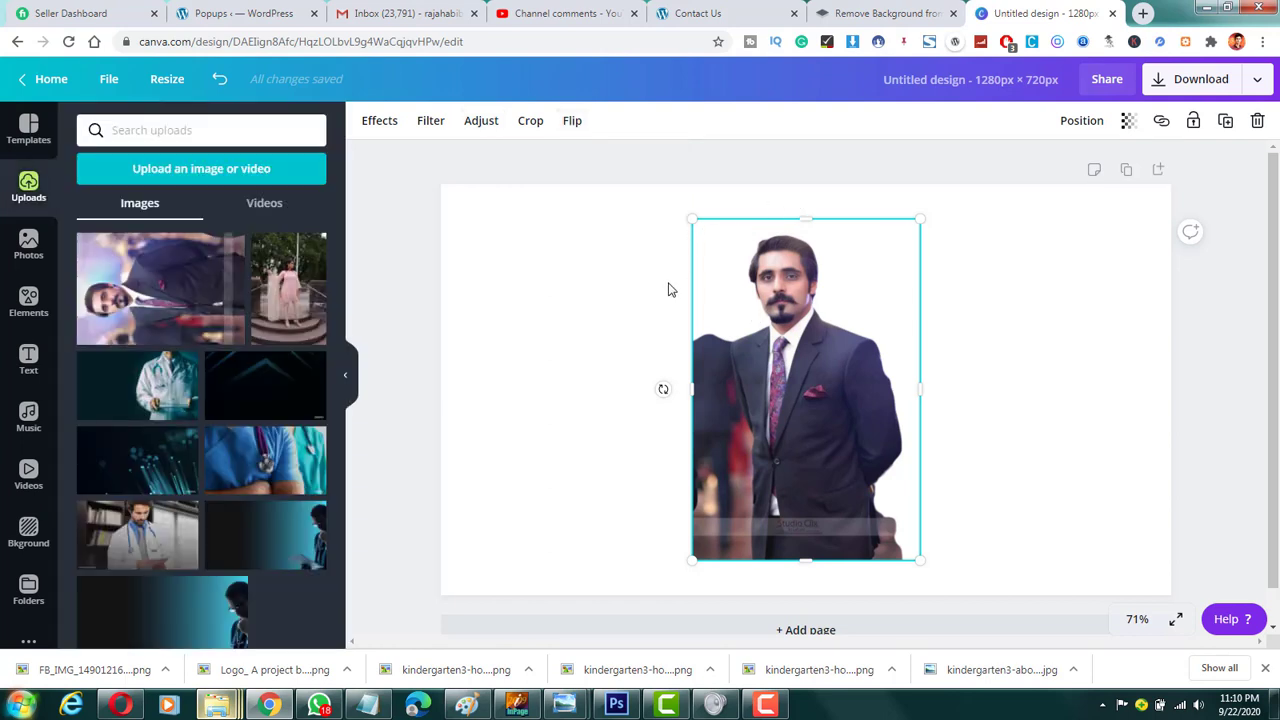
# Step: Deselect the man's cutout, reselect it and show the list of effects that includes Background Remover
pyautogui.click(612, 328)
pyautogui.moveTo(610, 333); pyautogui.dragTo(559, 406)
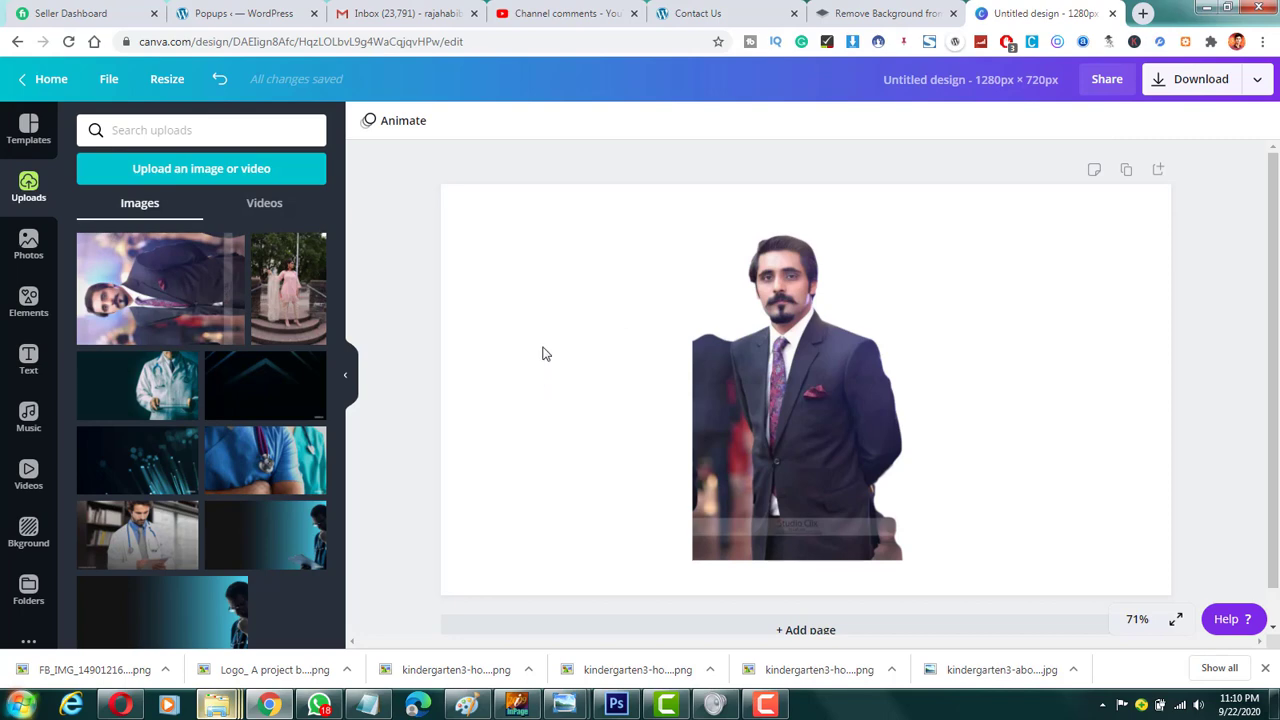
pyautogui.moveTo(560, 225); pyautogui.dragTo(650, 278)
pyautogui.click(818, 258)
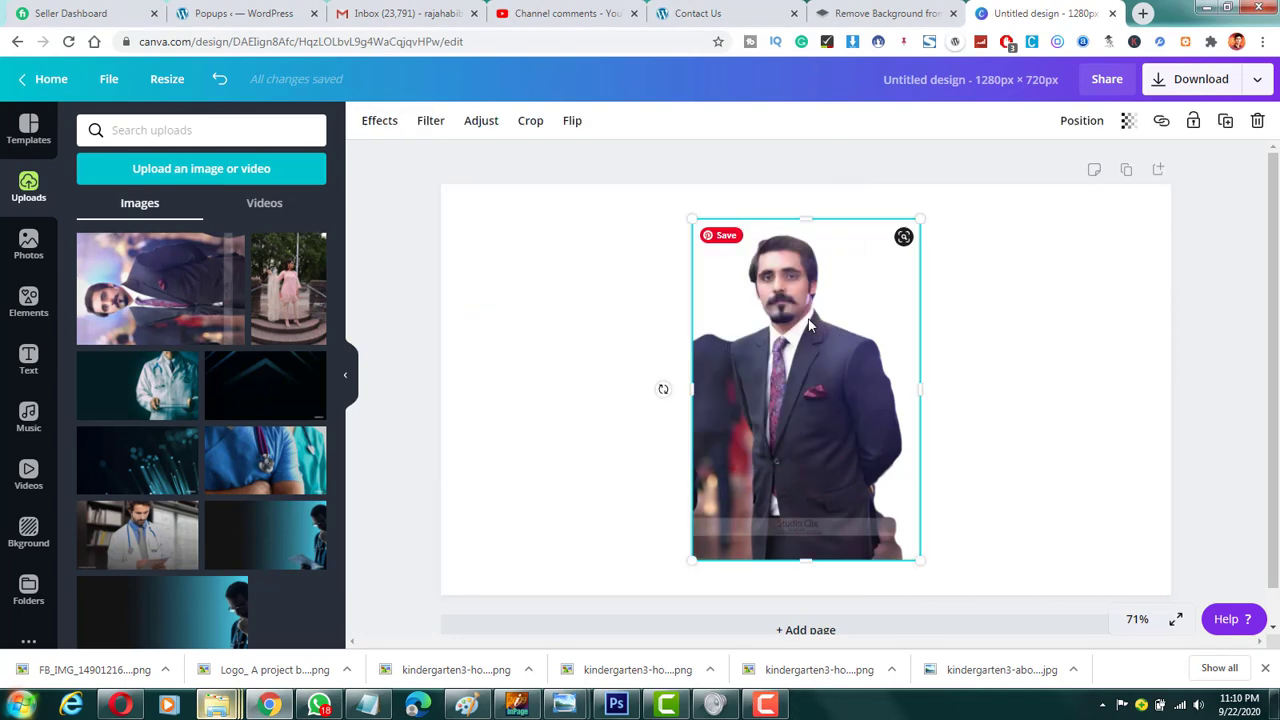
pyautogui.click(377, 129)
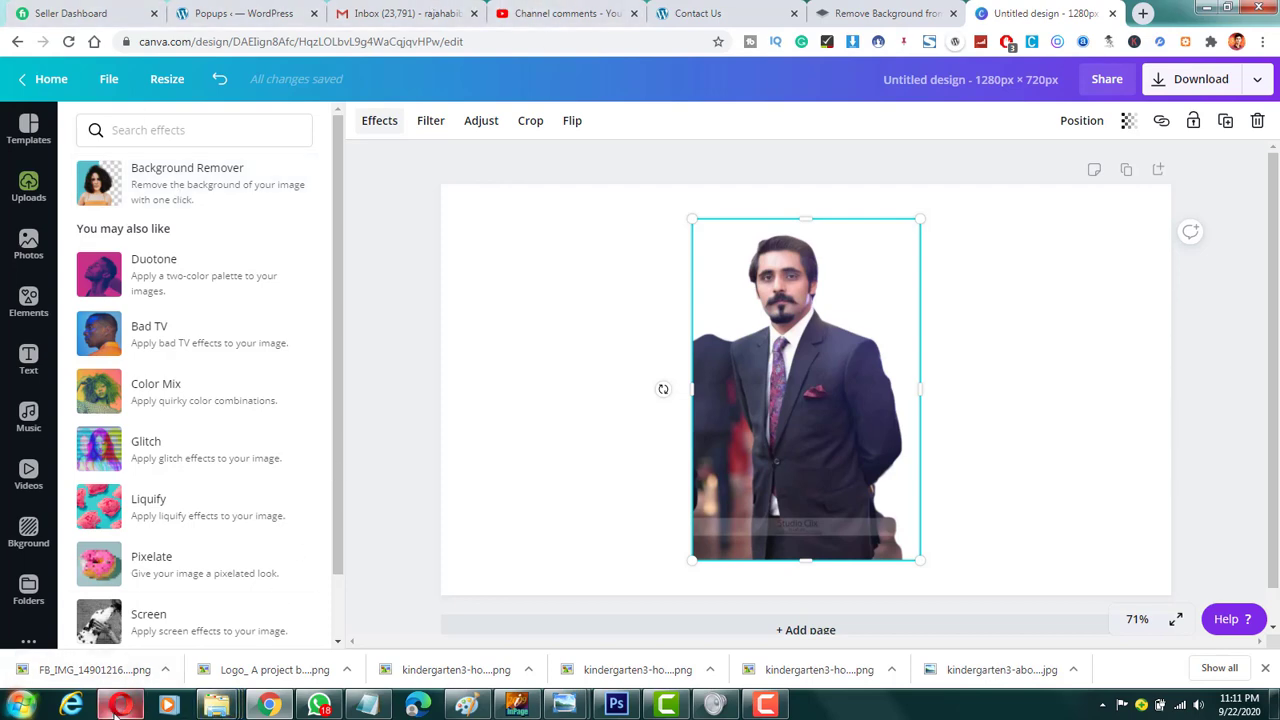
# Step: Switch to YouTube Studio and look through the channel comments on the Fiverr background removal gig video
pyautogui.click(557, 11)
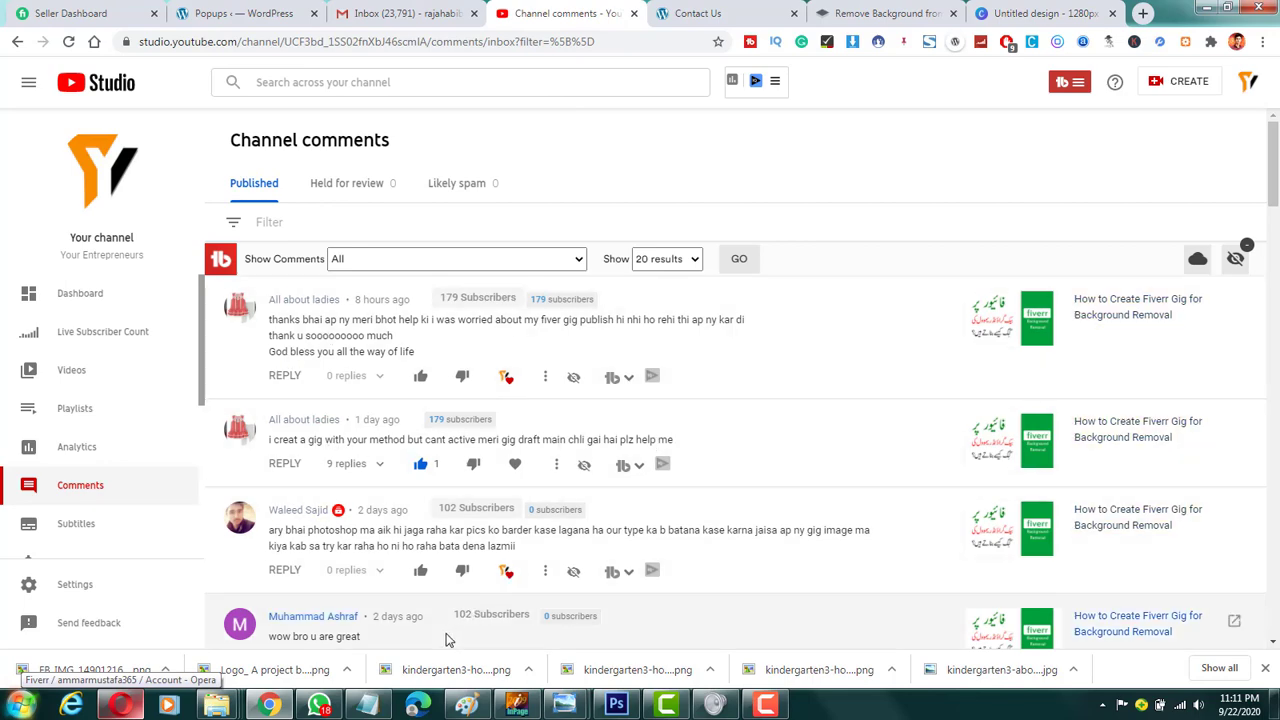
pyautogui.scroll(-3, 407, 567)
pyautogui.scroll(2, 407, 567)
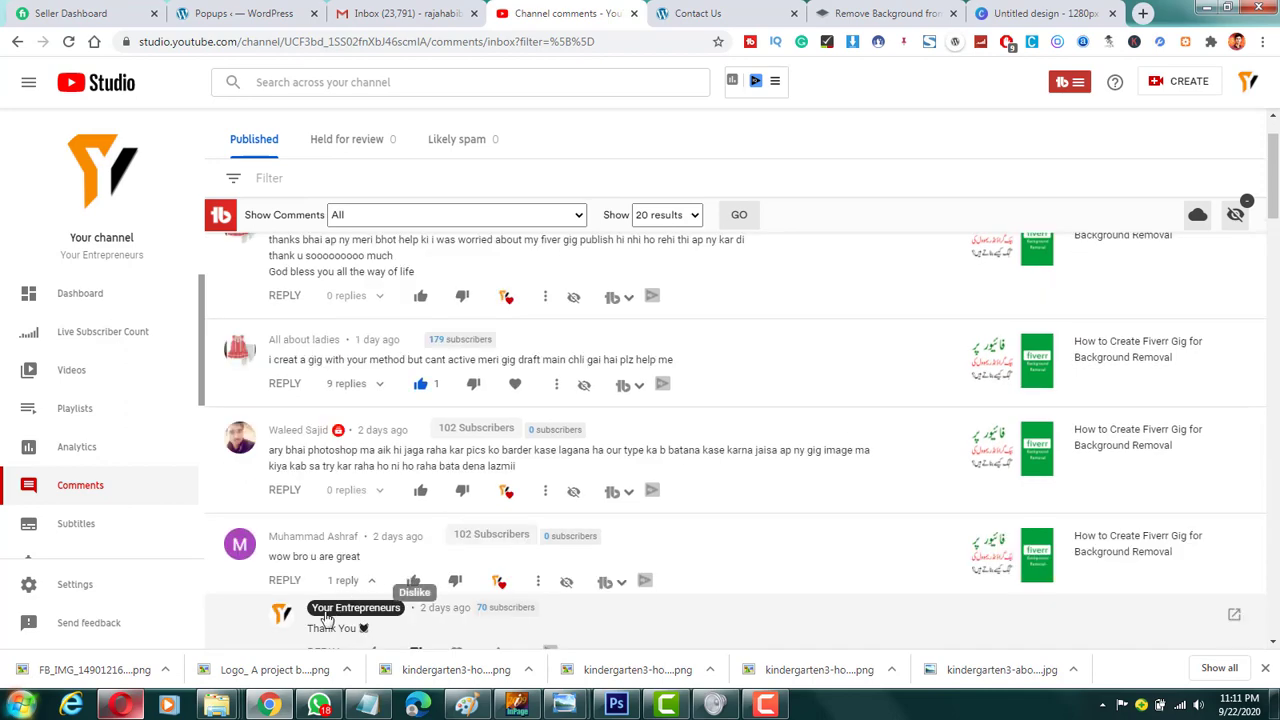
# Step: Switch to Opera and open the Fiverr account's Security settings to view phone verification, security question and two-factor authentication
pyautogui.click(122, 706)
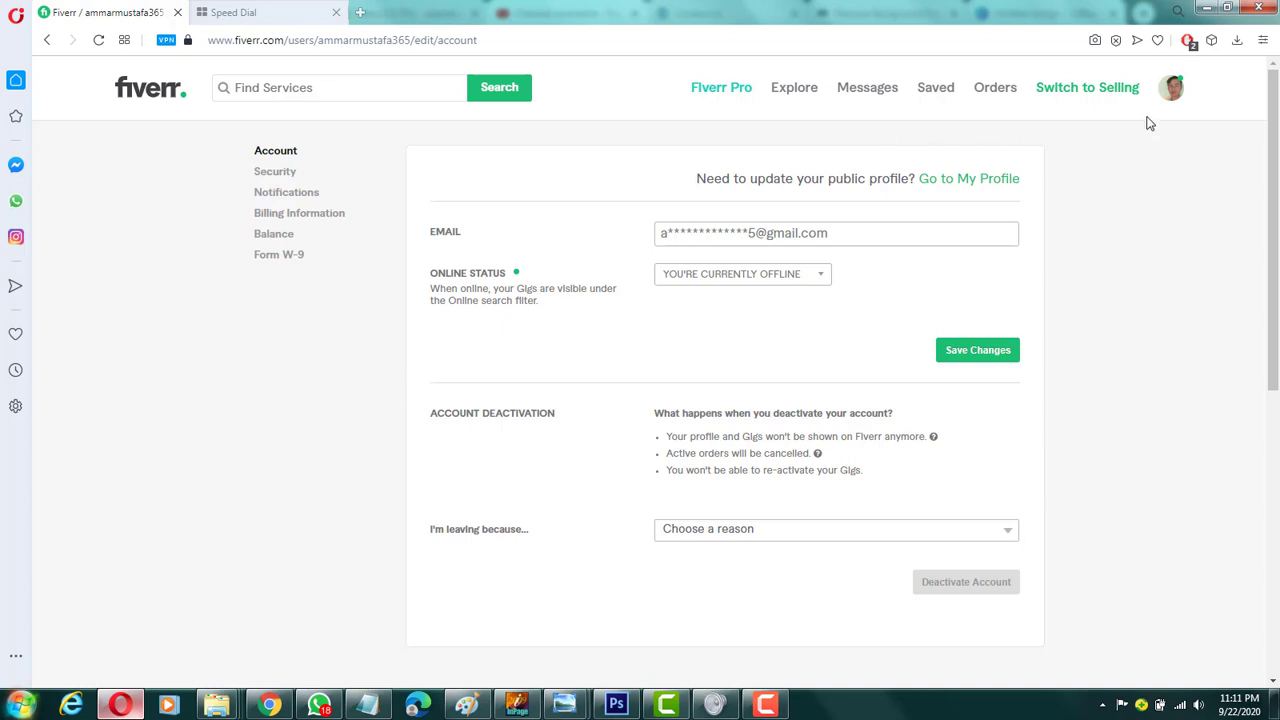
pyautogui.click(1175, 90)
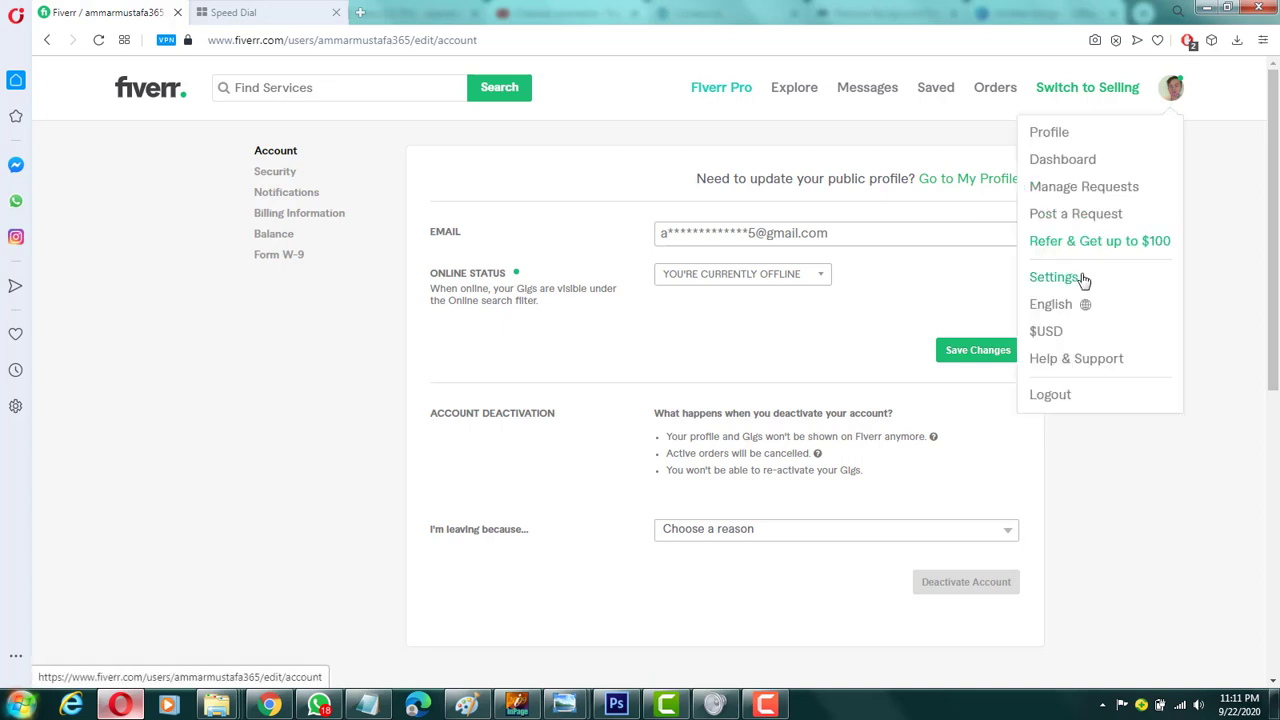
pyautogui.click(273, 388)
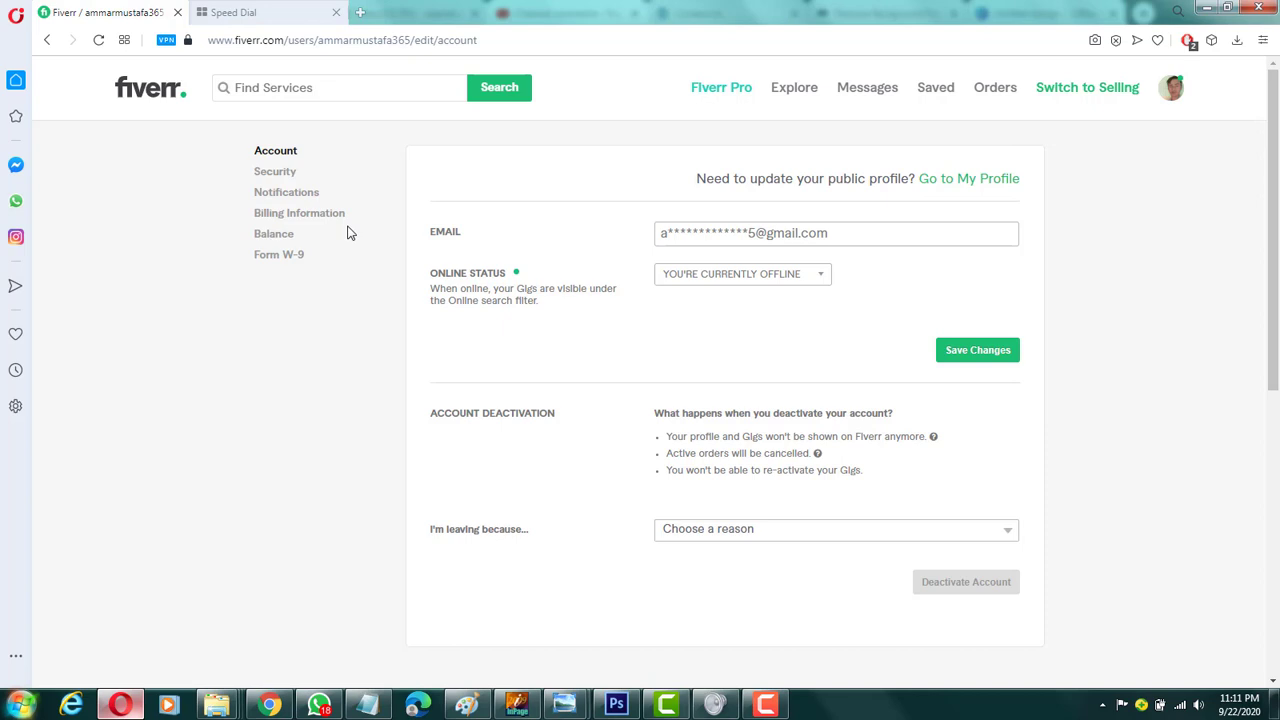
pyautogui.click(287, 175)
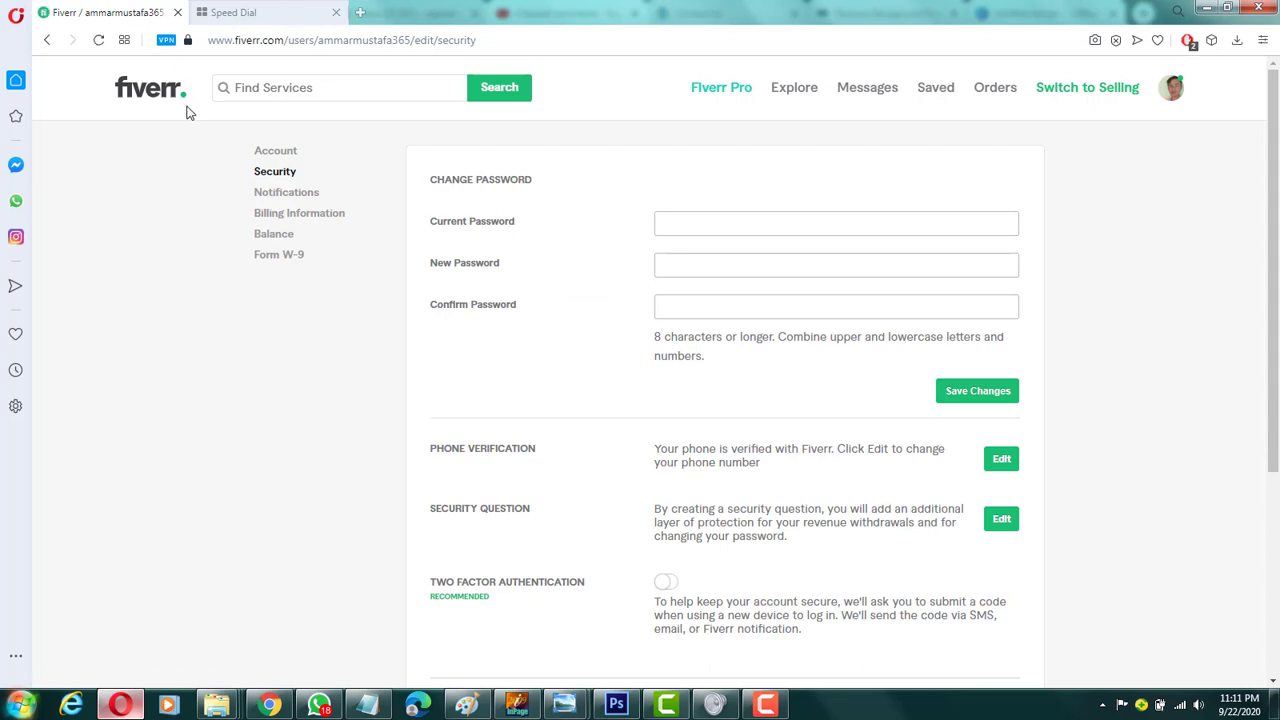
pyautogui.scroll(-1, 486, 345)
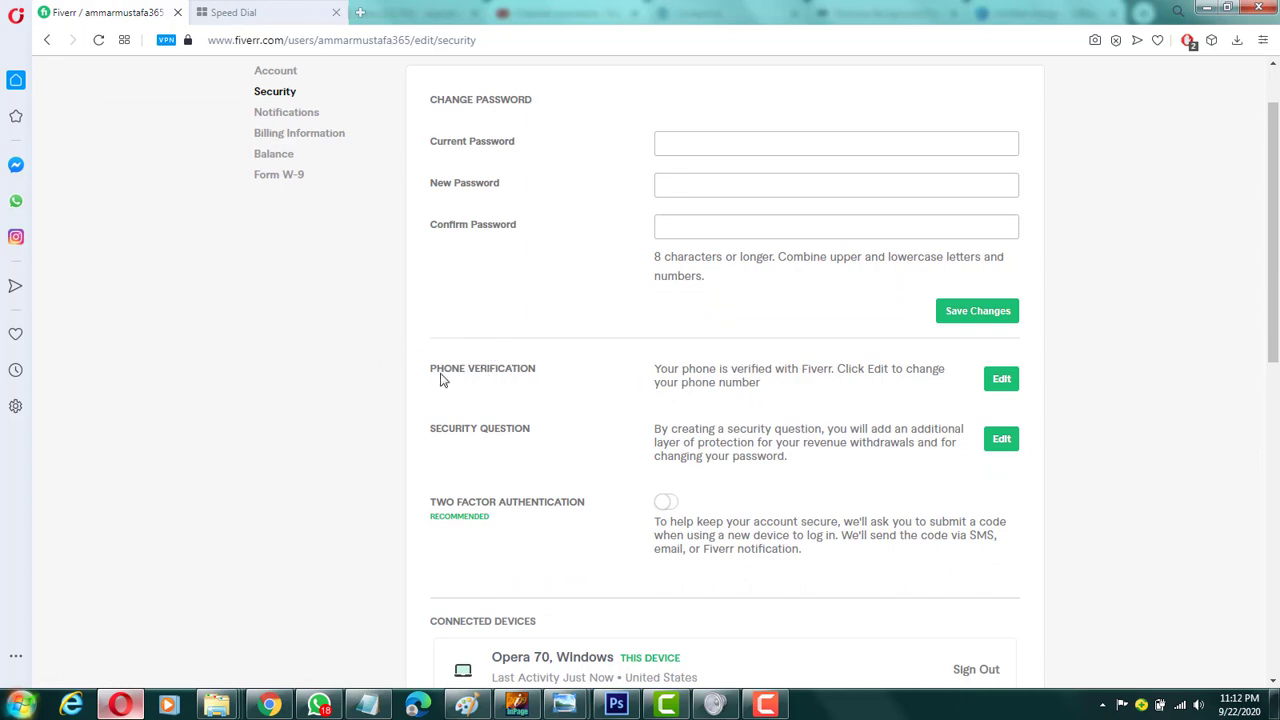
# Step: Open the phone number change dialog from Phone Verification, view its security question, and close it without answering
pyautogui.moveTo(438, 373); pyautogui.dragTo(554, 374)
pyautogui.click(1012, 378)
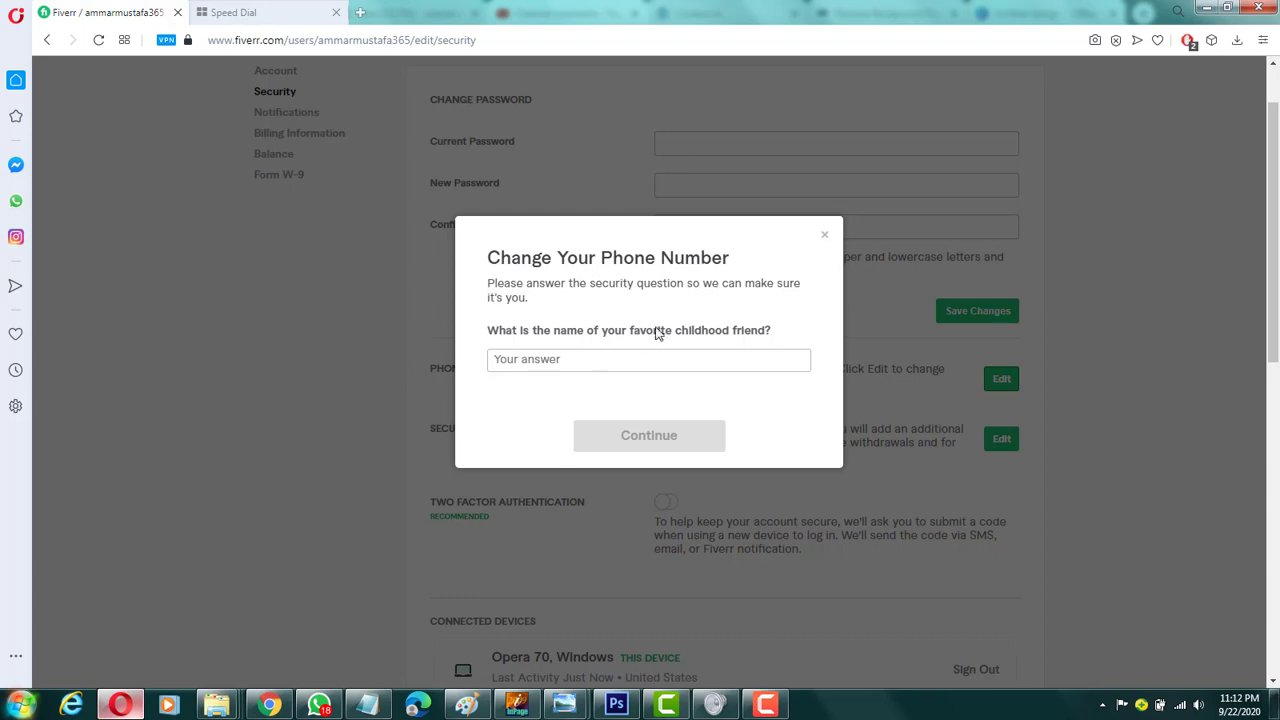
pyautogui.click(584, 367)
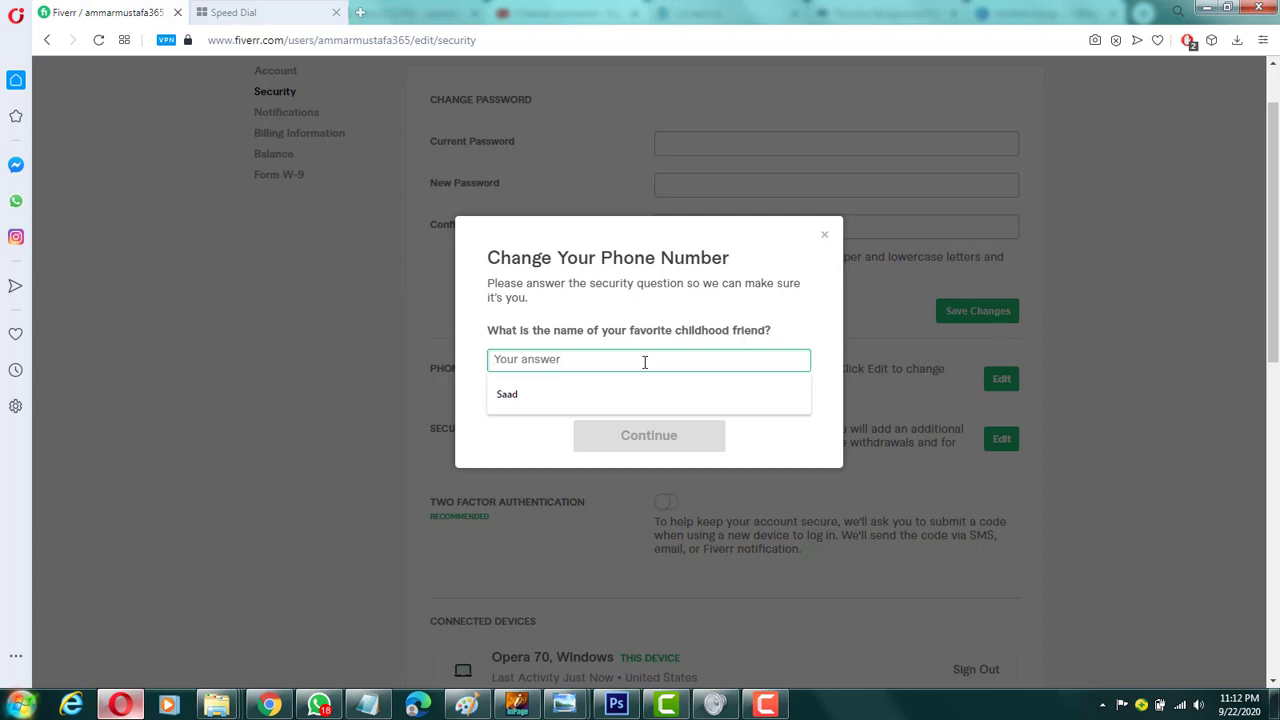
pyautogui.click(803, 291)
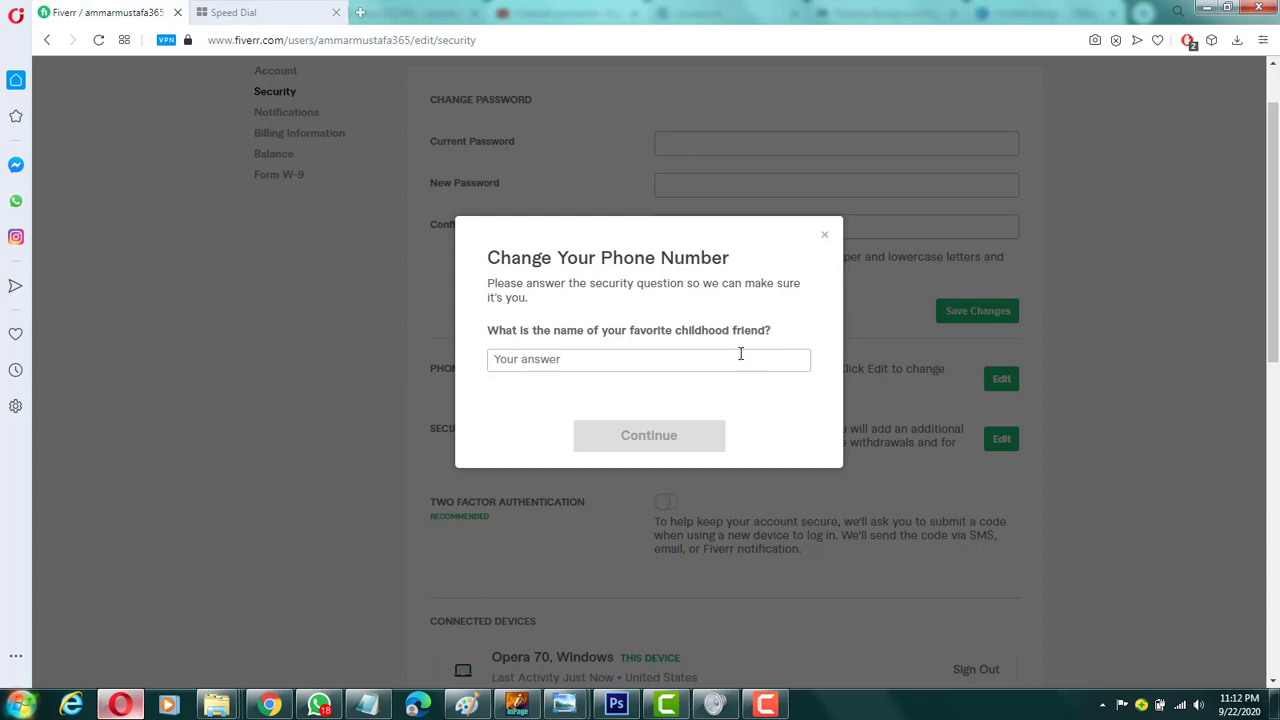
pyautogui.click(825, 240)
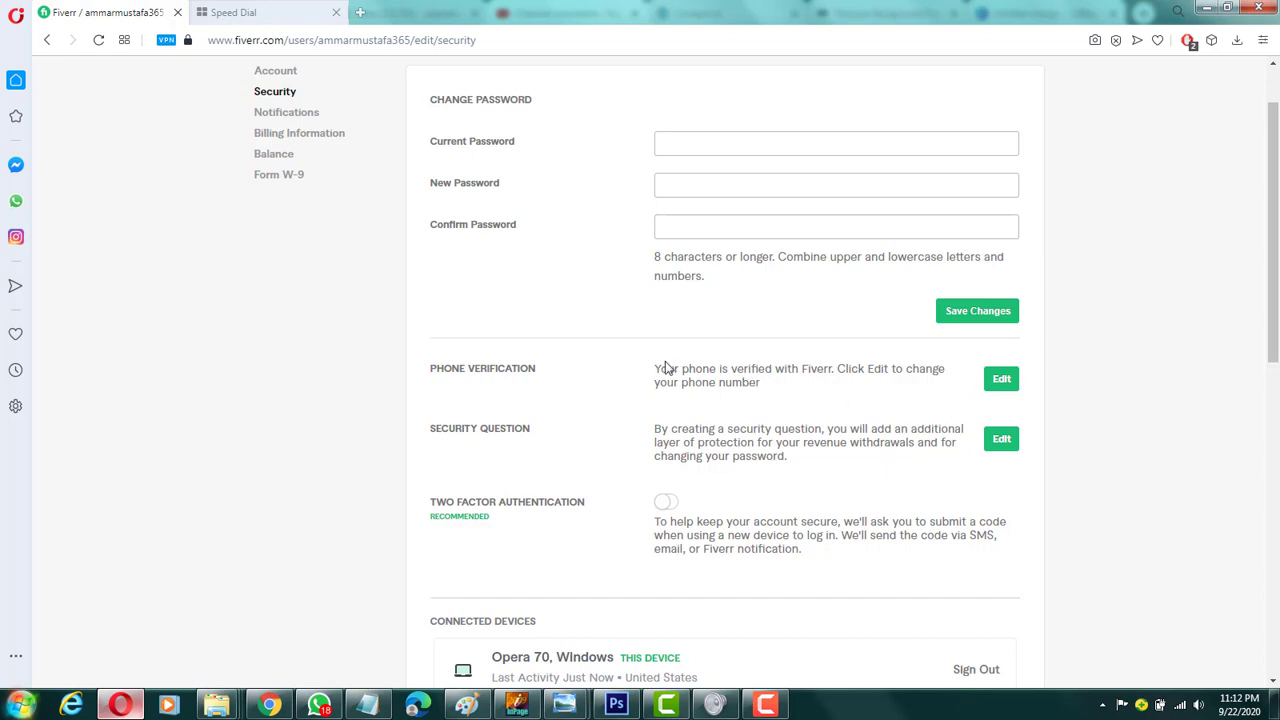
# Step: Review the Phone Verification entry and its status text in the Security settings, dismissing the Windows color scheme prompt
pyautogui.moveTo(664, 368); pyautogui.dragTo(763, 398)
pyautogui.click(714, 375)
pyautogui.scroll(1, 760, 386)
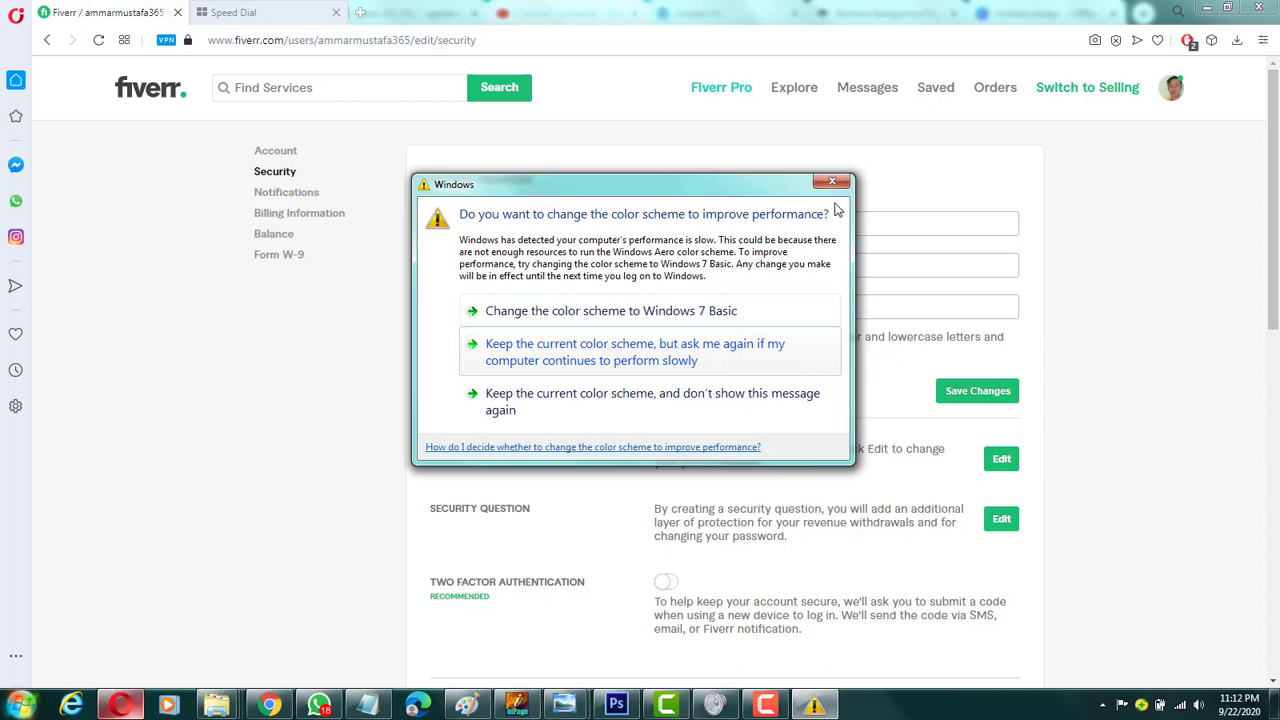
pyautogui.click(840, 183)
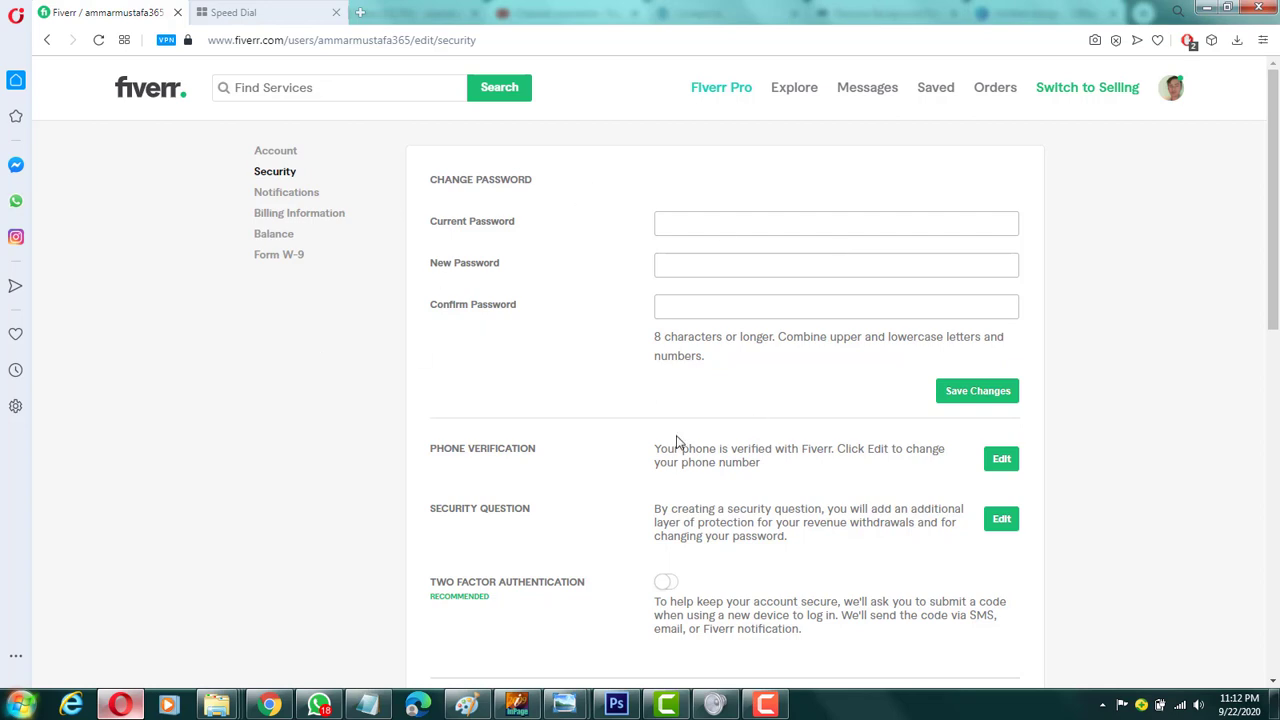
pyautogui.scroll(-3, 677, 443)
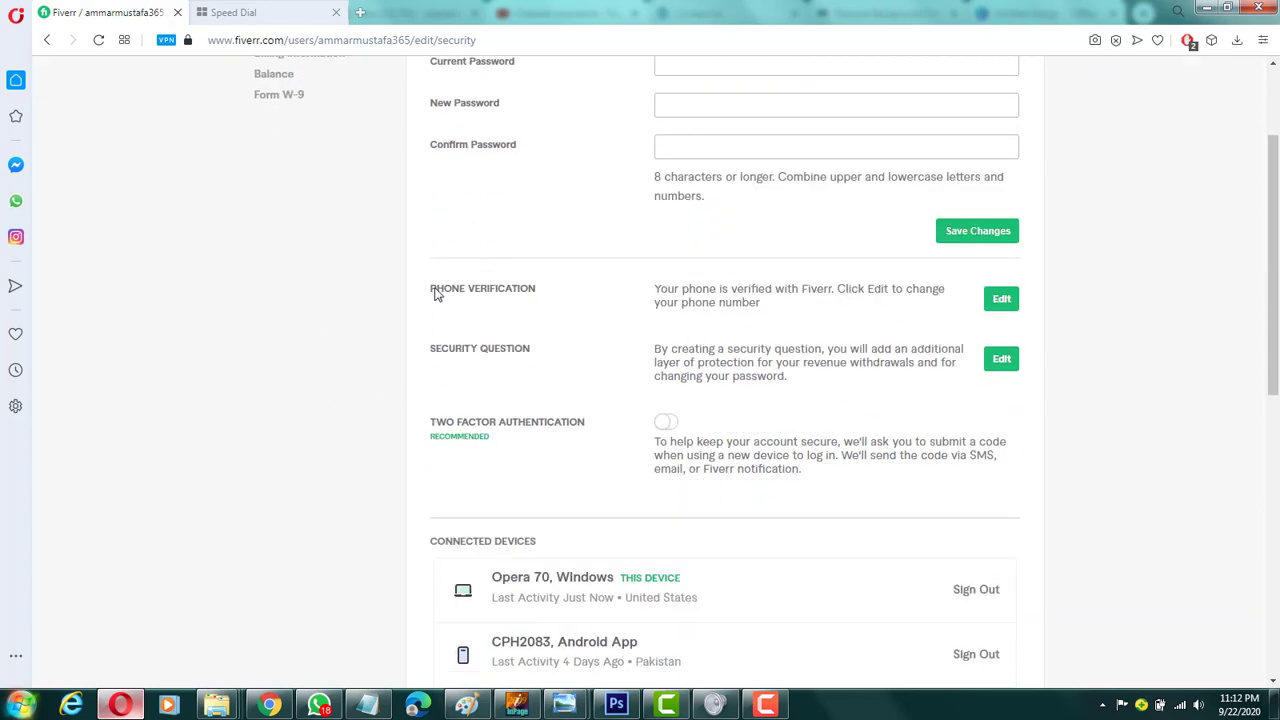
pyautogui.moveTo(429, 288); pyautogui.dragTo(797, 302)
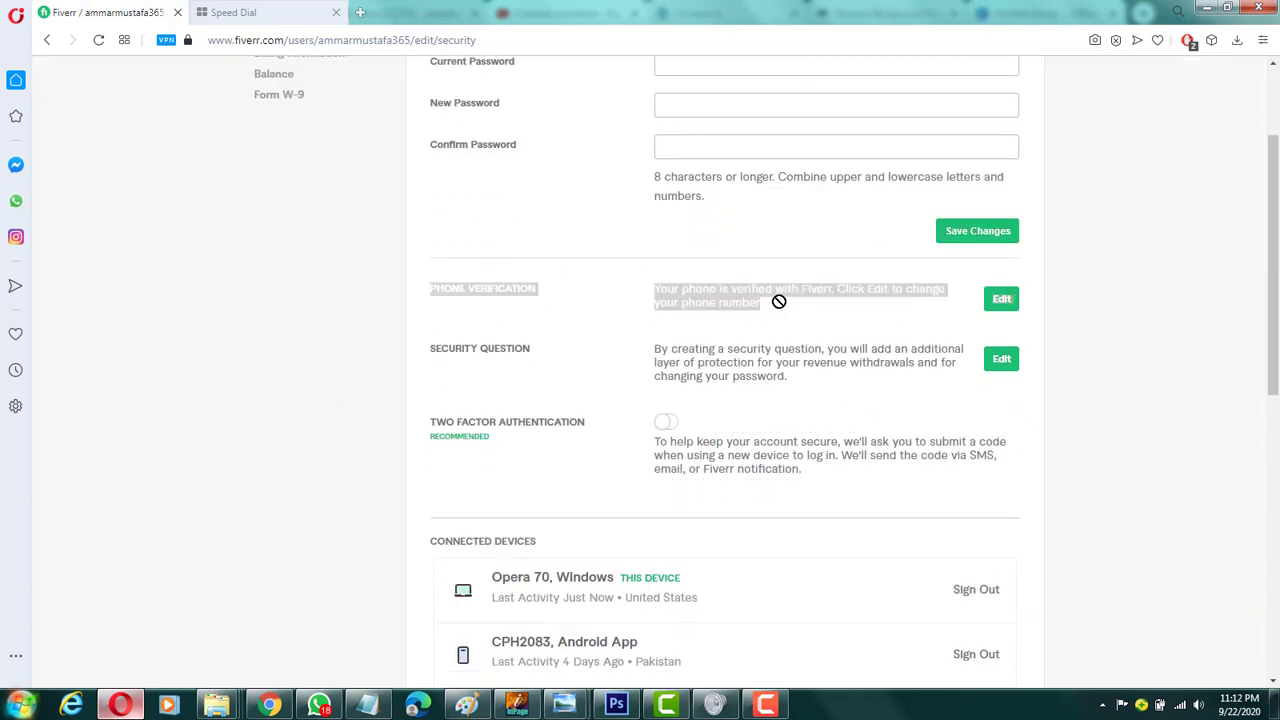
pyautogui.click(750, 308)
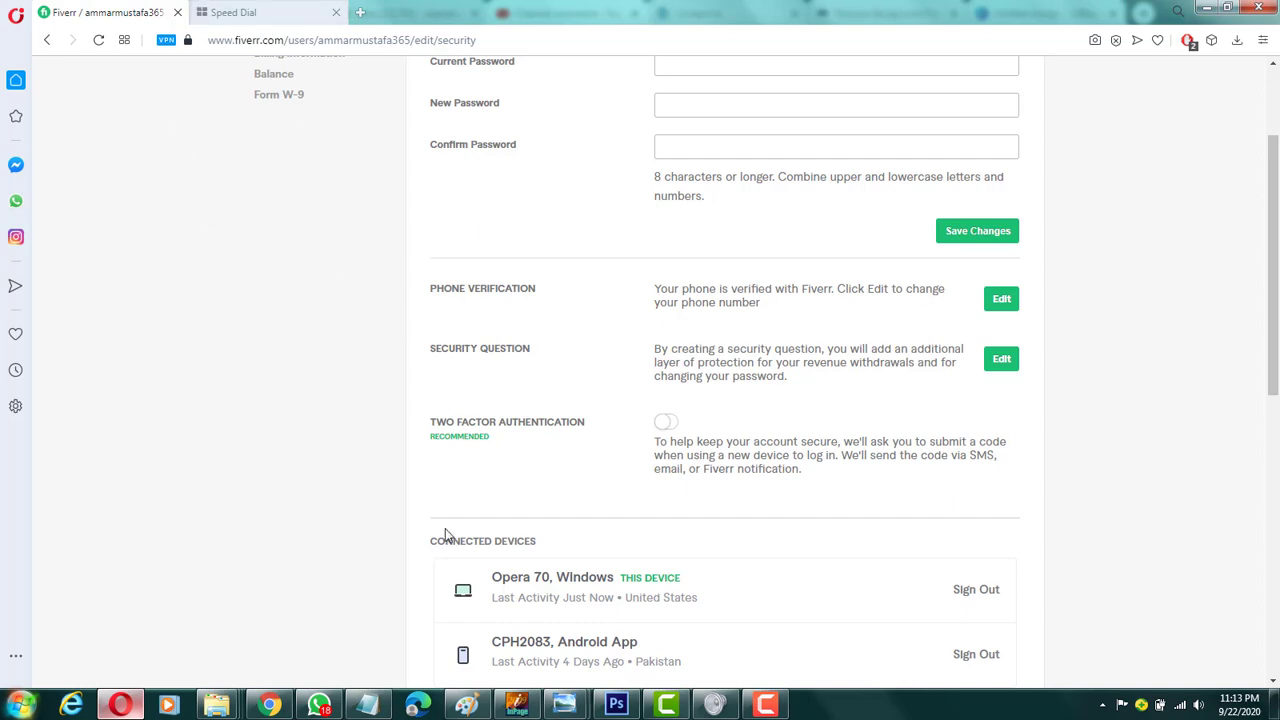
# Step: Switch to YouTube Studio in Chrome and read through the published channel comments on the Fiverr background removal gig video
pyautogui.click(269, 705)
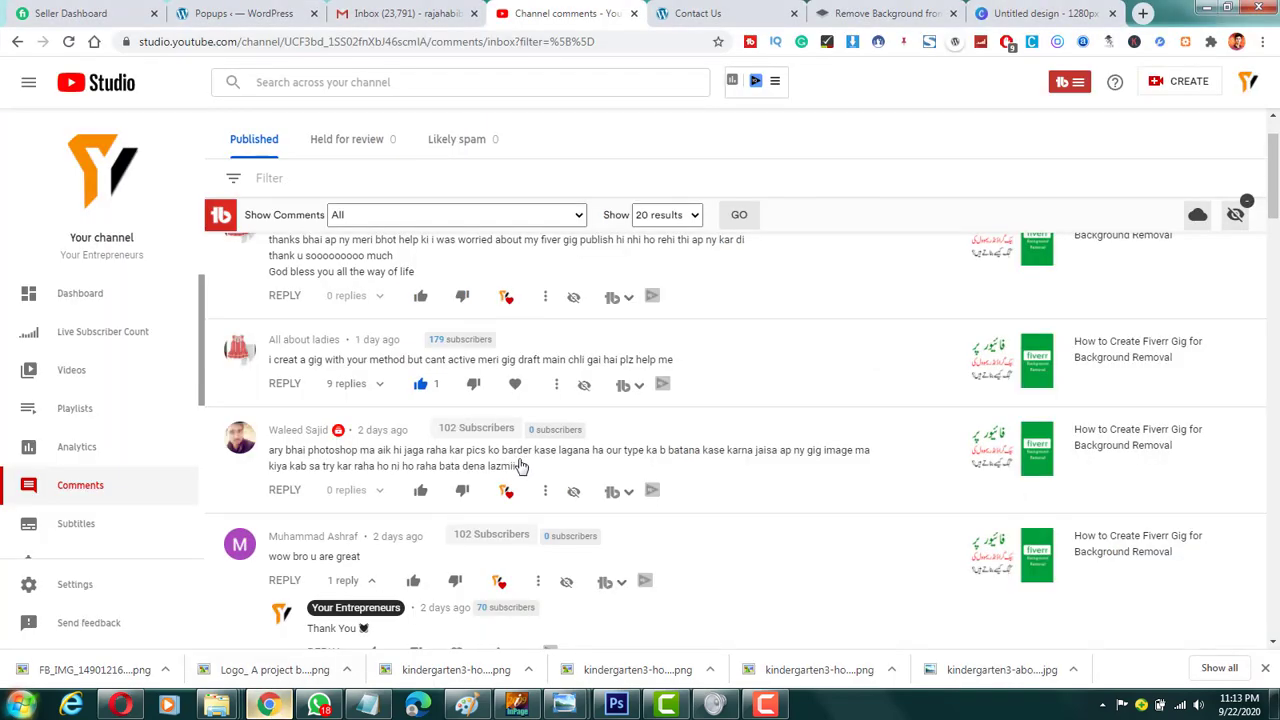
pyautogui.scroll(1, 520, 420)
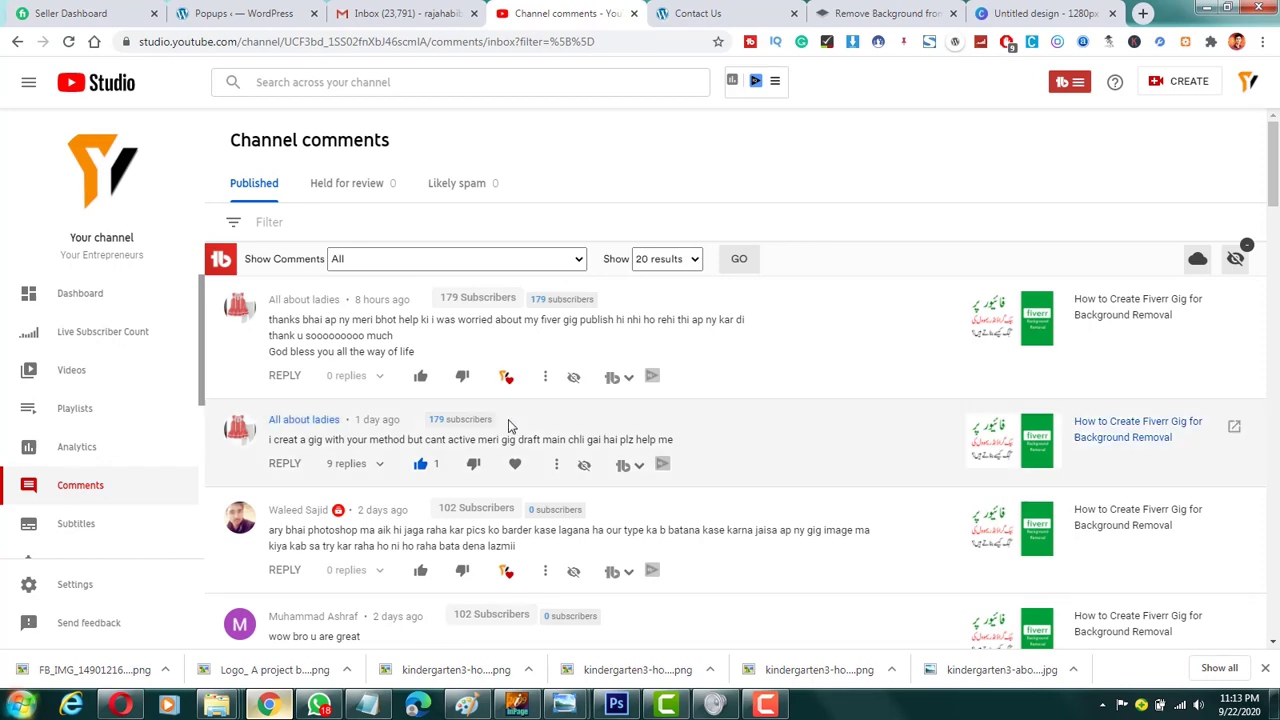
pyautogui.scroll(-8, 520, 420)
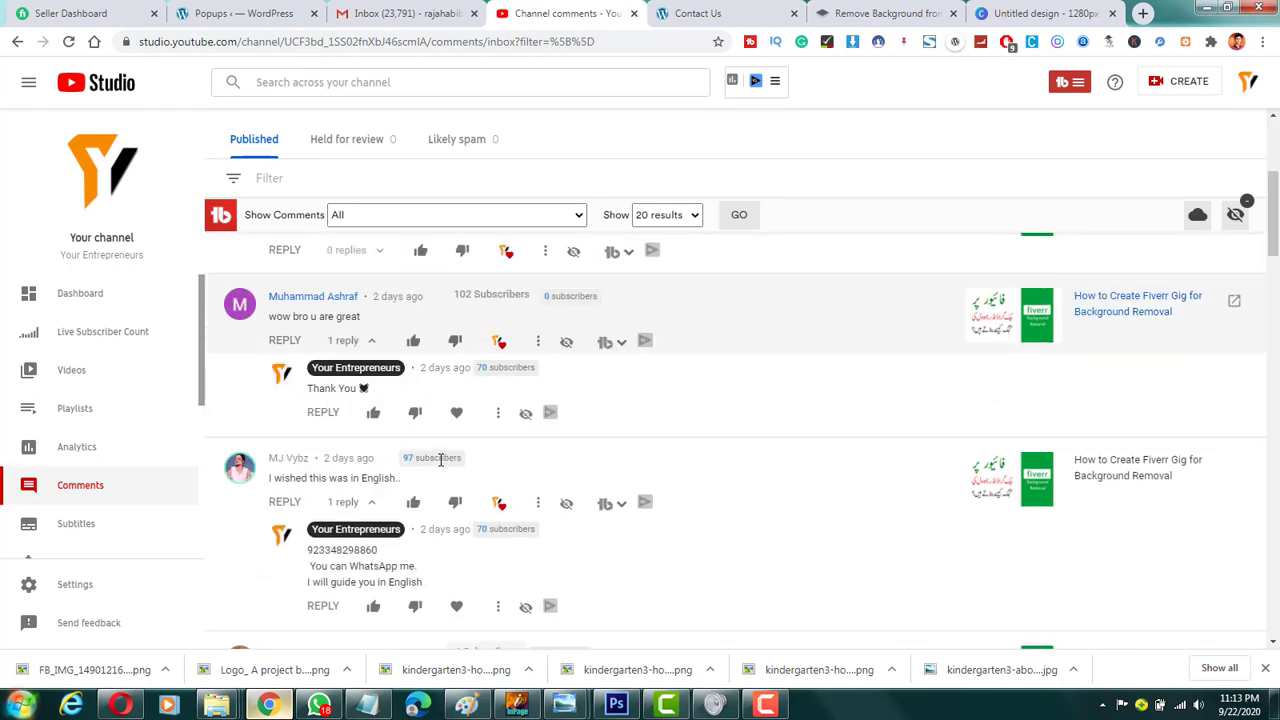
pyautogui.scroll(4, 470, 465)
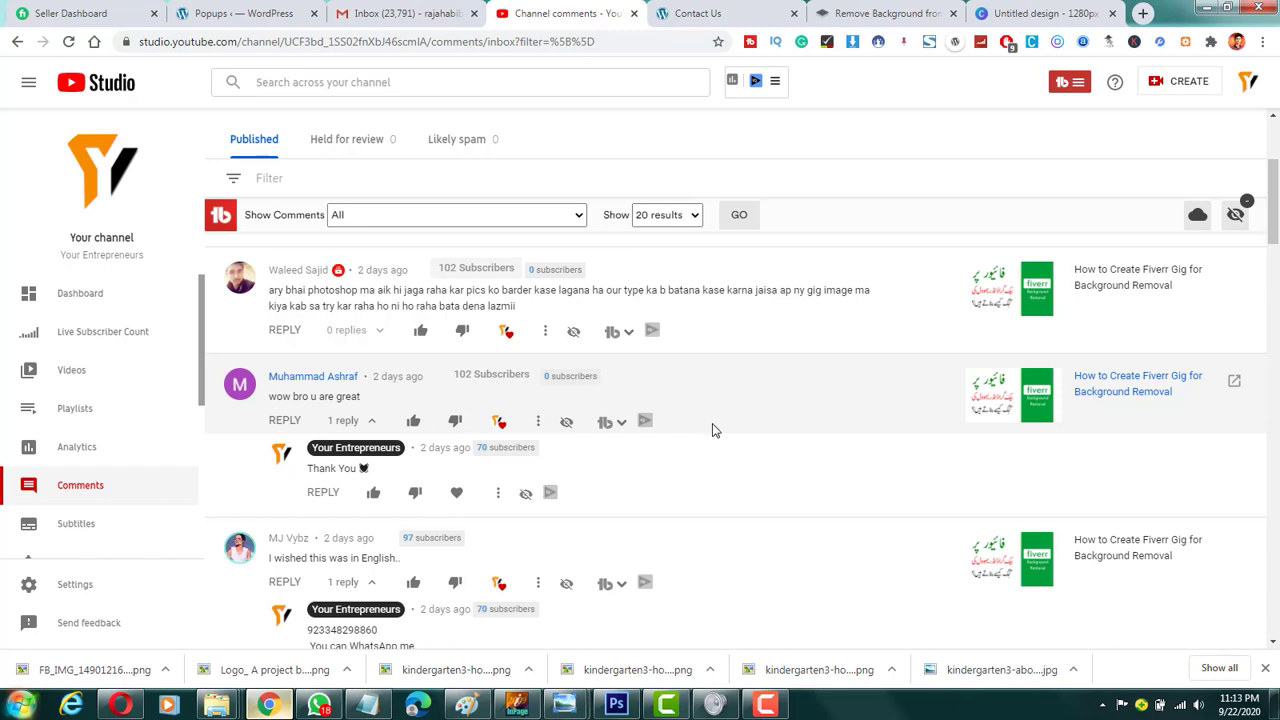
pyautogui.scroll(-2, 598, 455)
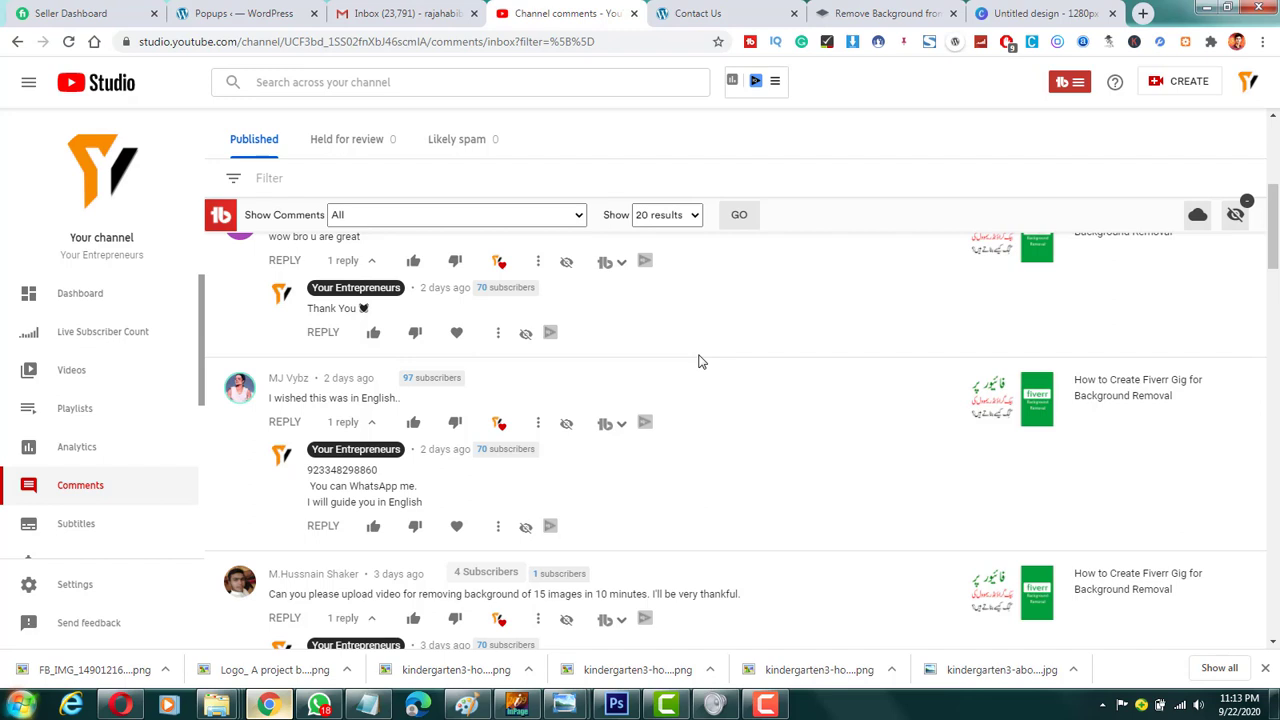
pyautogui.scroll(5, 618, 340)
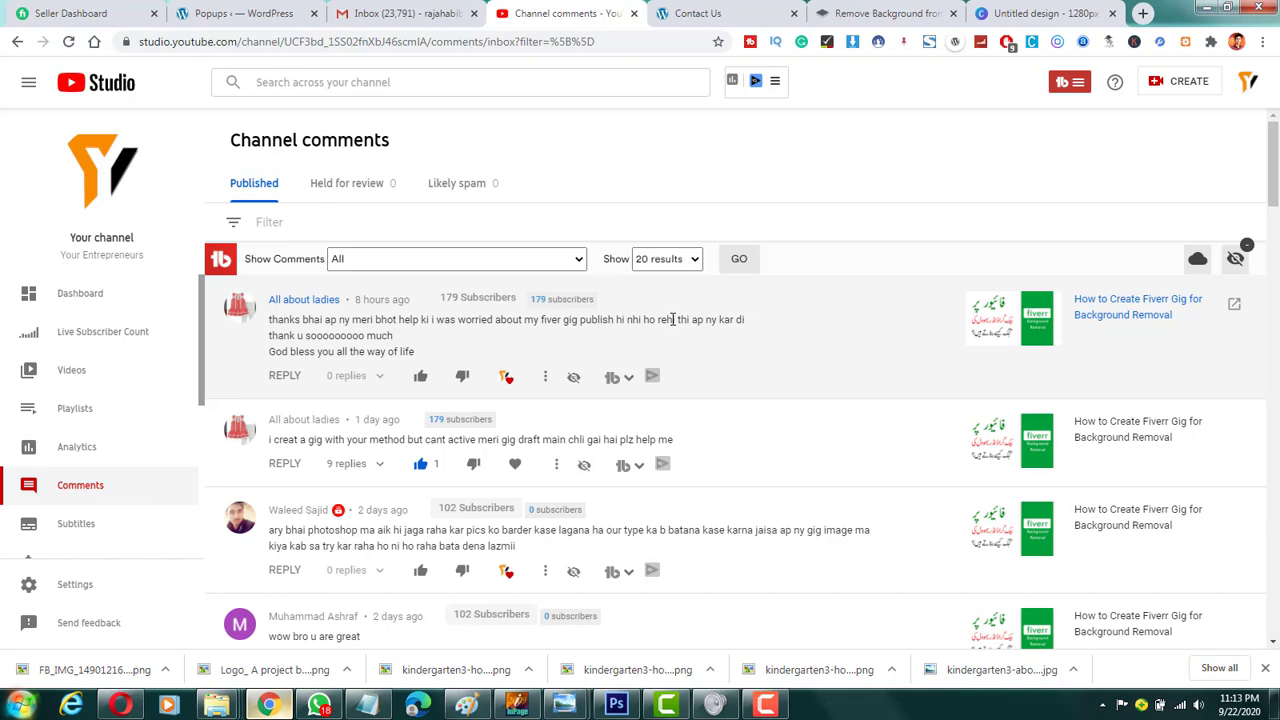
pyautogui.scroll(-4, 672, 319)
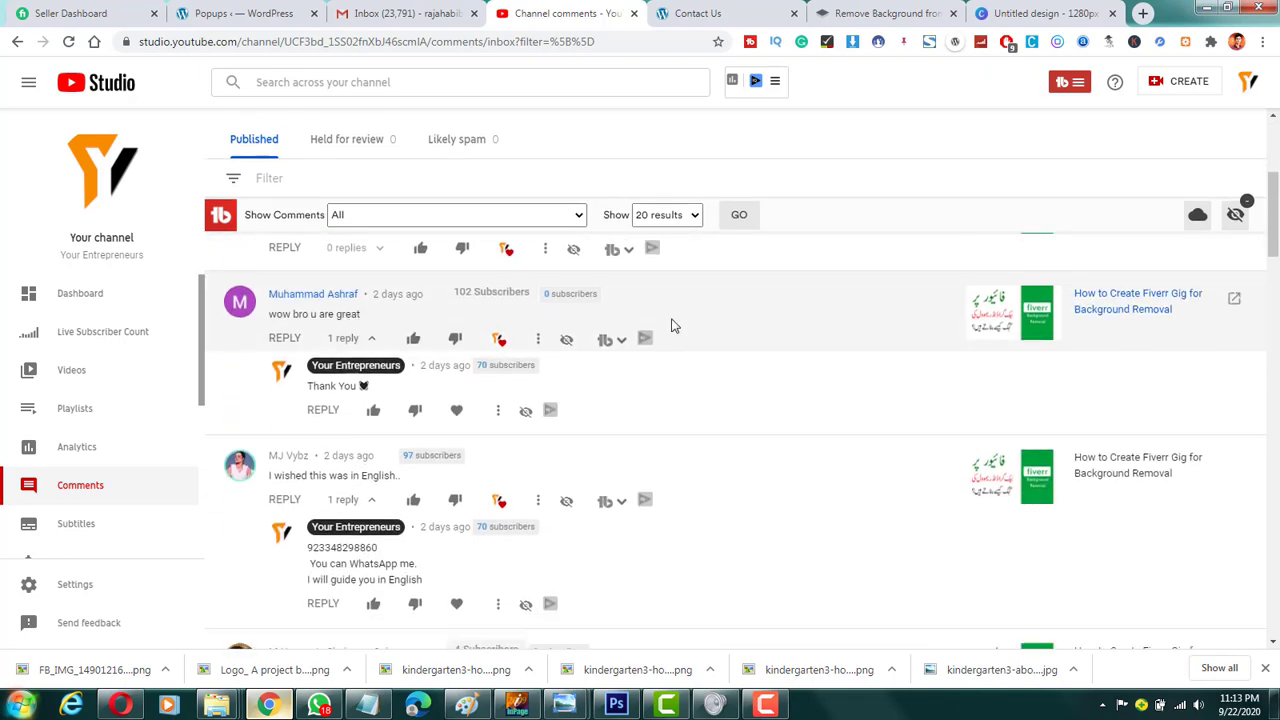
pyautogui.scroll(-1, 640, 380)
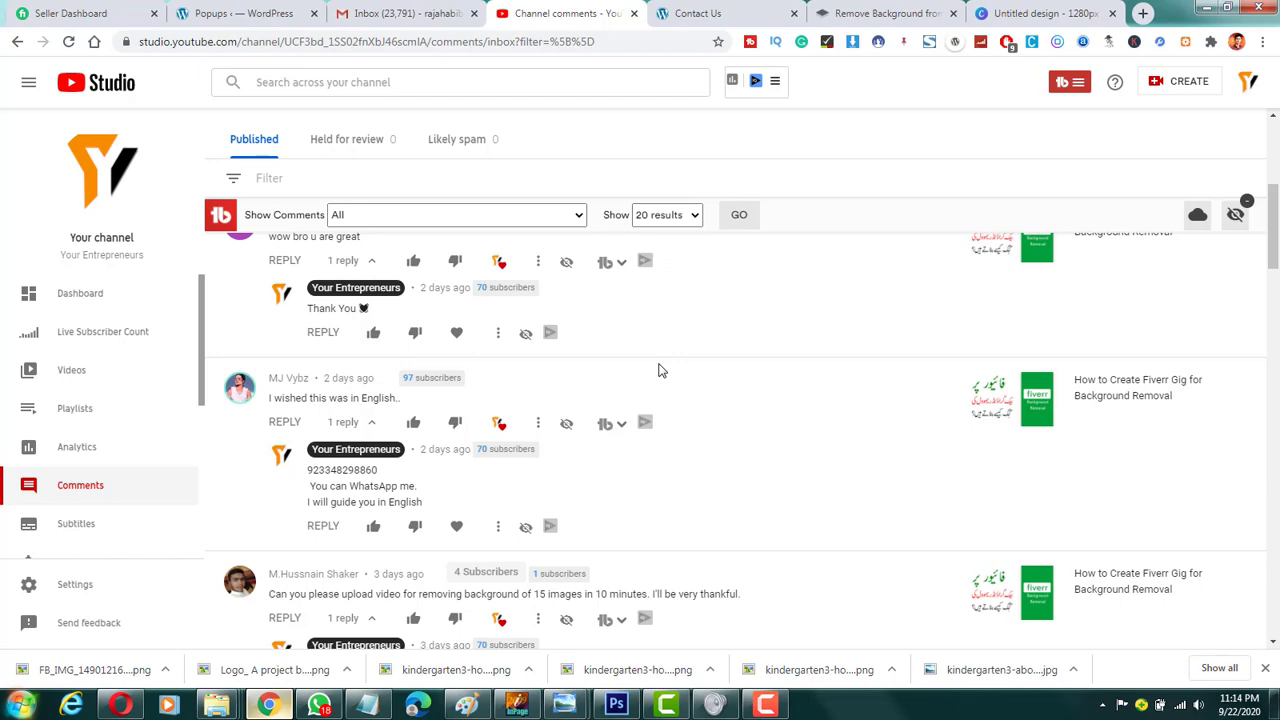
pyautogui.scroll(5, 659, 371)
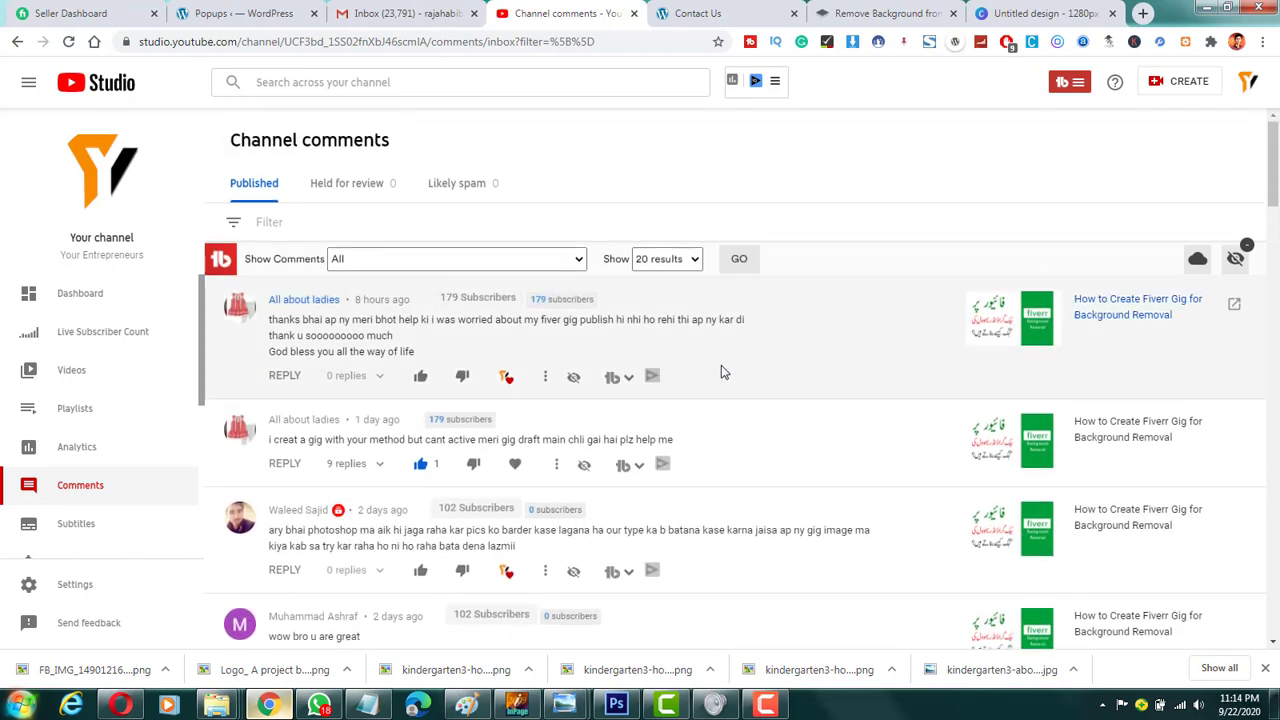